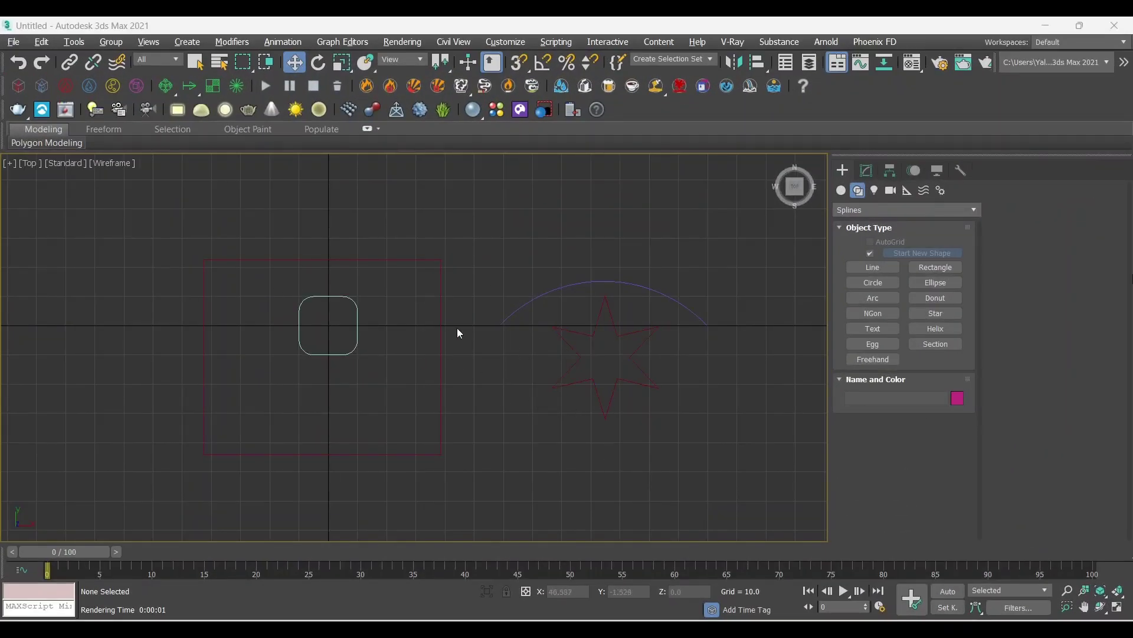
Pan the view and select all four old shapes.
middle_click_drag(458, 333, 398, 336)
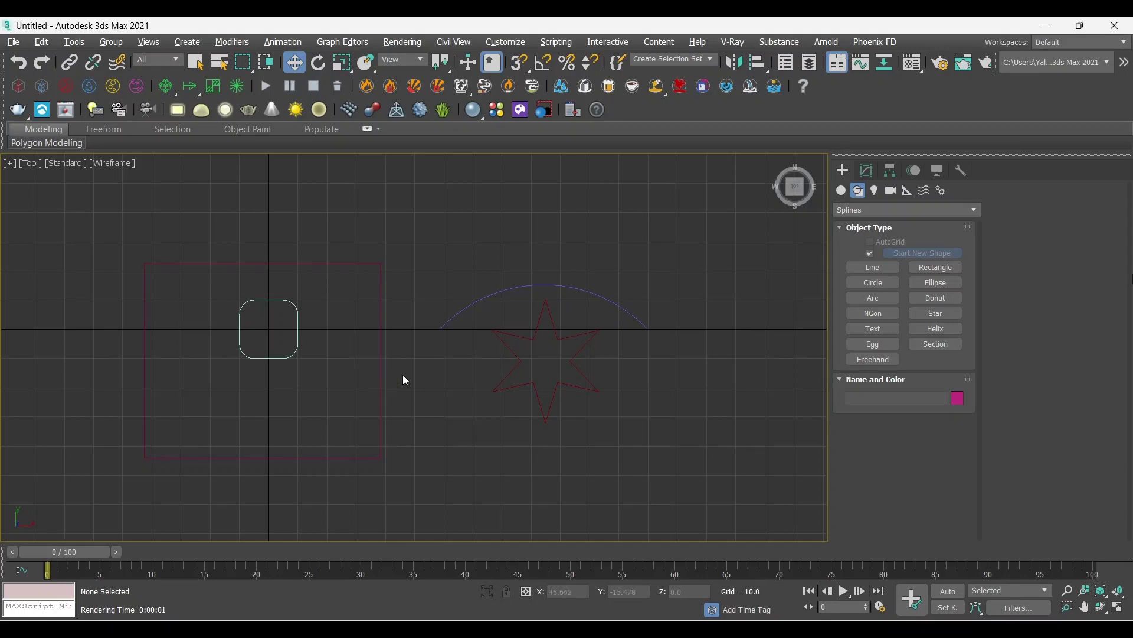
middle_click_drag(408, 375, 505, 378)
key("ctrl+a")
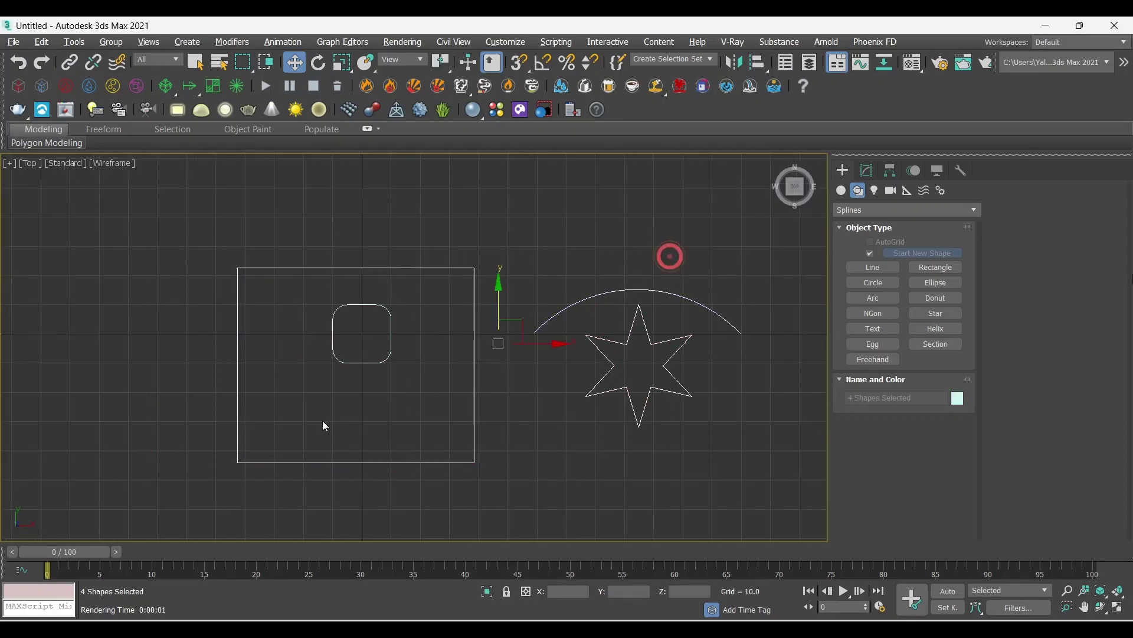
left_click(572, 434)
mouse_move(682, 234)
left_mouse_down()
mouse_move(301, 450)
mouse_move(227, 444)
left_mouse_up()
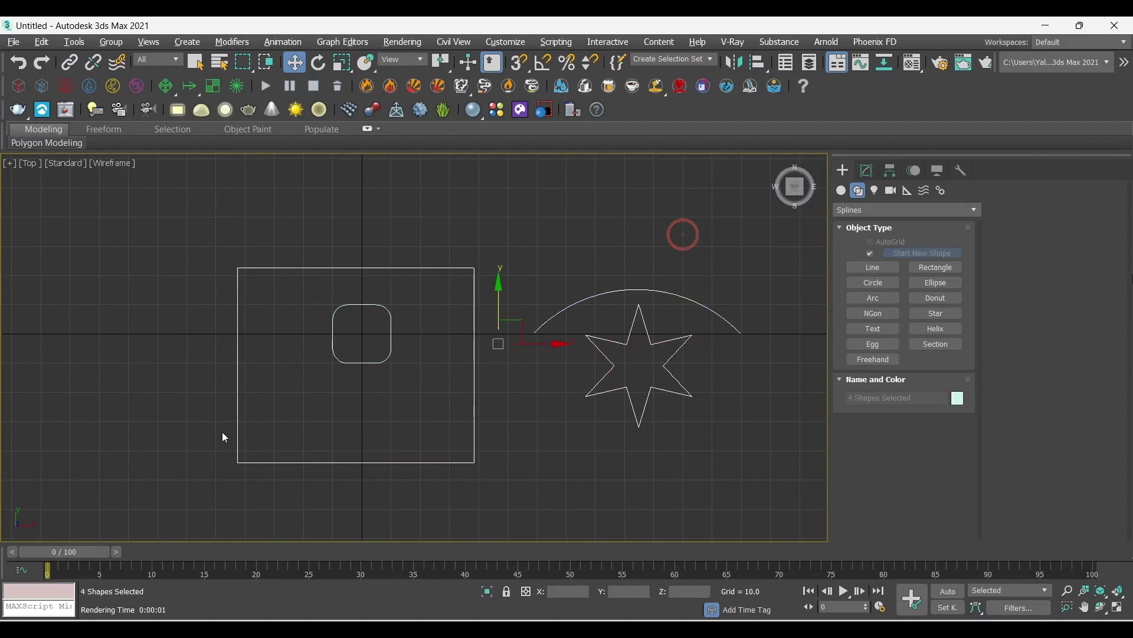
Discard the unsaved shapes without exiting and reset to an empty four-viewport scene.
left_click(13, 41)
left_click(24, 374)
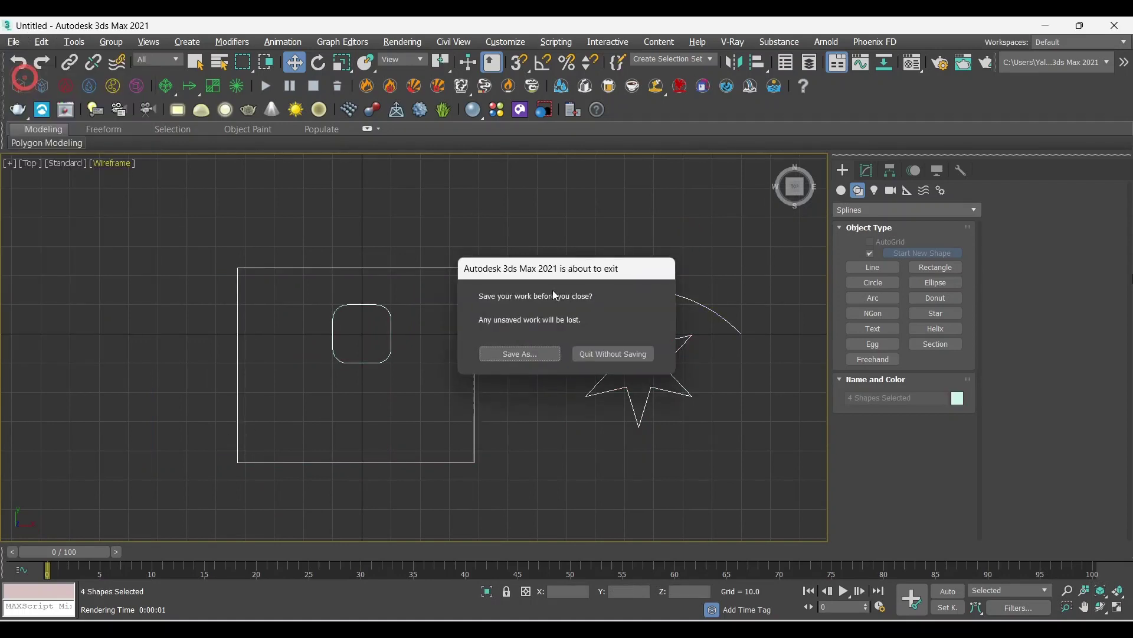
left_click(593, 354)
left_click(590, 349)
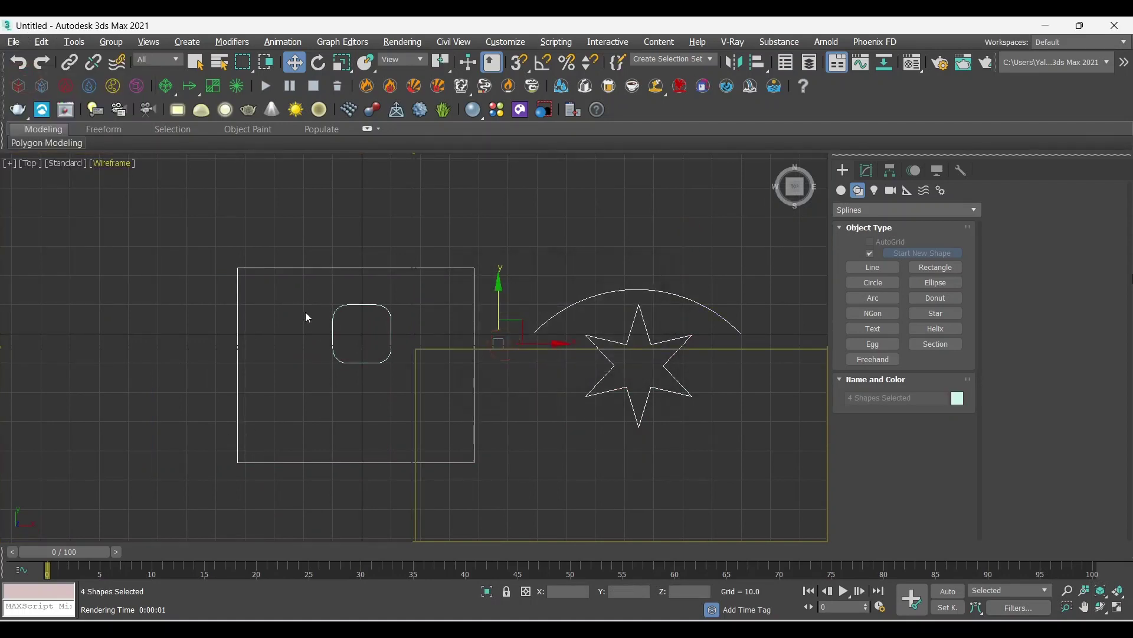
left_click(218, 245)
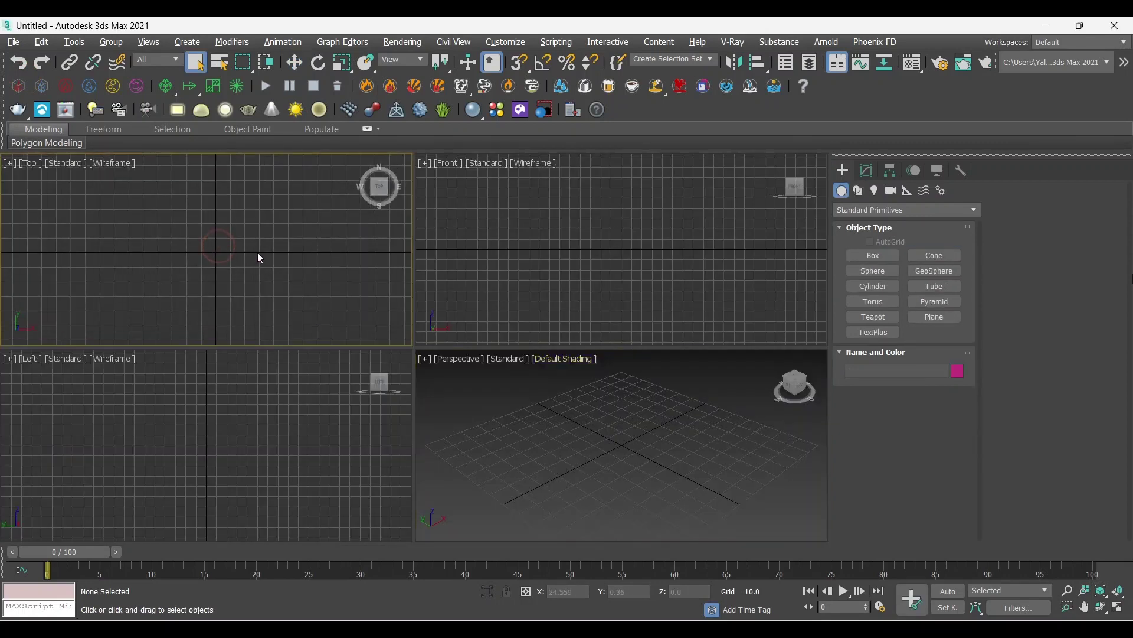
Create a 20 × 20 rectangle spline at the origin via Keyboard Entry.
left_click(858, 191)
left_click(936, 267)
scroll(999, 436, "down", 2)
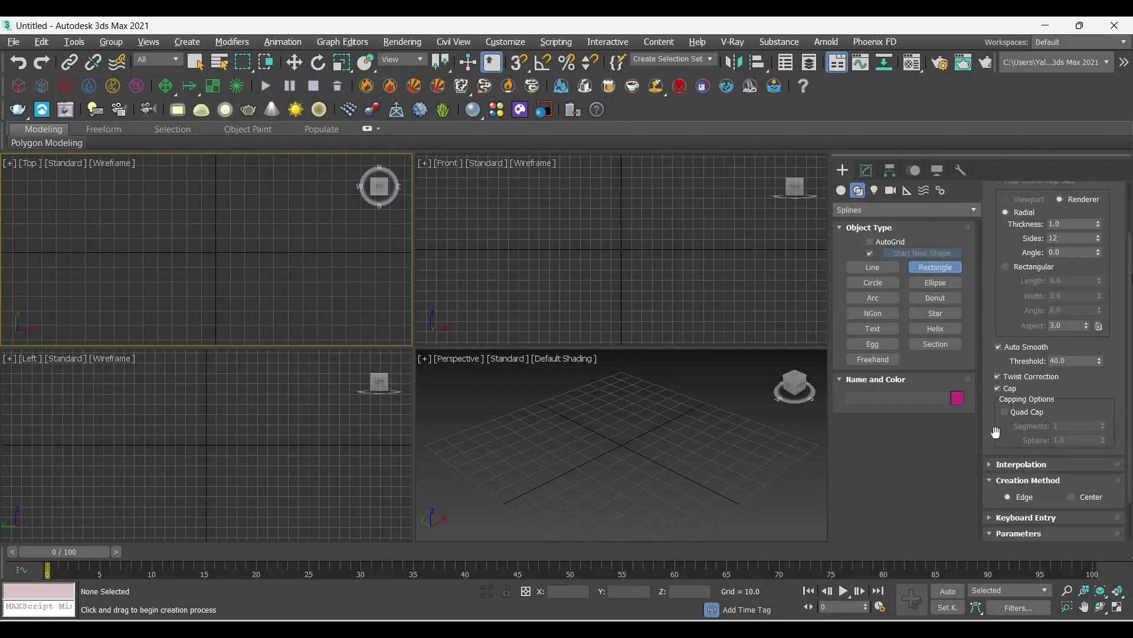
scroll(1004, 434, "down", 1)
left_click(1014, 466)
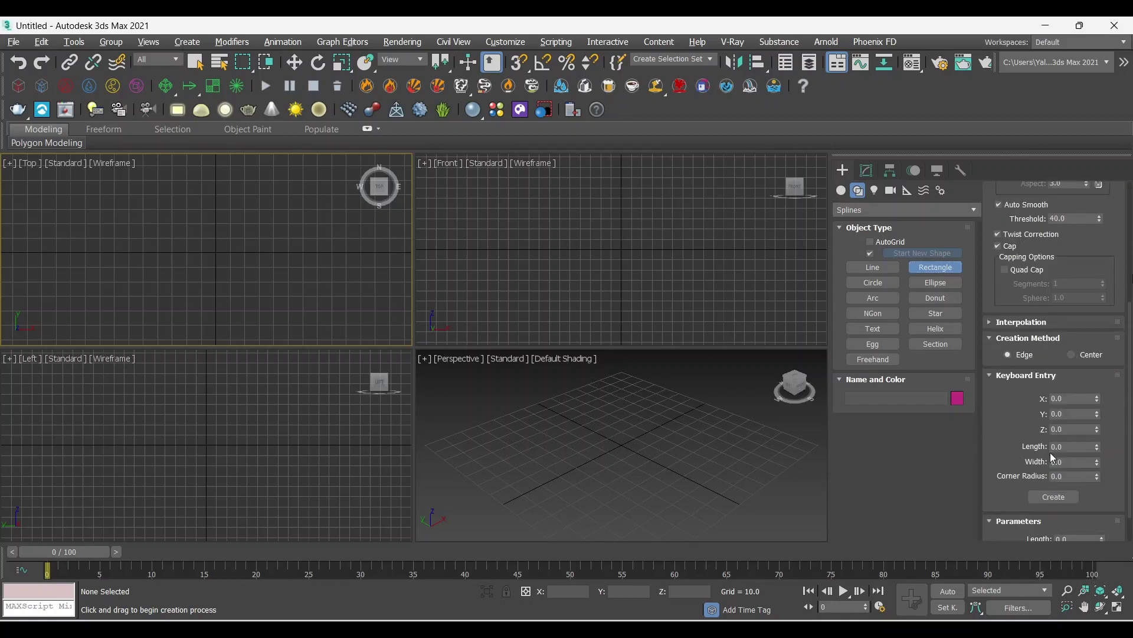
left_click(1078, 450)
type("20")
key("Tab")
type("2")
key("Tab")
left_click(1053, 497)
Exit rectangle creation and maximize the Top viewport centred on the rectangle.
right_click(217, 264)
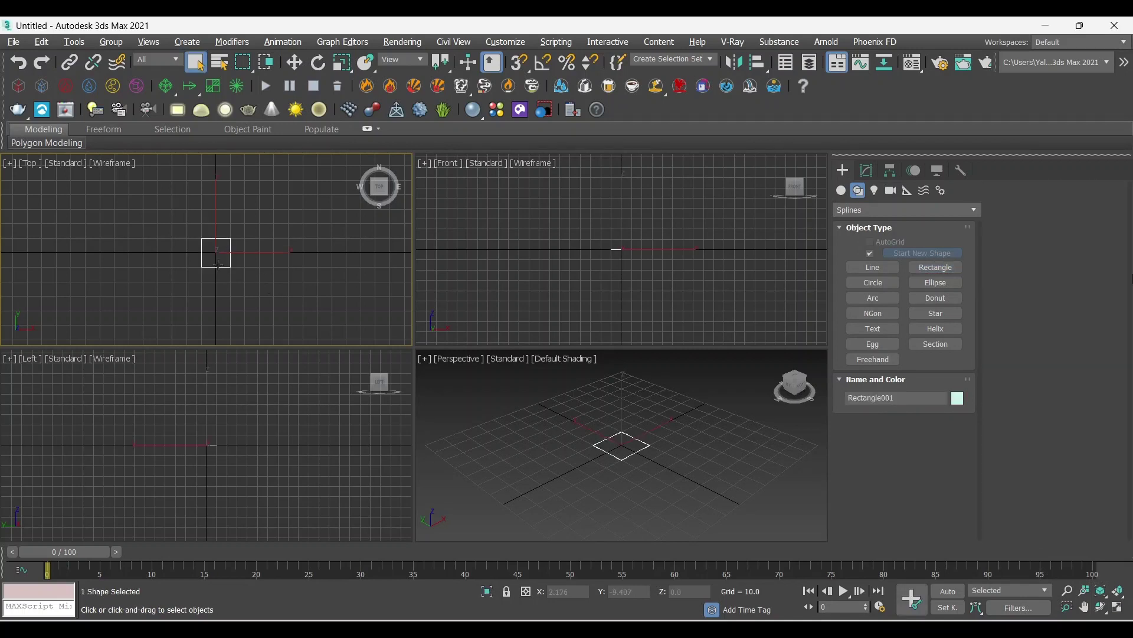
scroll(217, 264, "up", 5)
key("alt+w")
mouse_move(440, 266)
middle_mouse_down()
mouse_move(597, 308)
mouse_move(582, 236)
mouse_move(586, 259)
middle_mouse_up()
scroll(572, 312, "up", 2)
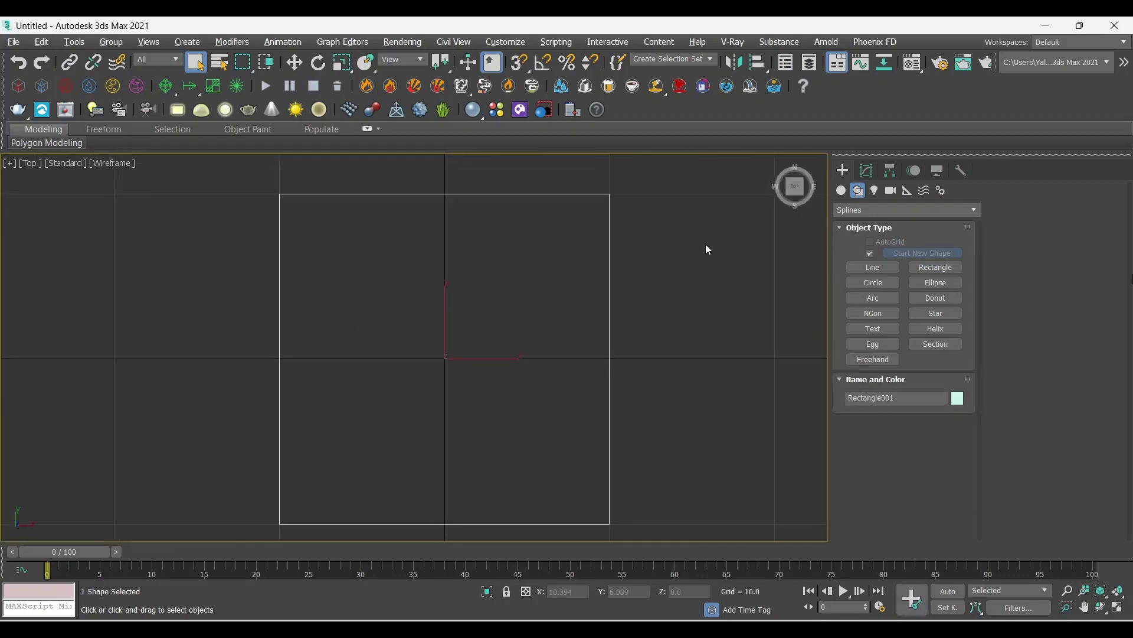
Enable the rectangle's viewport rendering and view it in the maximized Perspective viewport.
left_click(866, 170)
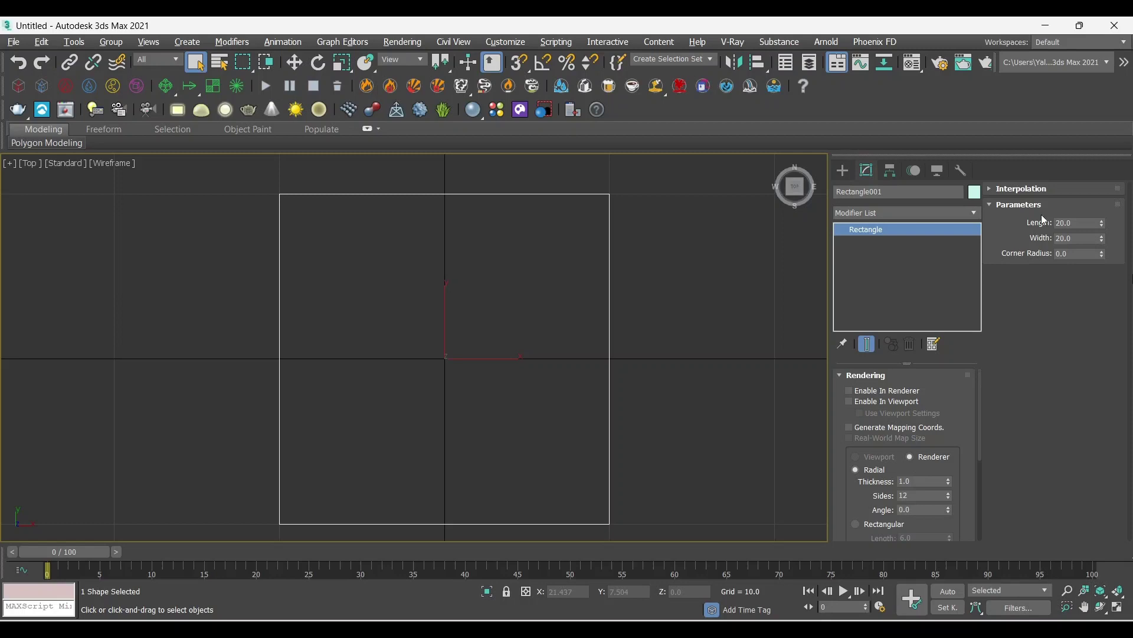
left_click(850, 402)
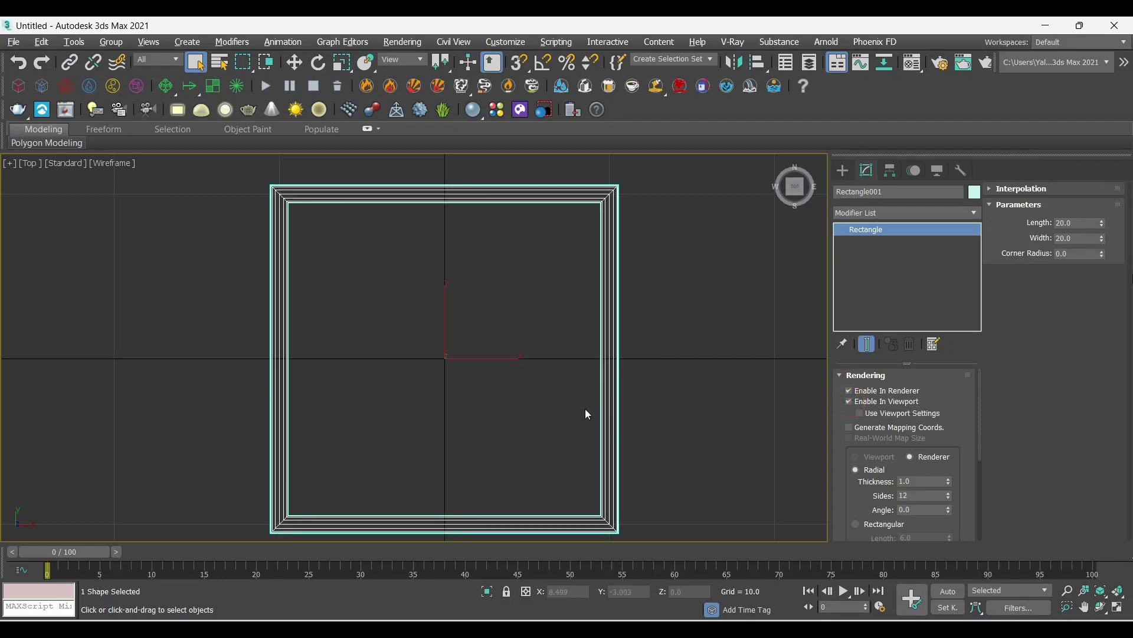
key("alt+w")
right_click(434, 347)
key("alt+w")
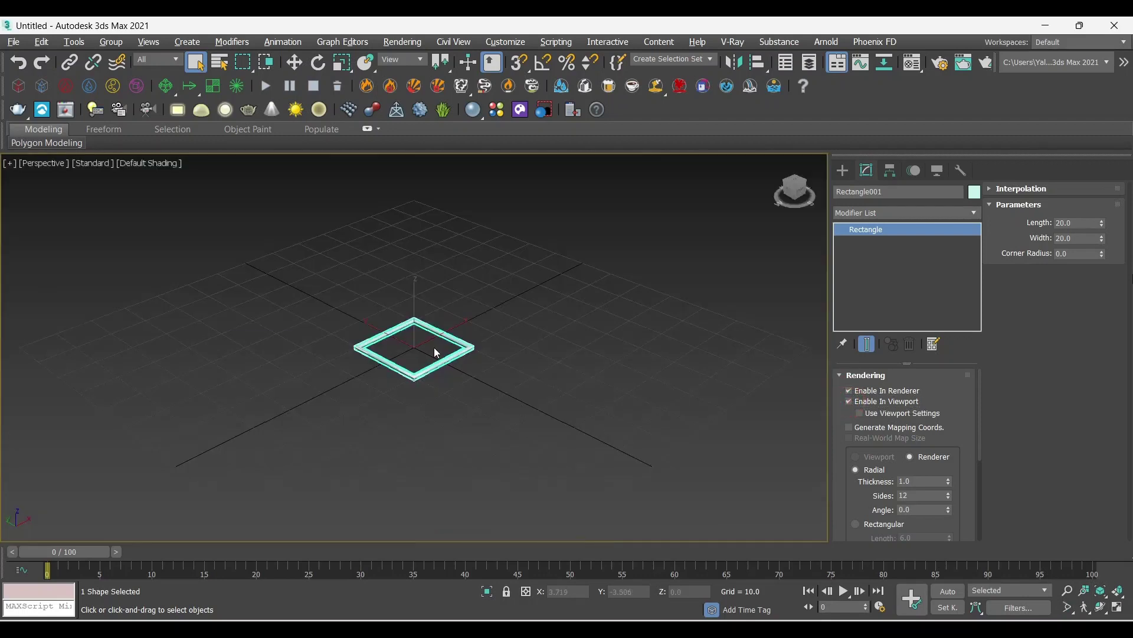
scroll(433, 346, "down", 4)
middle_click_drag(456, 360, 724, 396, "alt")
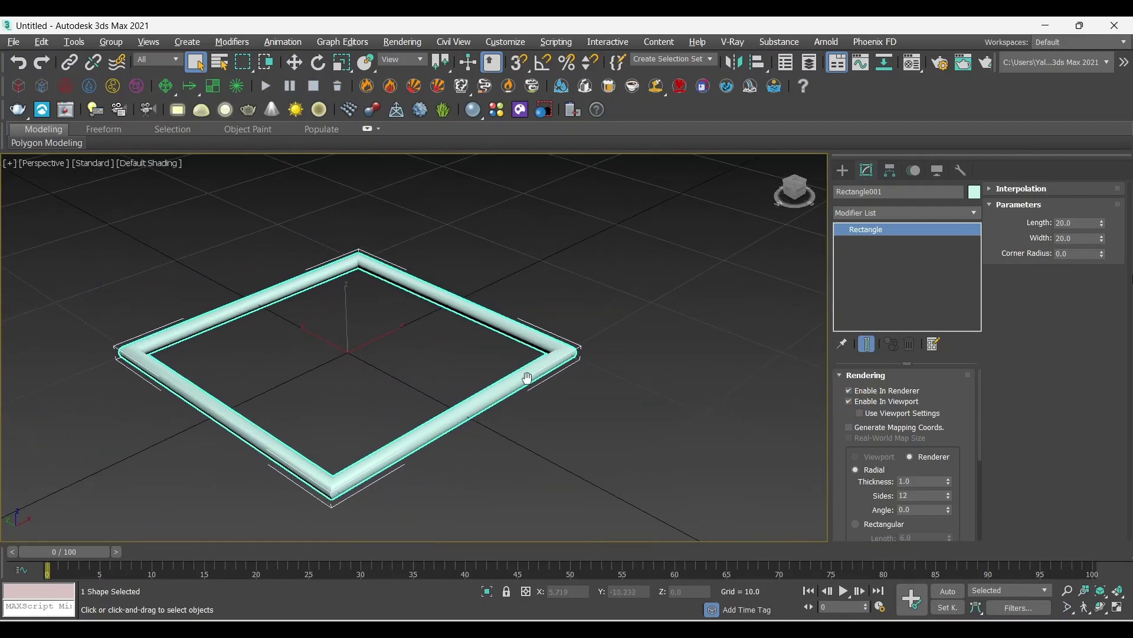
Toggle Enable In Viewport off and on again, then reselect and frame the tube.
left_click(848, 401)
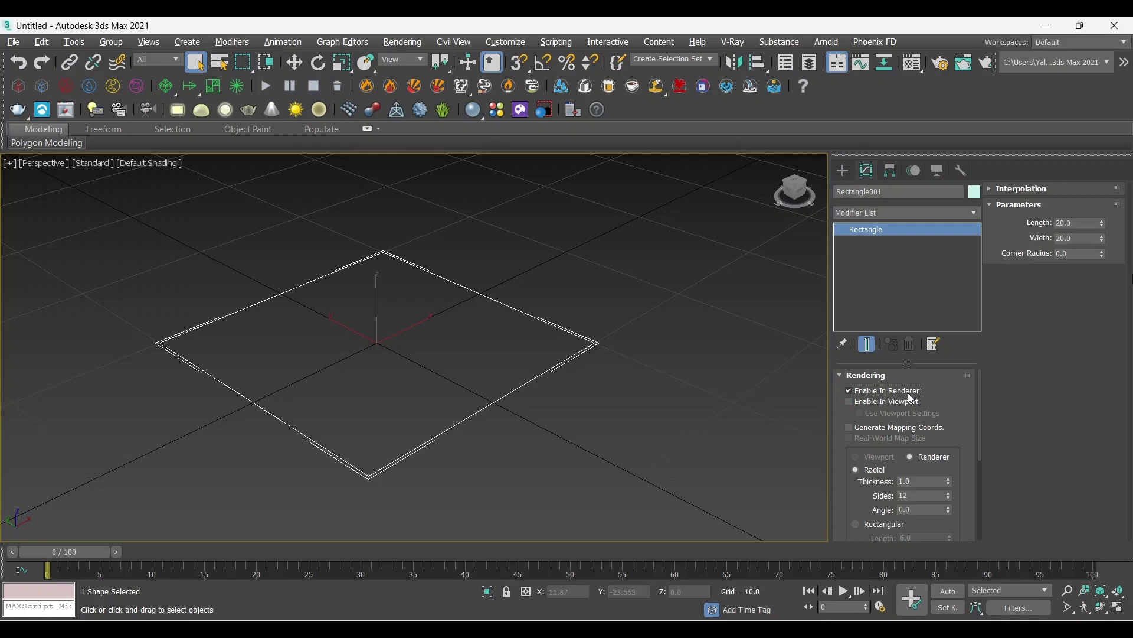
left_click(848, 402)
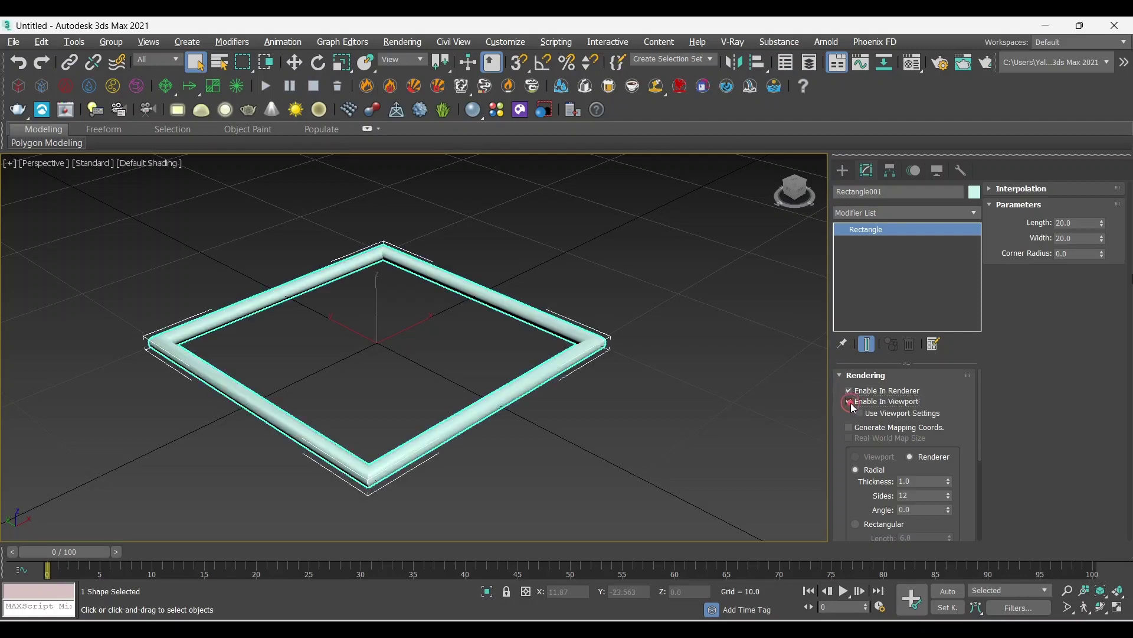
left_click(607, 425)
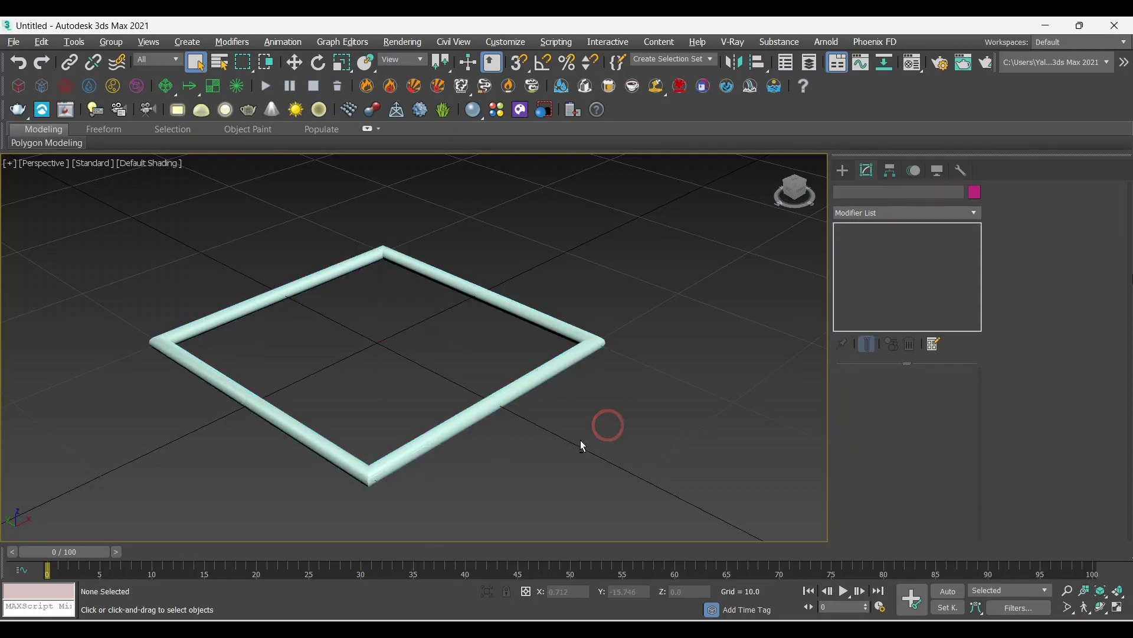
mouse_move(579, 440)
middle_mouse_down("alt")
mouse_move(463, 445)
mouse_move(448, 426)
mouse_move(583, 445)
middle_mouse_up("alt")
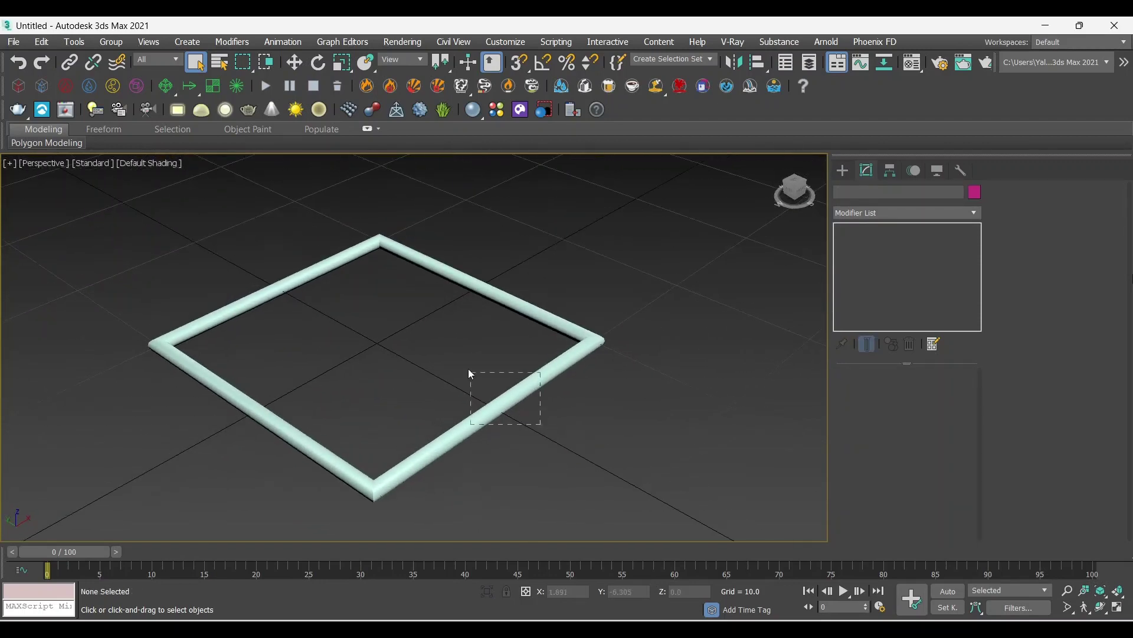
left_click_drag(539, 430, 468, 368)
key("z")
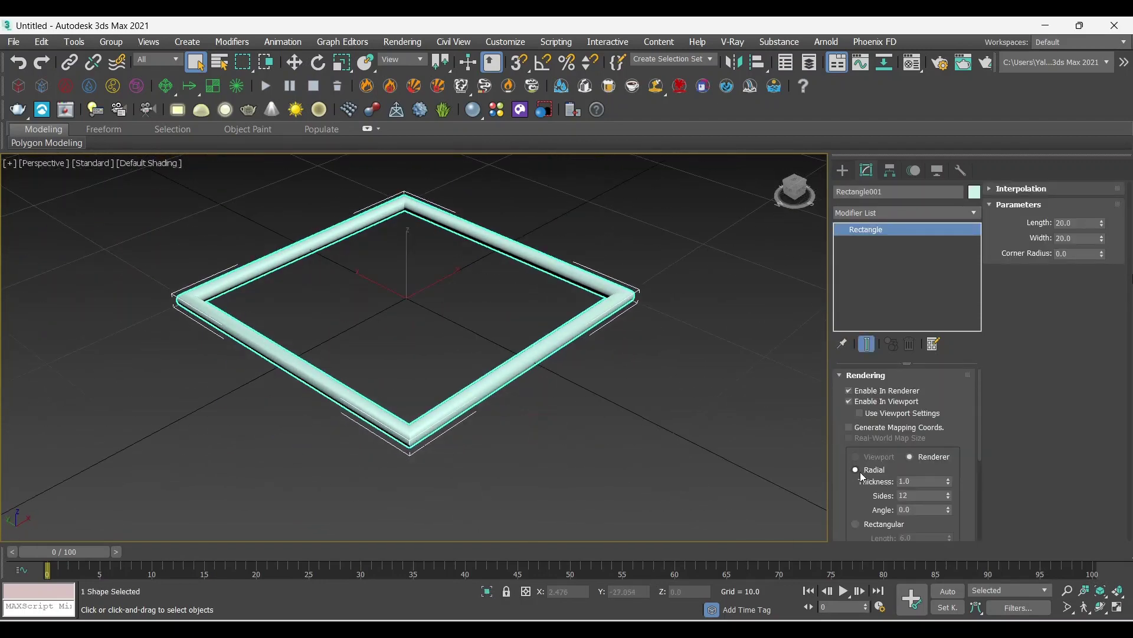
Switch the rendering to Rectangular with length 1.241, width 2.5 and angle -41.83.
mouse_move(948, 481)
left_mouse_down()
mouse_move(947, 297)
mouse_move(948, 448)
mouse_move(948, 307)
mouse_move(949, 413)
mouse_move(952, 341)
left_mouse_up()
left_click_drag(868, 509, 859, 462)
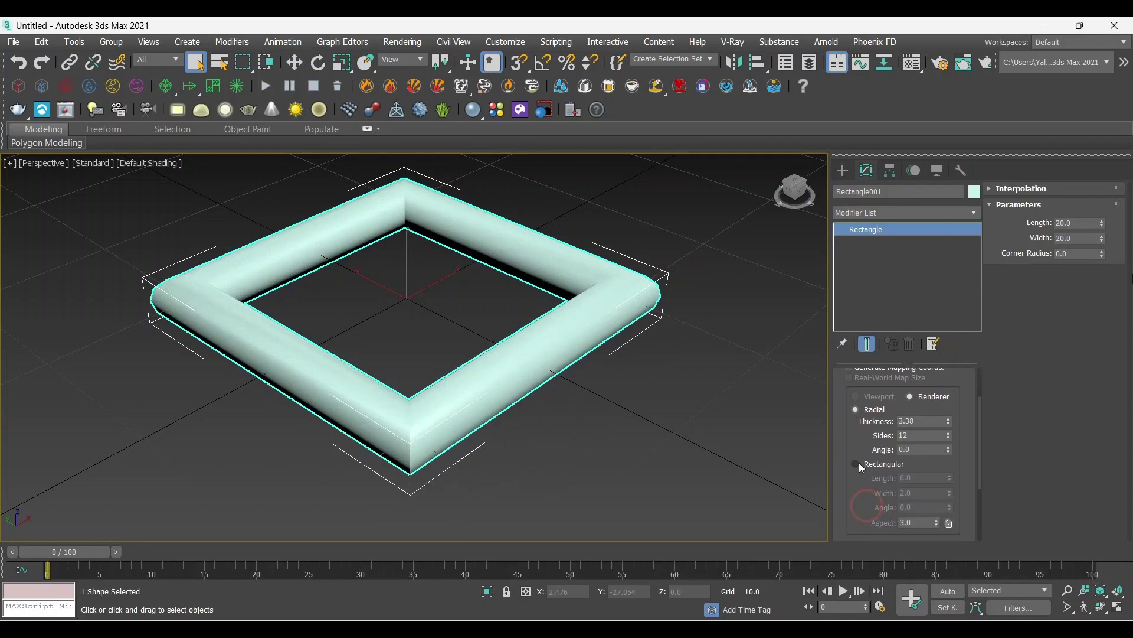
left_click(856, 464)
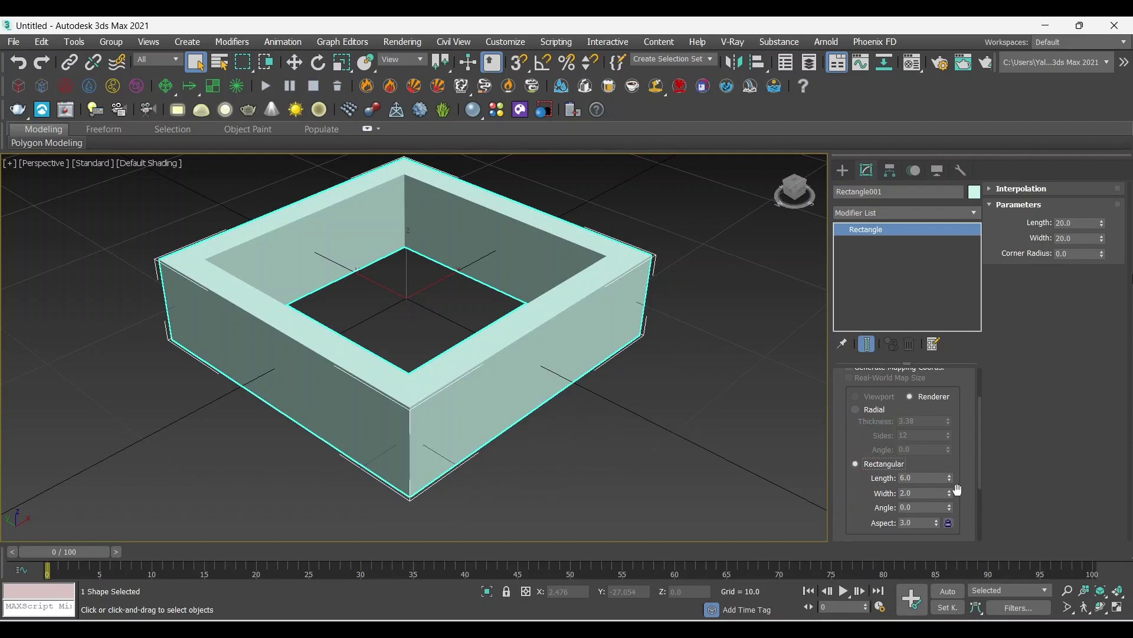
left_click_drag(949, 479, 949, 508)
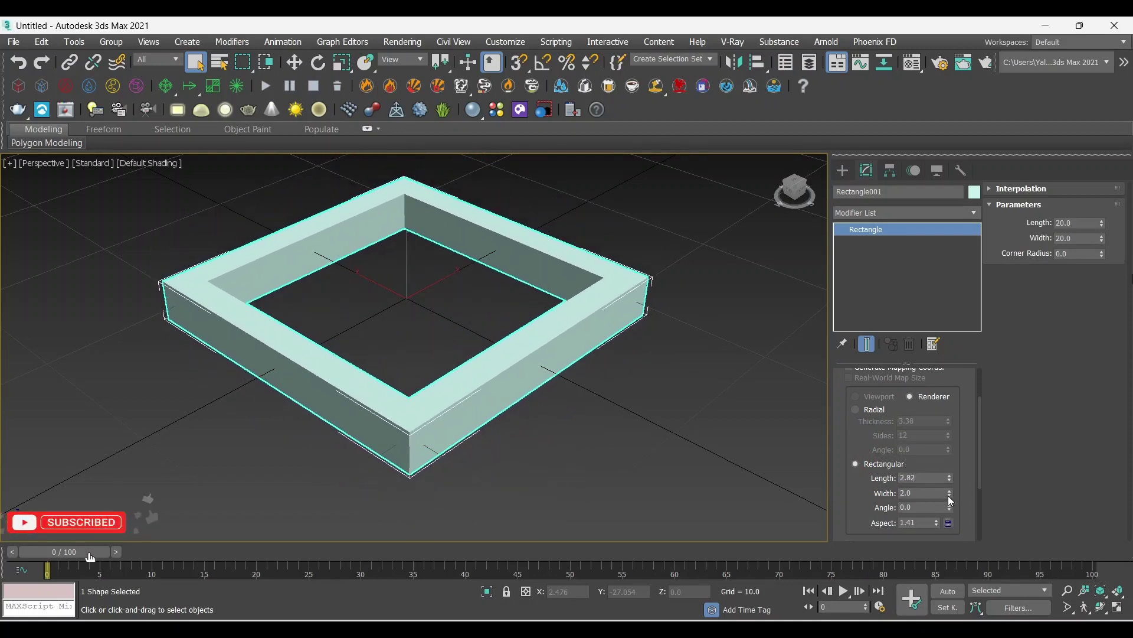
mouse_move(949, 493)
left_mouse_down()
mouse_move(944, 471)
mouse_move(941, 506)
left_mouse_up()
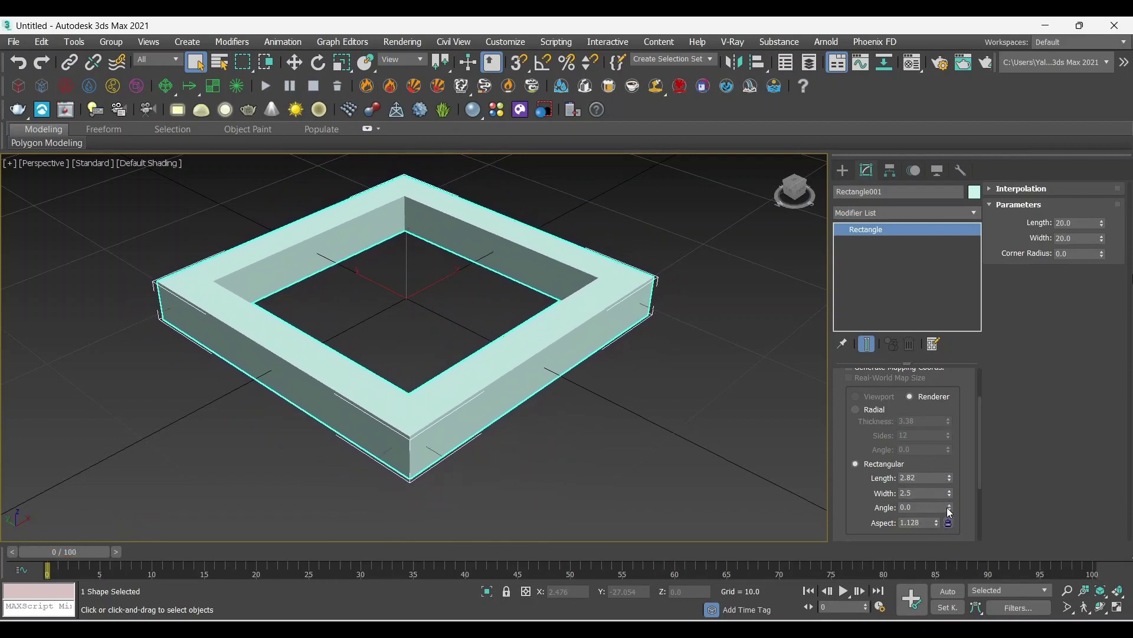
mouse_move(949, 509)
left_mouse_down()
mouse_move(899, 306)
mouse_move(808, 223)
mouse_move(823, 514)
left_mouse_up()
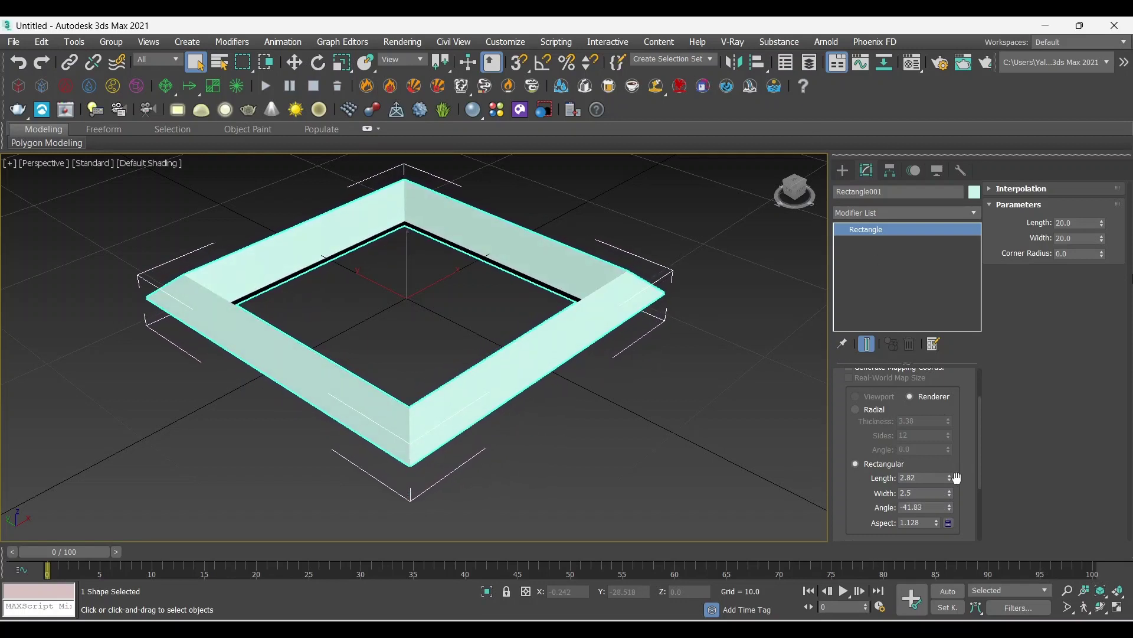
left_click_drag(950, 480, 694, 440)
mouse_move(694, 436)
middle_mouse_down("alt")
mouse_move(599, 370)
mouse_move(670, 367)
mouse_move(708, 420)
mouse_move(639, 429)
middle_mouse_up("alt")
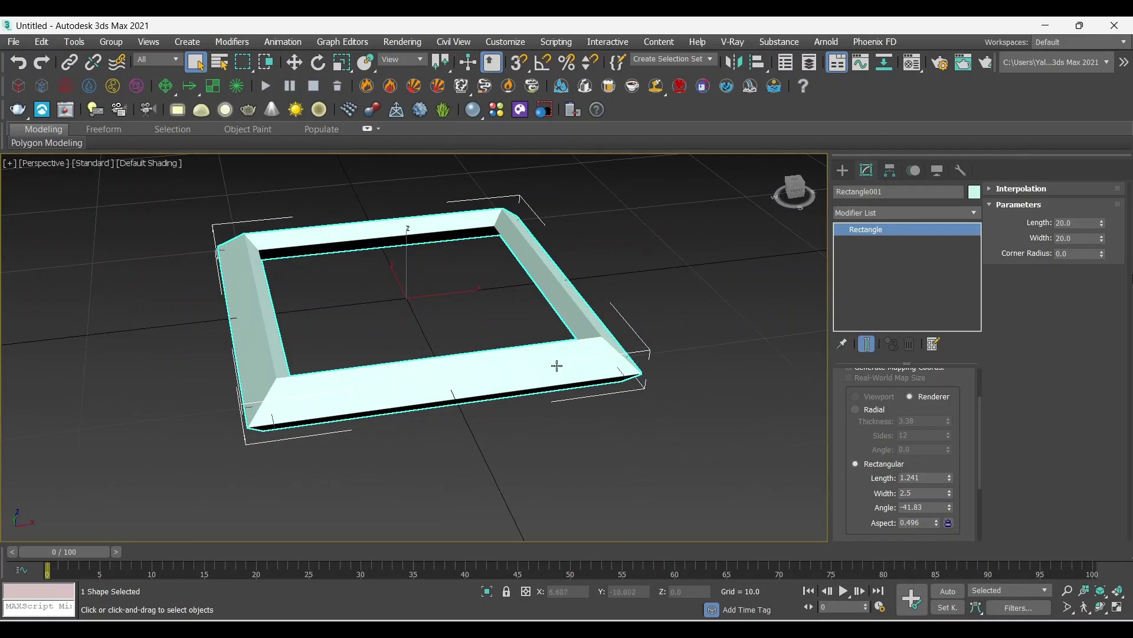
Reset the section angle to 0 and set the section width to 2.0.
scroll(859, 435, "up", 2)
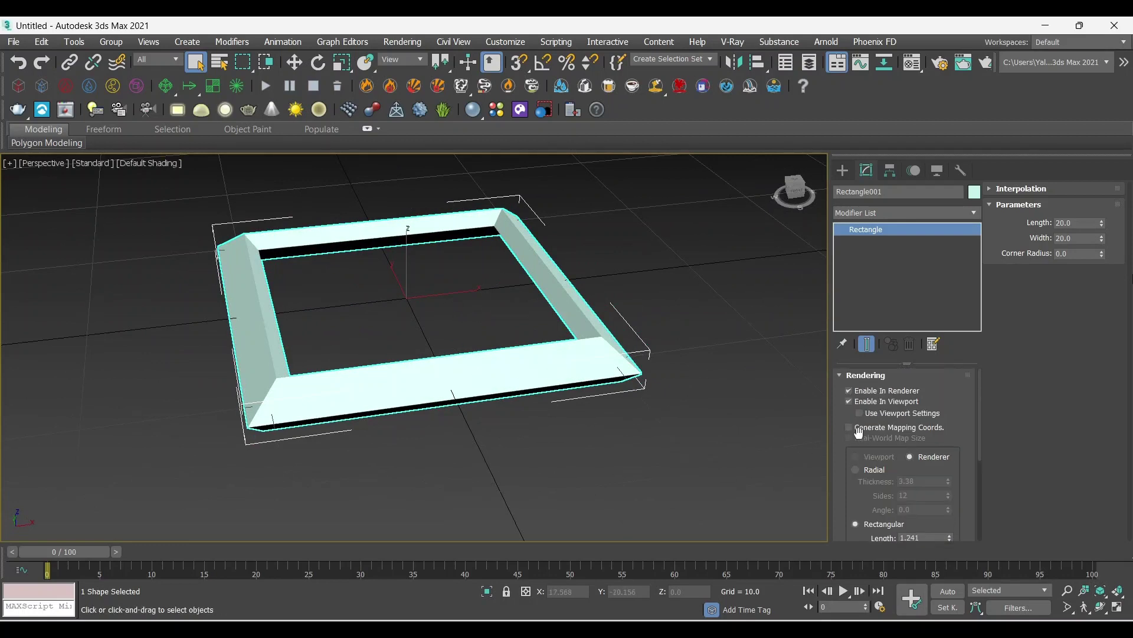
scroll(861, 435, "down", 3)
right_click(948, 478)
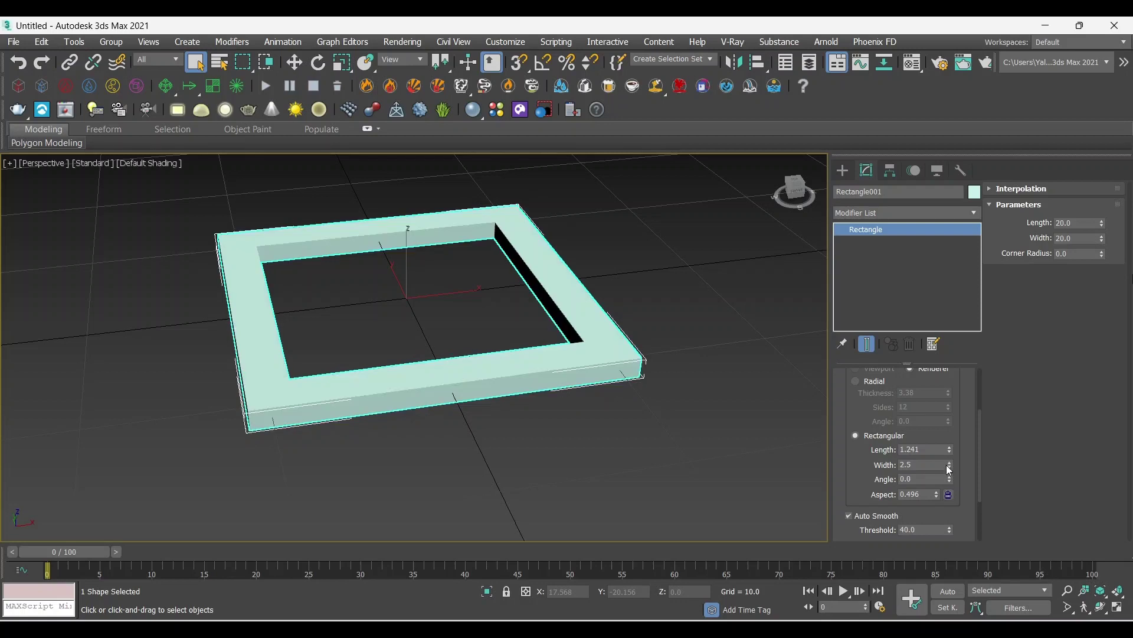
double_click(934, 463)
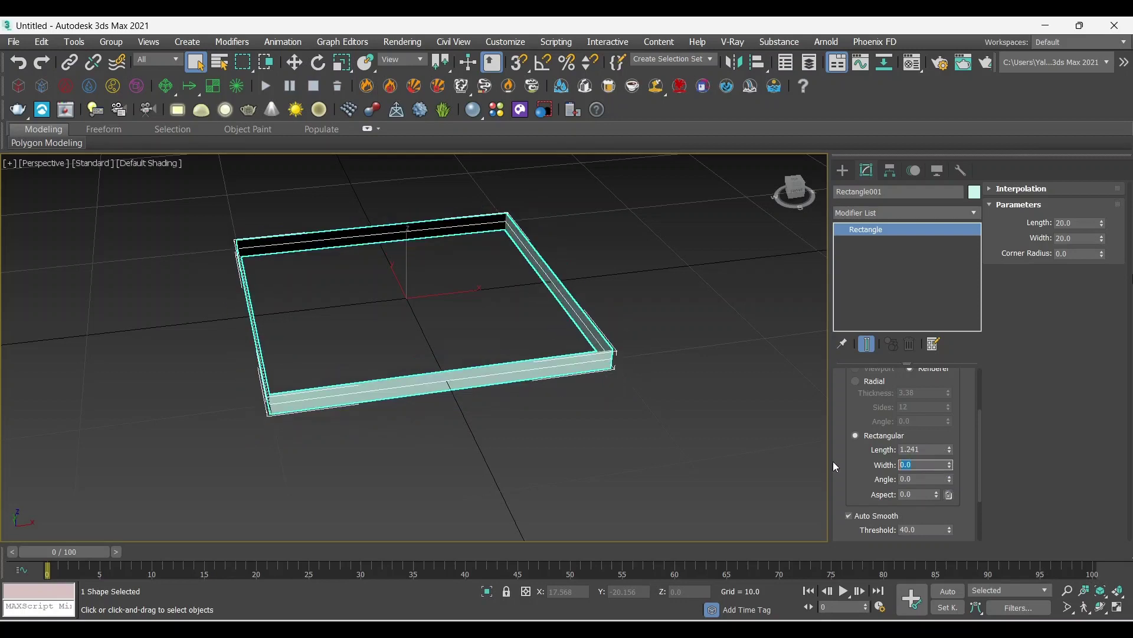
type("2")
key("Return")
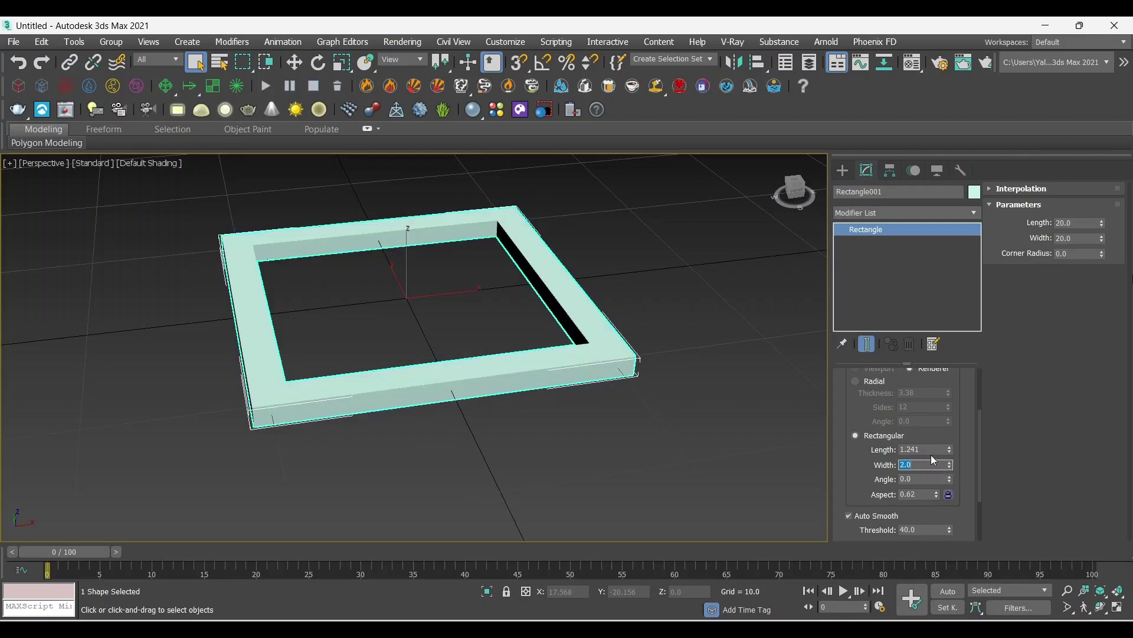
left_click(849, 458)
Set the section length to 6.0 and turn off Enable In Viewport.
double_click(924, 449)
key("BackSpace")
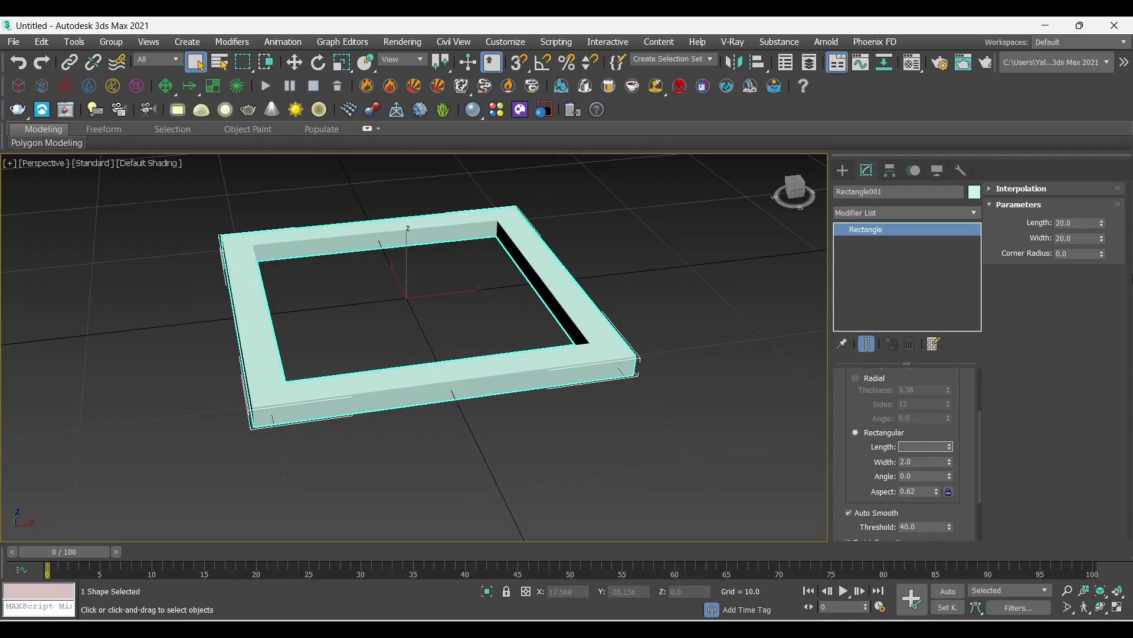
type("6")
key("Return")
scroll(872, 411, "up", 2)
scroll(873, 411, "up", 2)
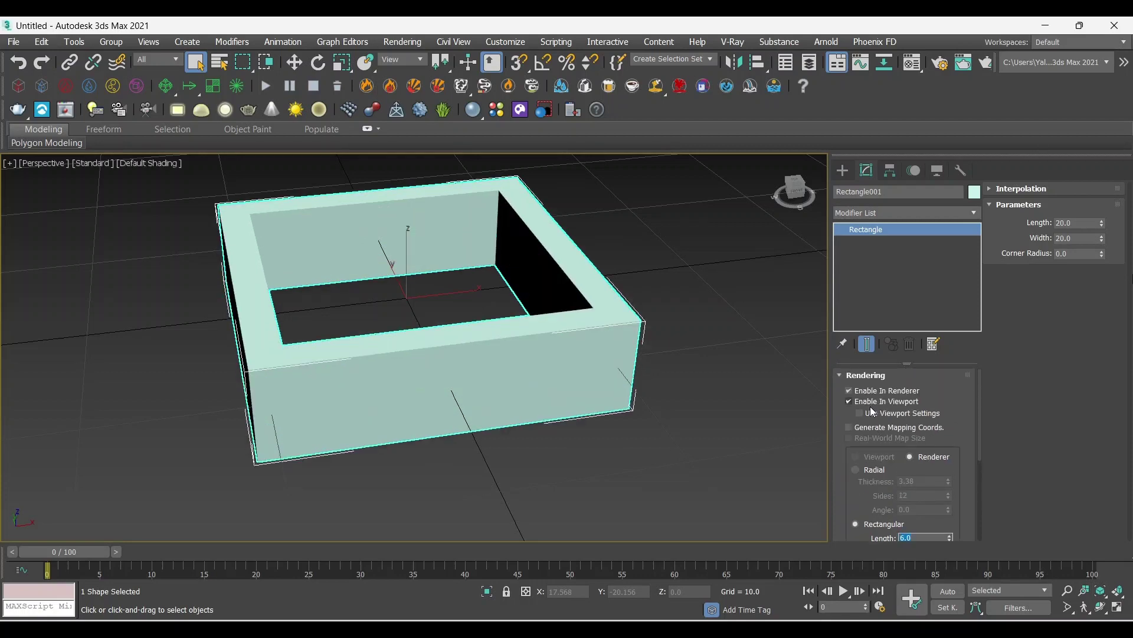
left_click(866, 402)
Maximize the Top view in Move mode and right-click the rectangle for Convert To options.
left_click(614, 464)
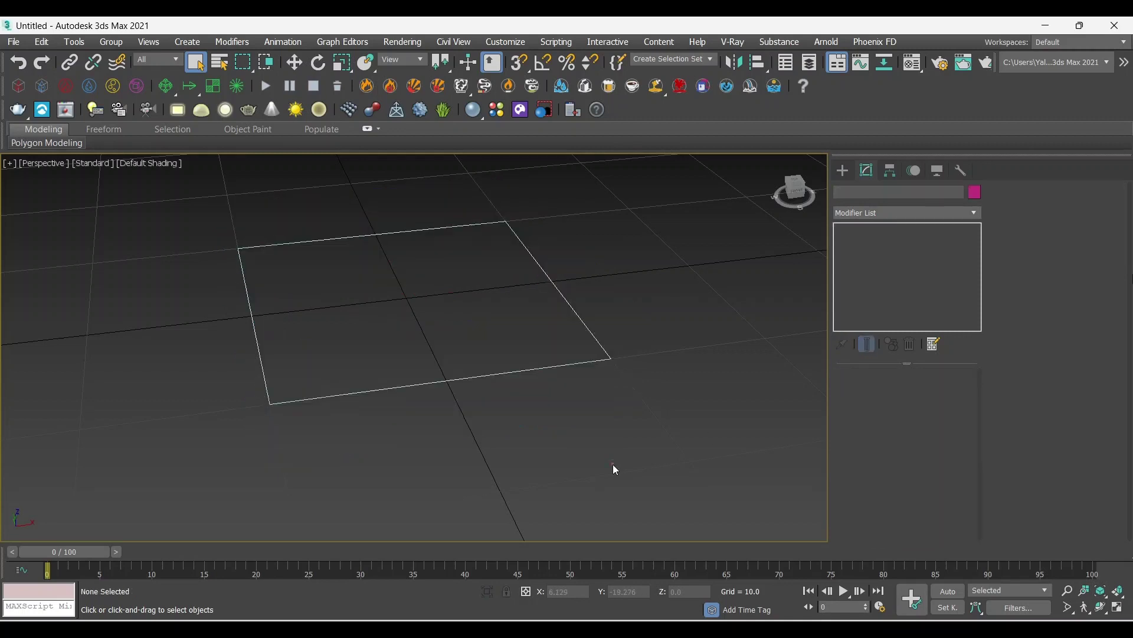
left_click(378, 394)
left_click_drag(596, 315, 501, 416)
key("alt+w")
key("alt+w")
scroll(439, 363, "down", 3)
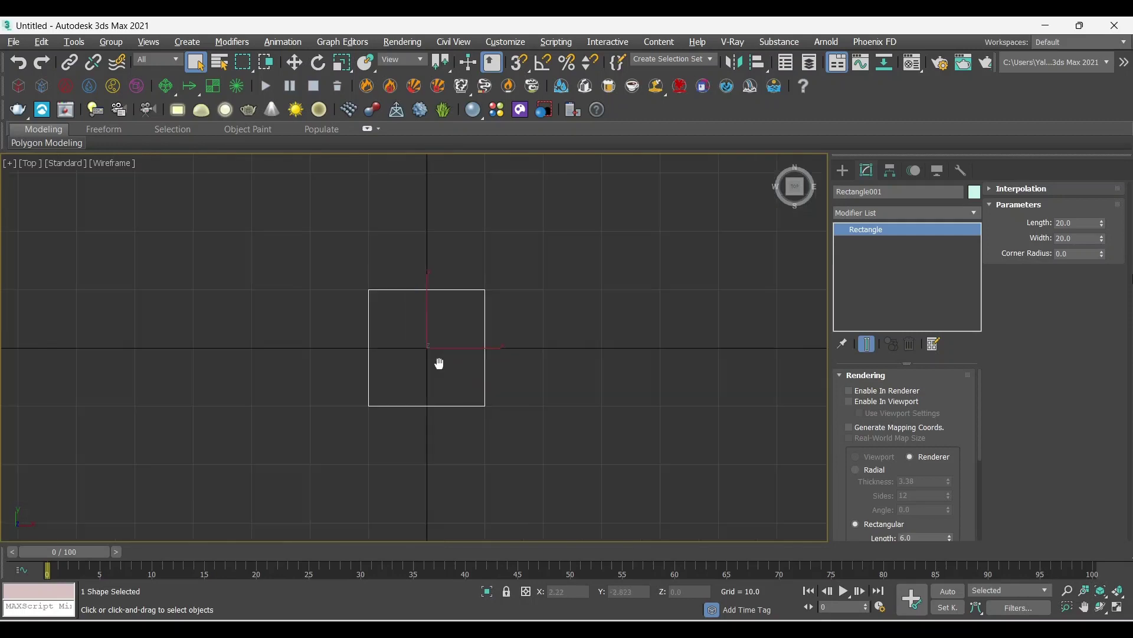
key("w")
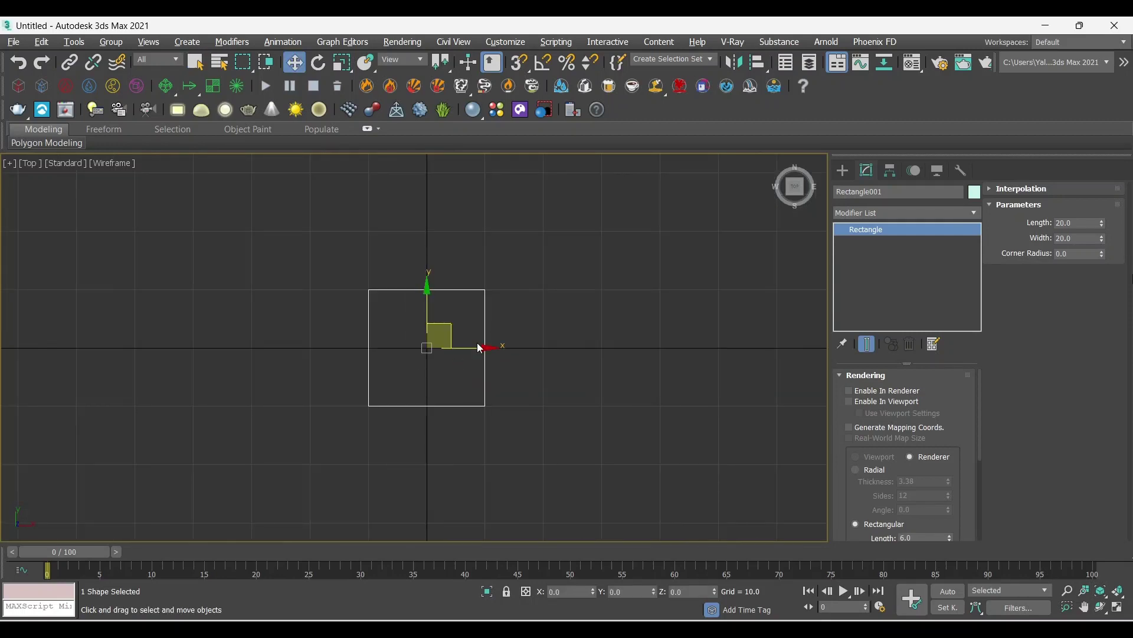
scroll(440, 361, "up", 2)
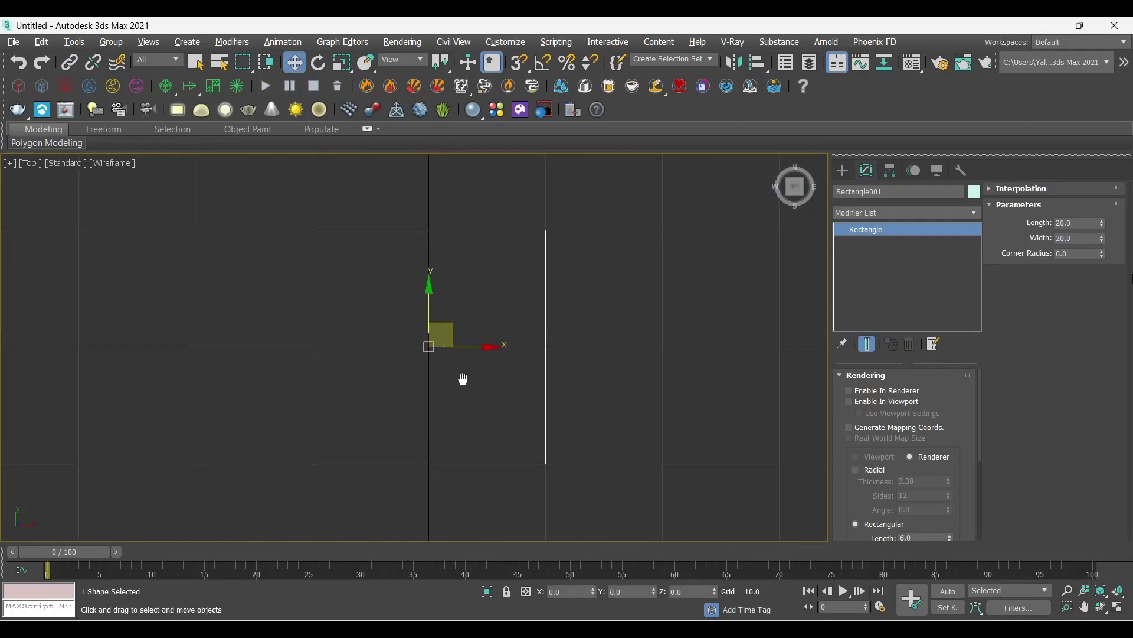
right_click(498, 336)
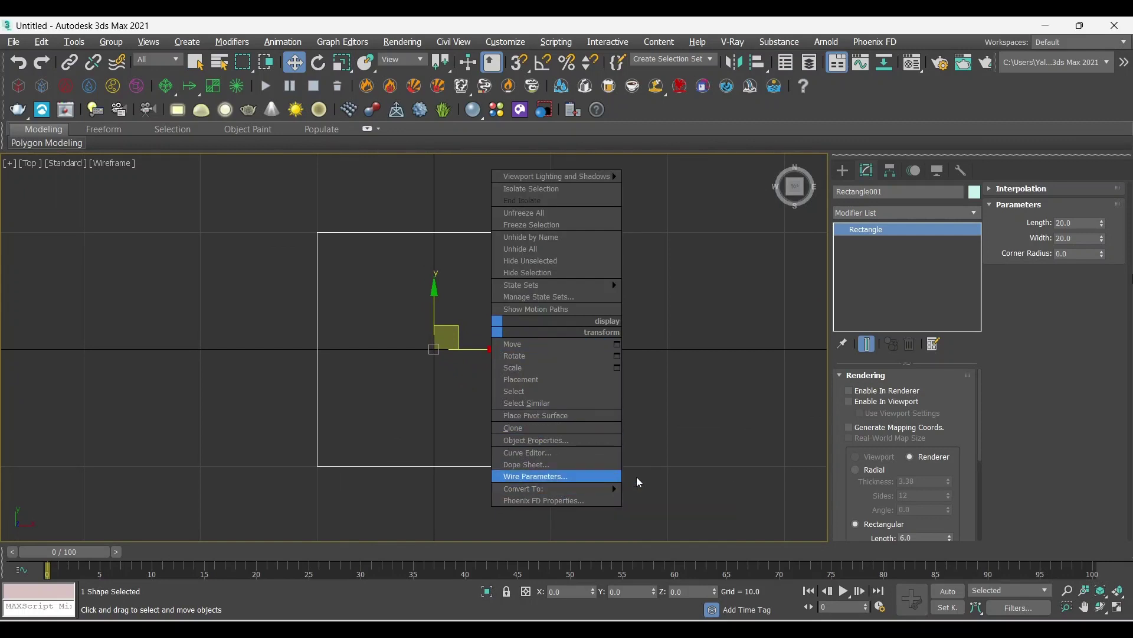
mouse_move(540, 489)
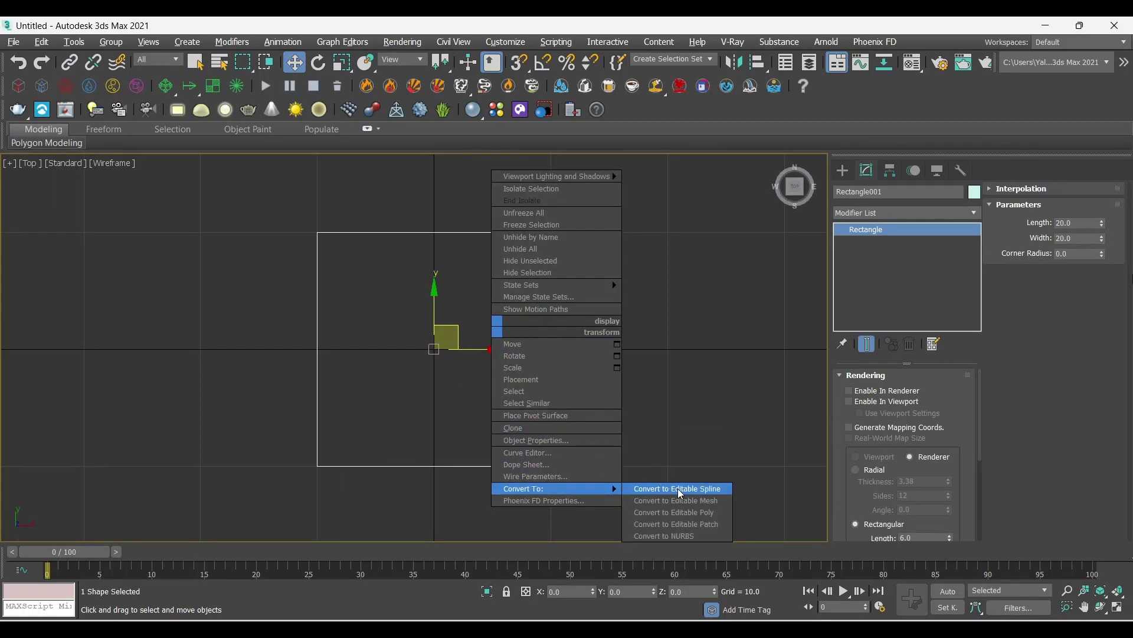
Convert the rectangle to an Editable Spline and enter Vertex sub-object level.
left_click(678, 487)
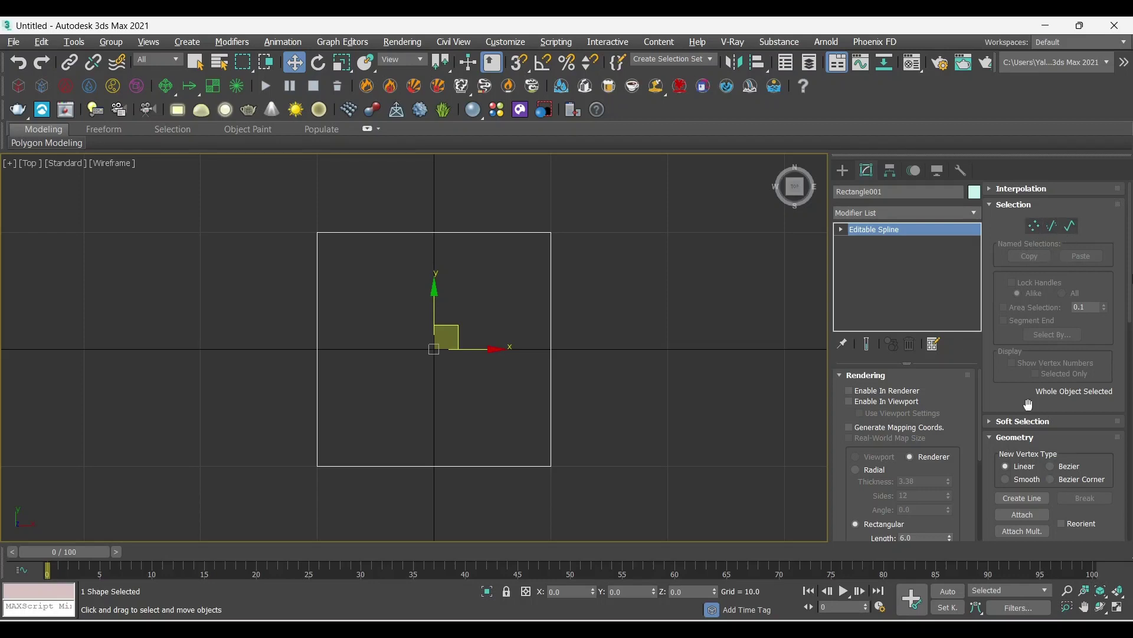
scroll(1033, 432, "down", 3)
scroll(1032, 429, "down", 4)
scroll(1043, 402, "down", 3)
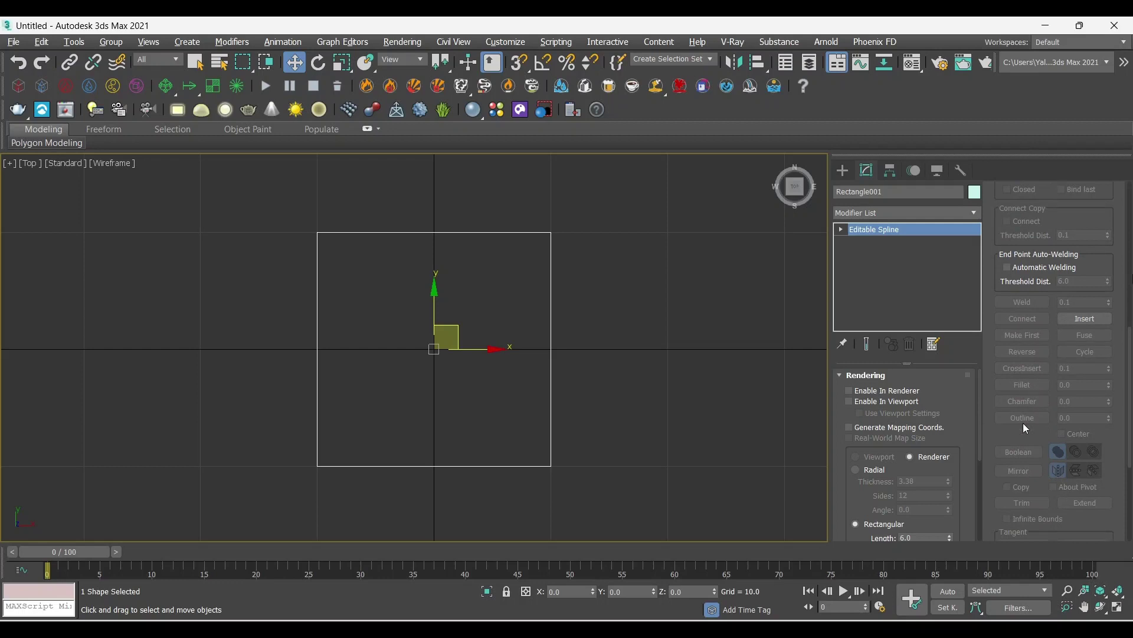
left_click(841, 229)
left_click(872, 241)
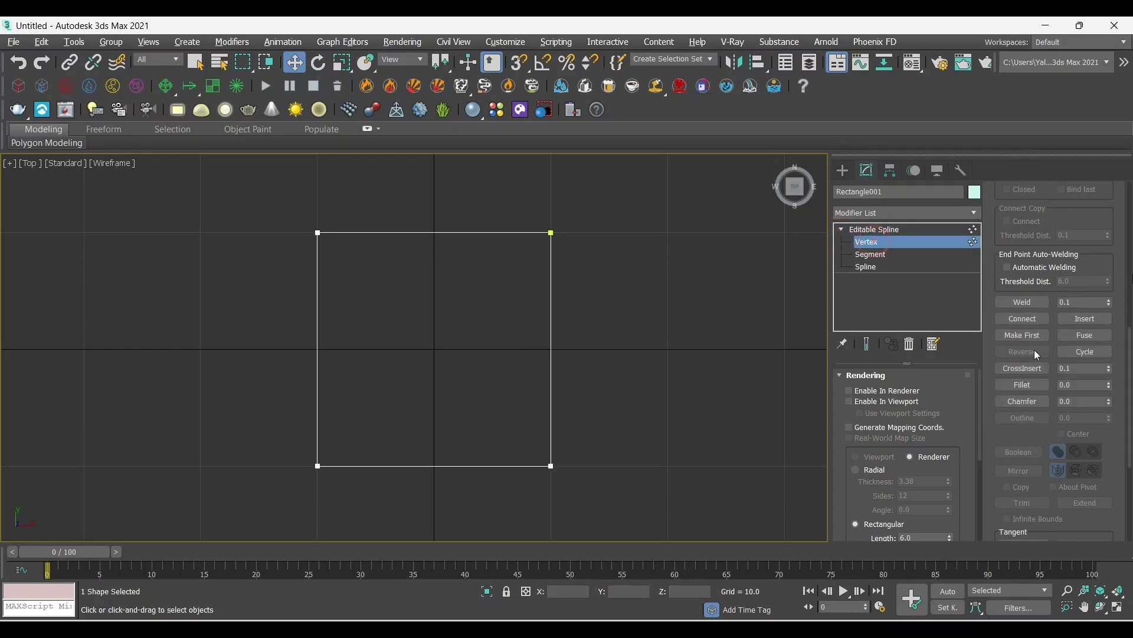
Select all four corner vertices and set them to Corner.
middle_click_drag(529, 289, 543, 293)
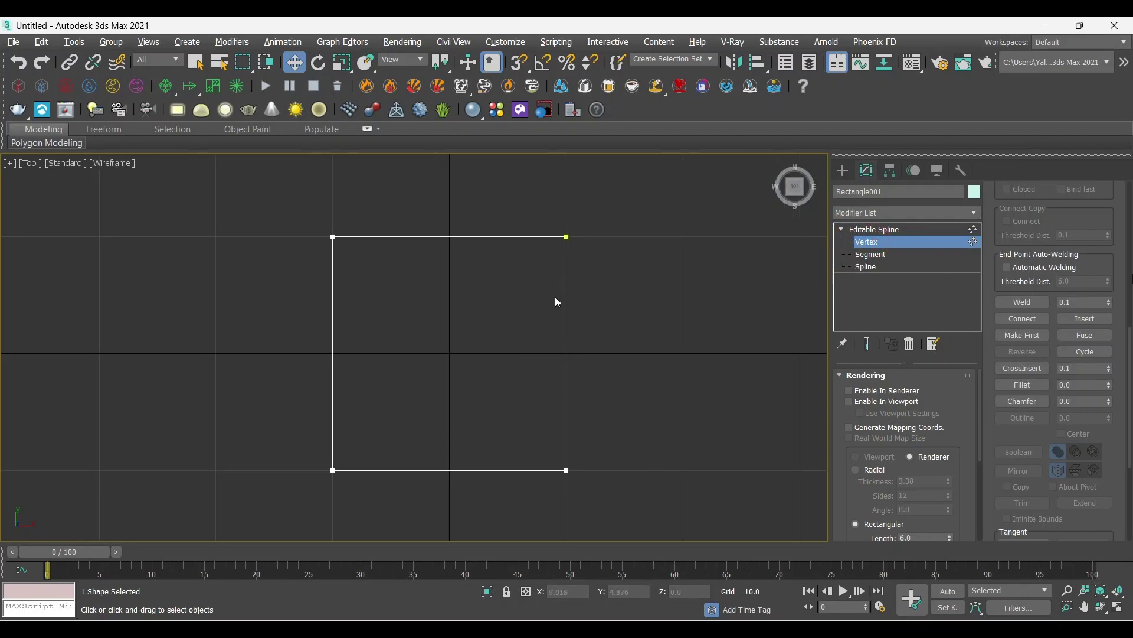
left_click_drag(529, 289, 528, 288)
left_click(333, 237)
left_click(588, 461)
left_click(566, 470)
left_click_drag(342, 390, 274, 505)
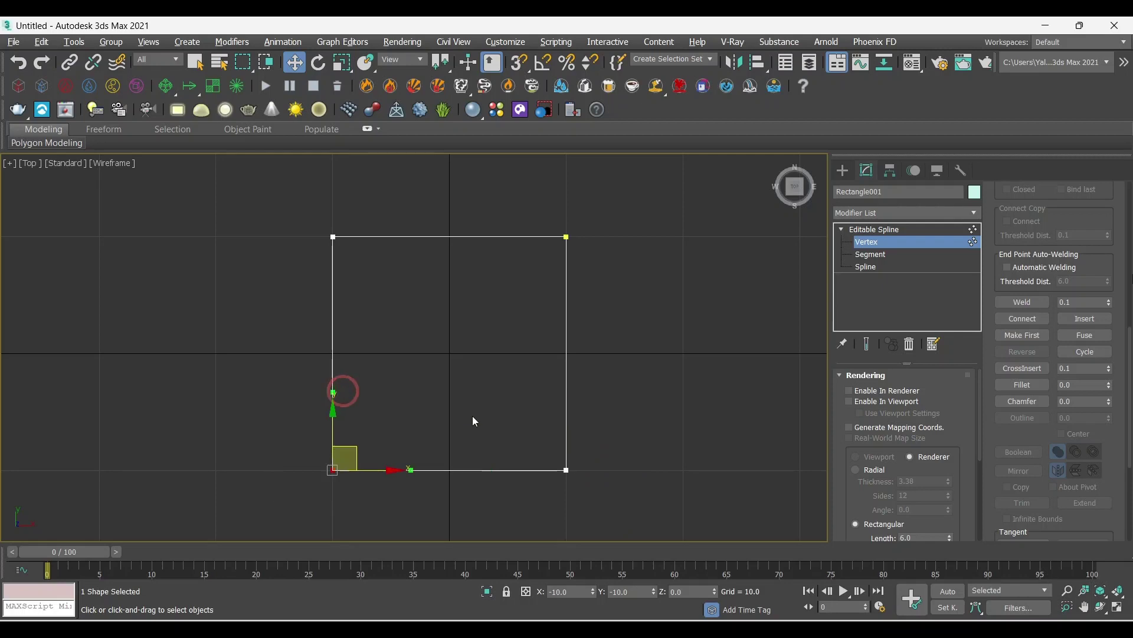
left_click(604, 185)
middle_click_drag(605, 186, 601, 191)
left_click_drag(624, 204, 243, 481)
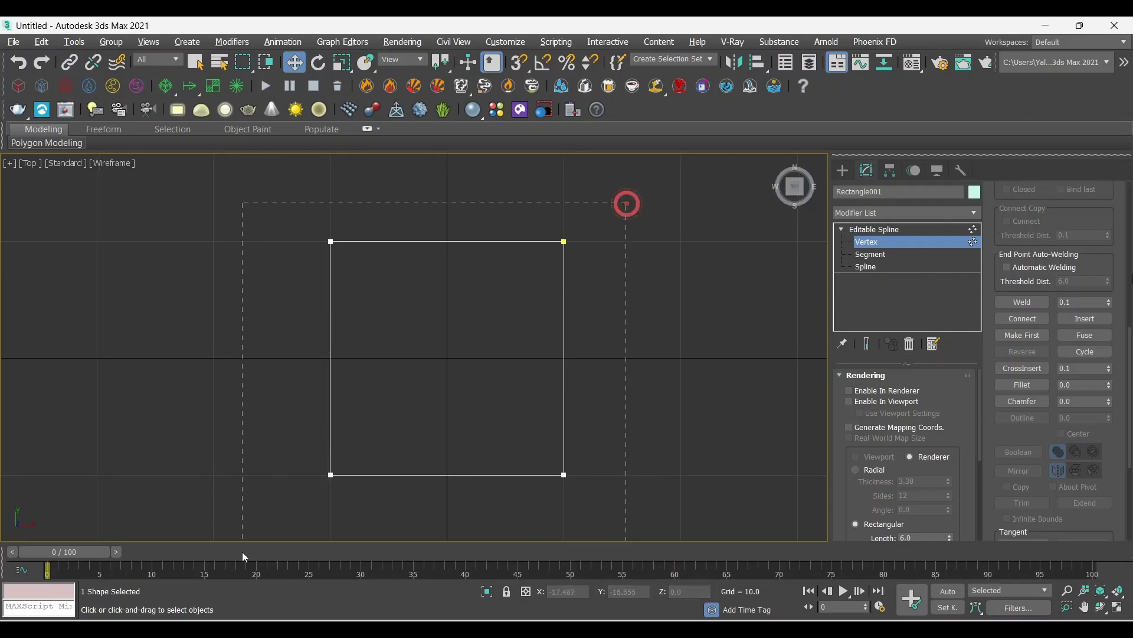
right_click(460, 338)
mouse_move(432, 260)
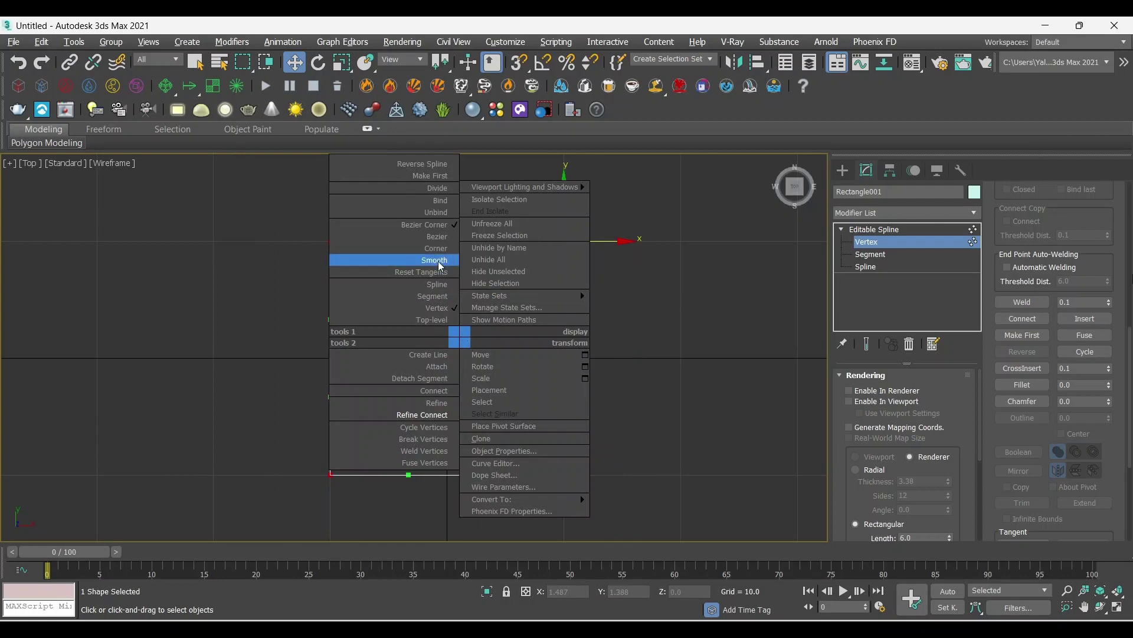
left_click(440, 247)
left_click(449, 340)
Reopen the vertex quad menu, dismiss it without changes, and clear the vertex selection.
left_click(563, 241)
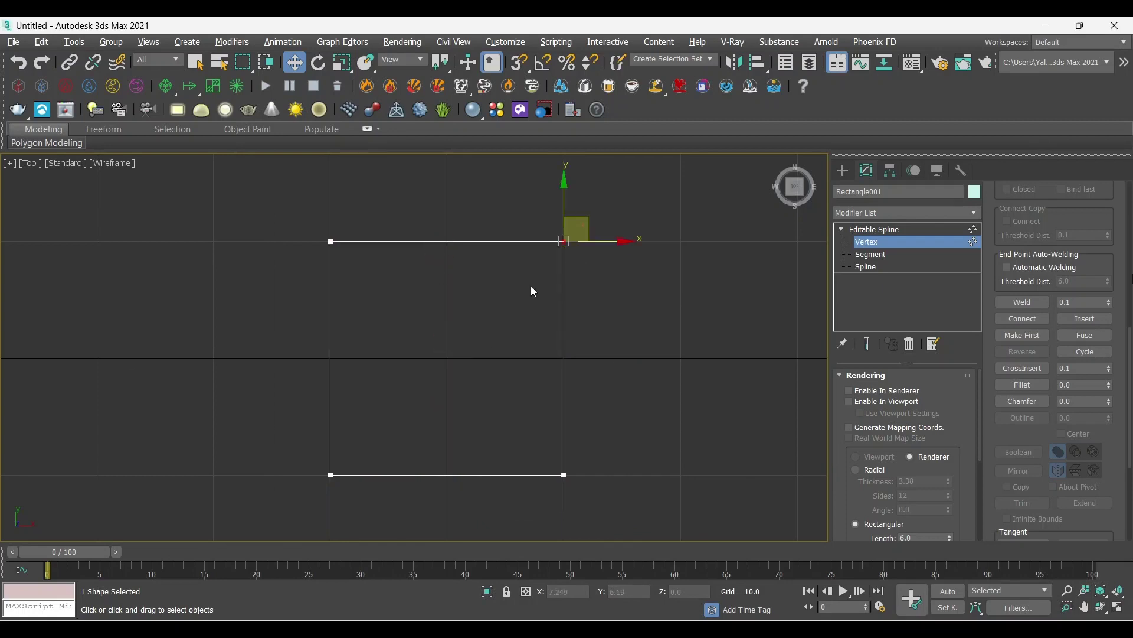
left_click(635, 334)
middle_click_drag(614, 353, 533, 352)
right_click(590, 310)
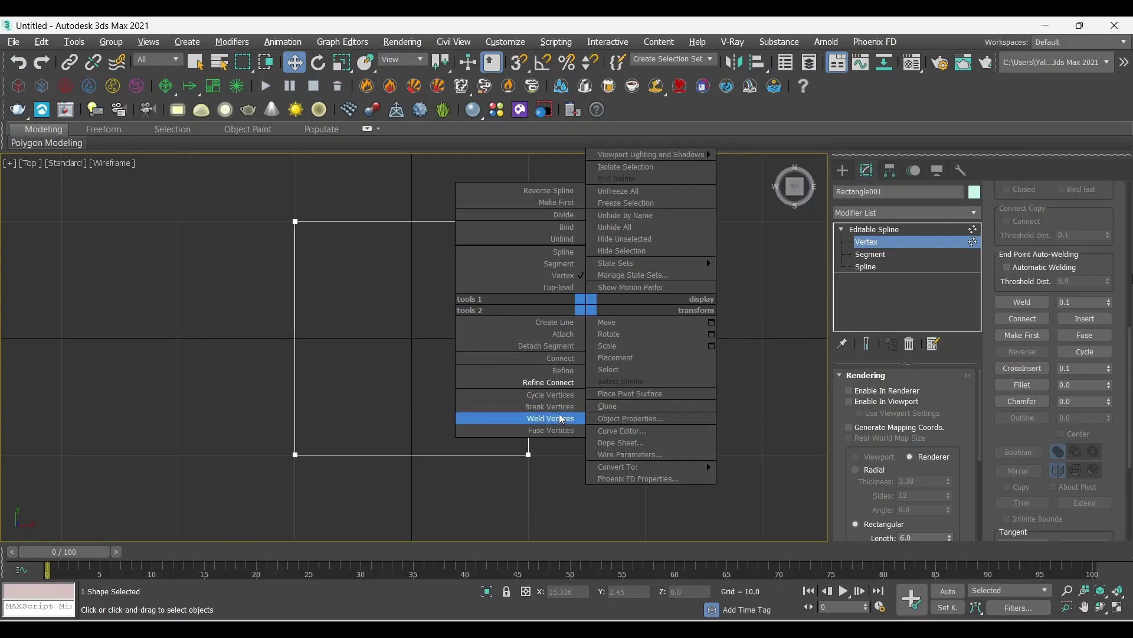
left_click(387, 299)
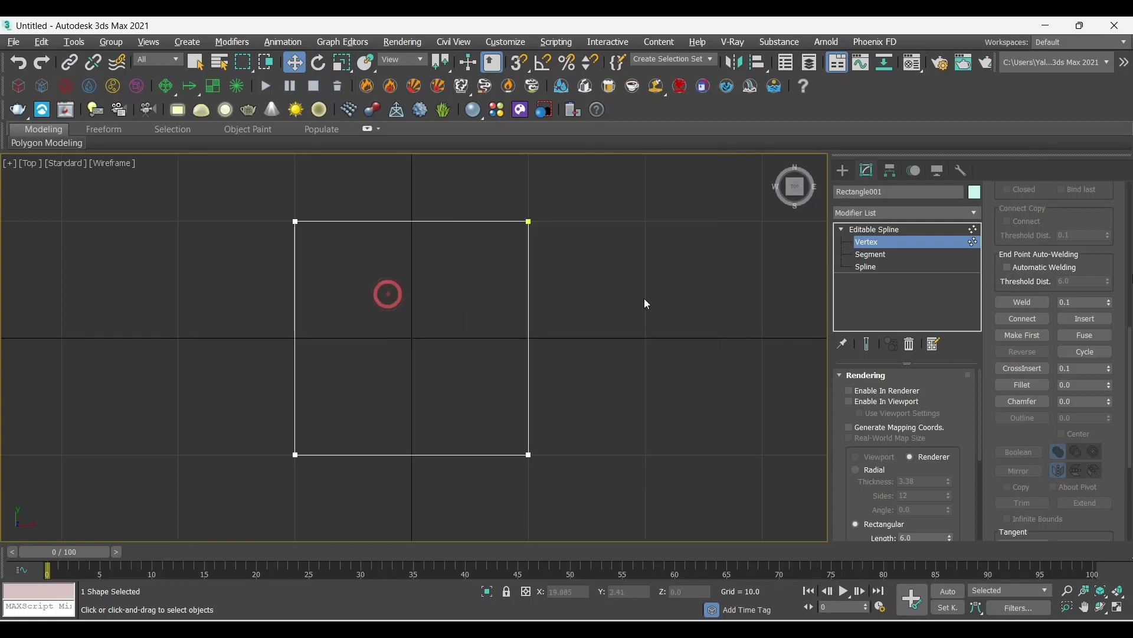
left_click(600, 370)
left_click(571, 325)
Switch to Spline sub-object level and select the square spline.
left_click(867, 266)
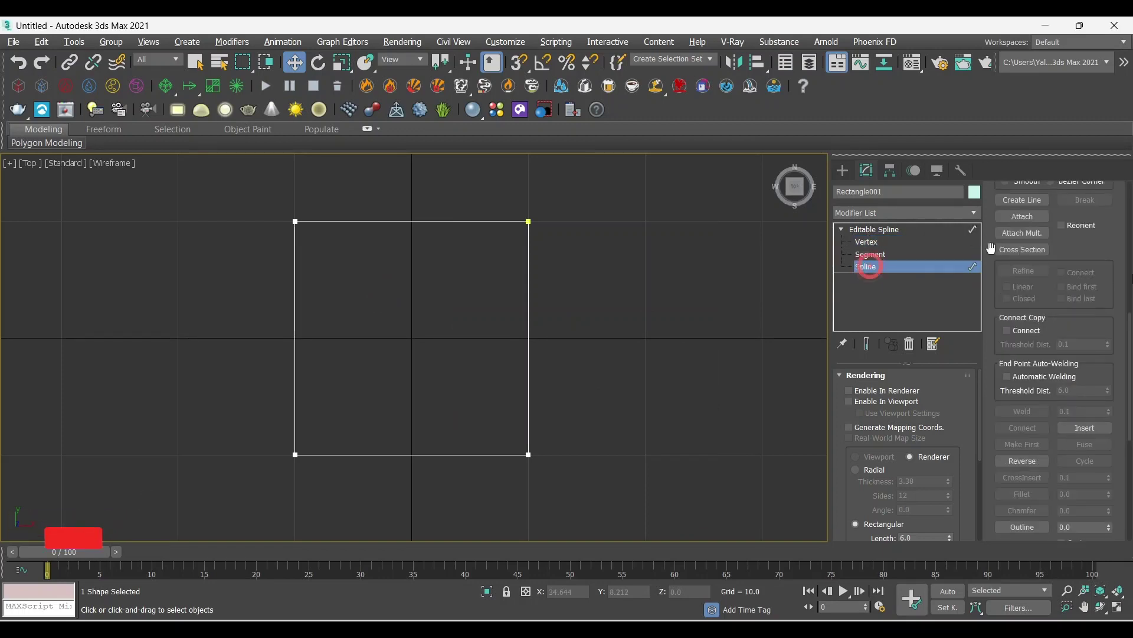
scroll(1022, 293, "up", 2)
scroll(1020, 293, "up", 2)
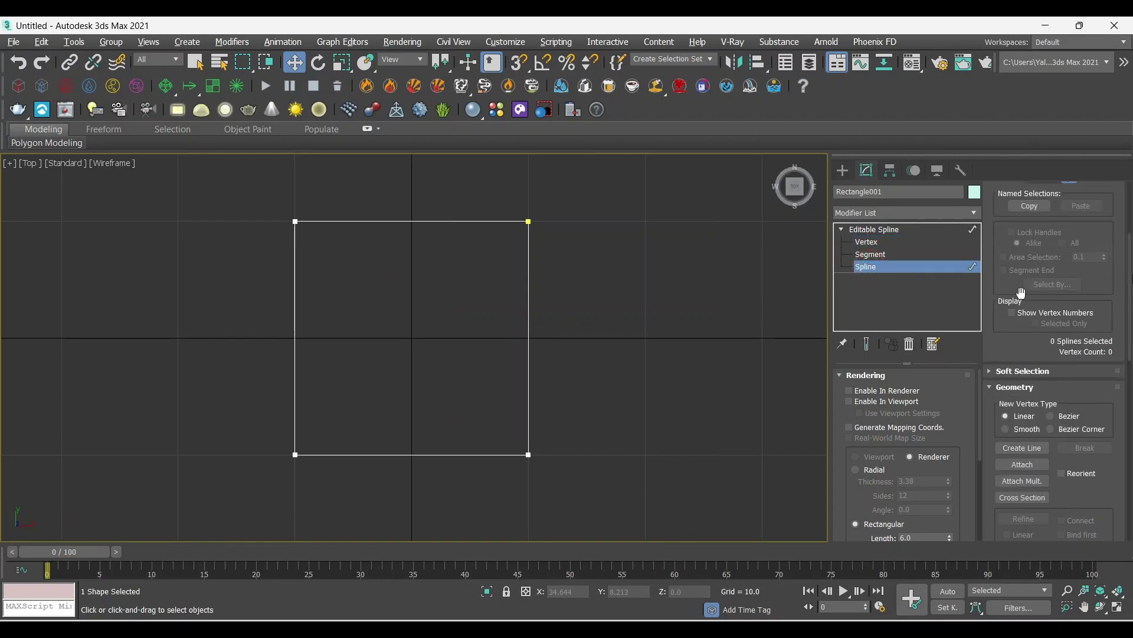
scroll(1029, 256, "up", 2)
scroll(1036, 228, "up", 2)
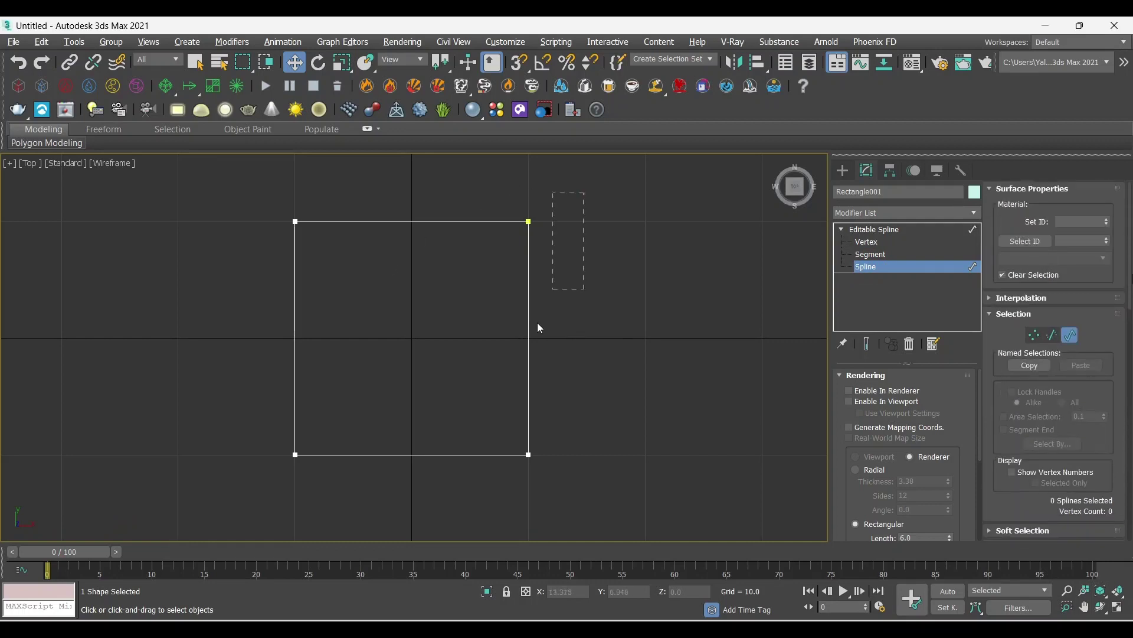
left_click_drag(538, 326, 356, 407)
scroll(1039, 378, "down", 3)
scroll(1056, 389, "down", 2)
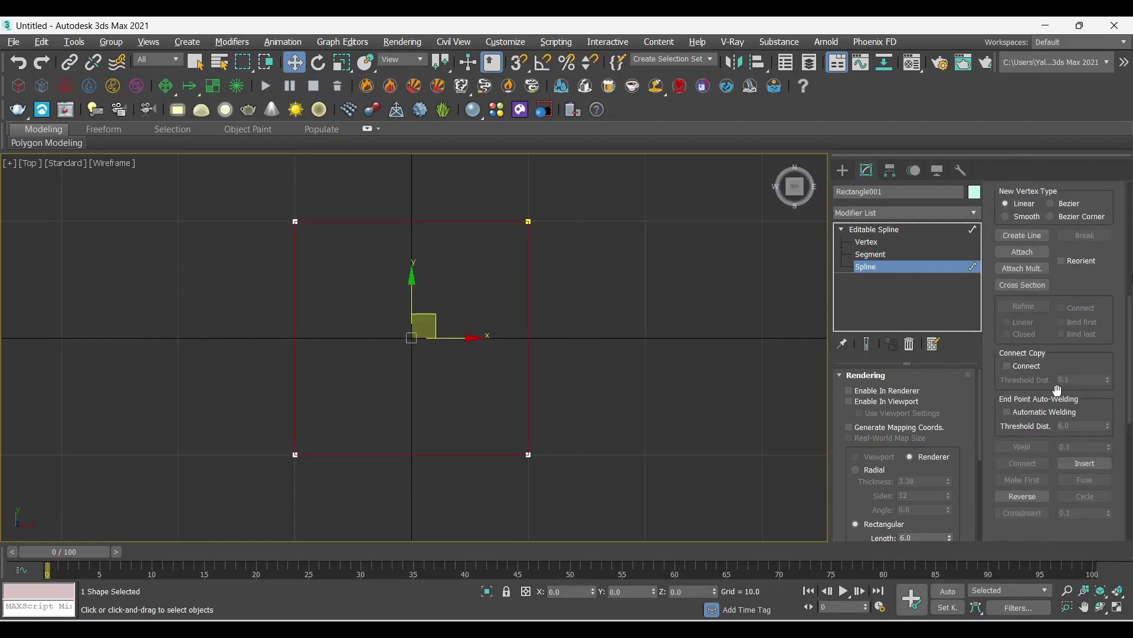
scroll(1057, 390, "down", 3)
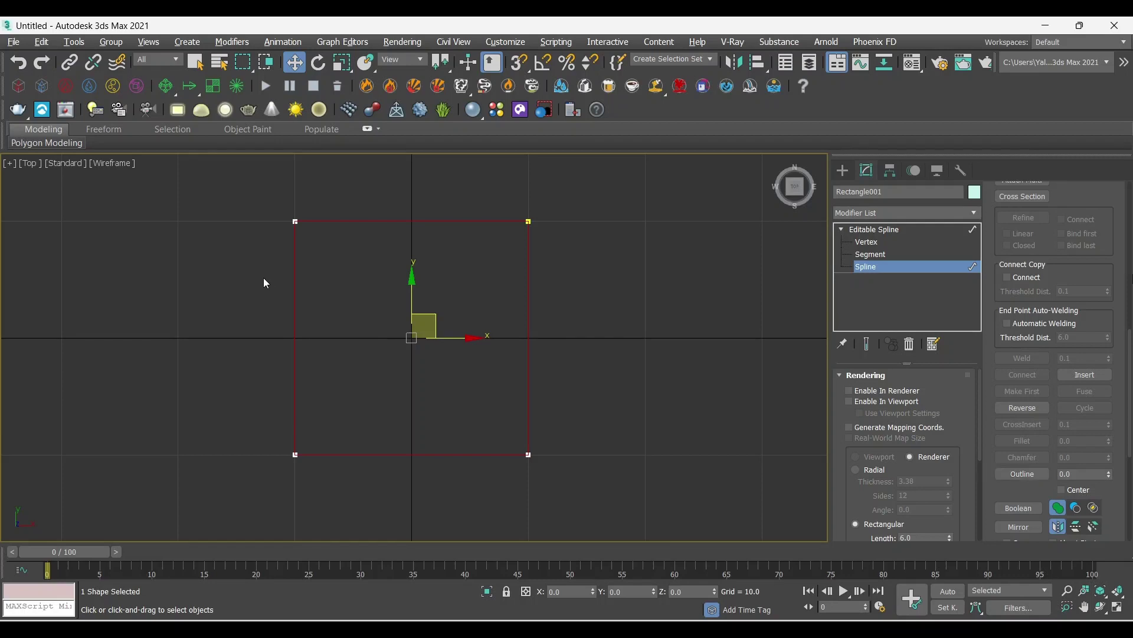
Return to the Editable Spline top level, collapse the stack, and deselect Rectangle001.
left_click(874, 229)
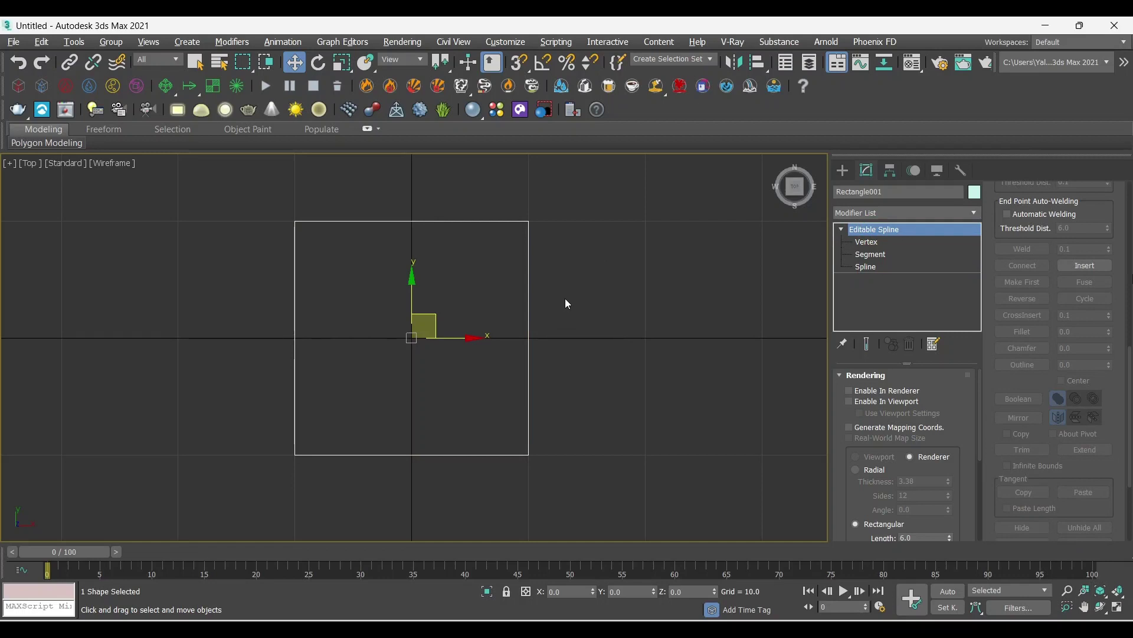
scroll(566, 302, "down", 1)
scroll(568, 303, "down", 2)
scroll(564, 312, "up", 3)
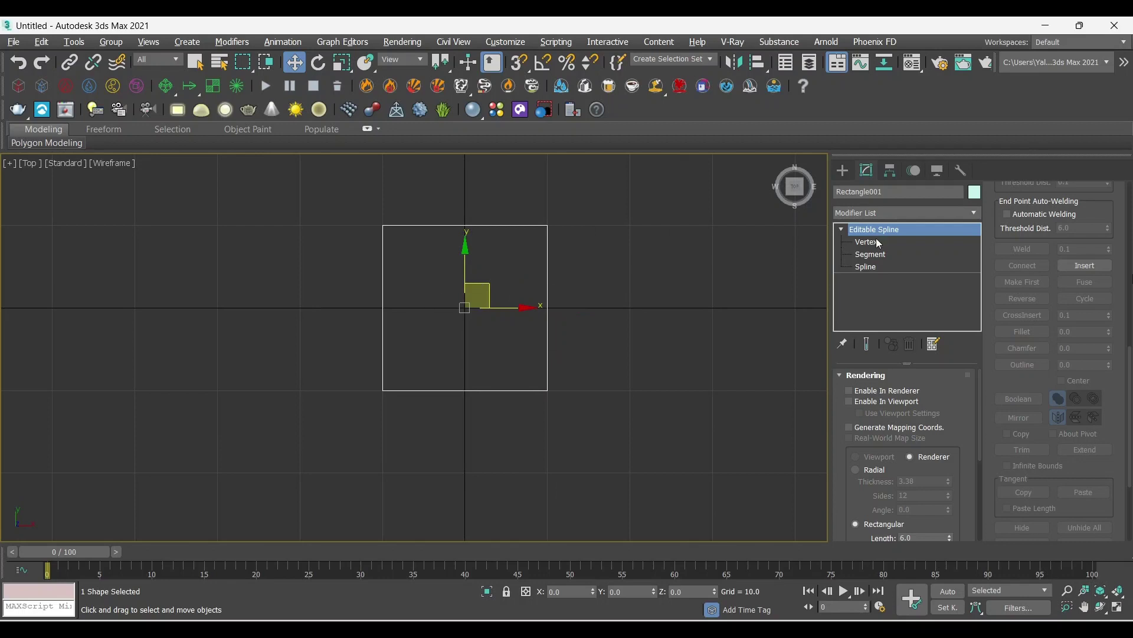
left_click(841, 229)
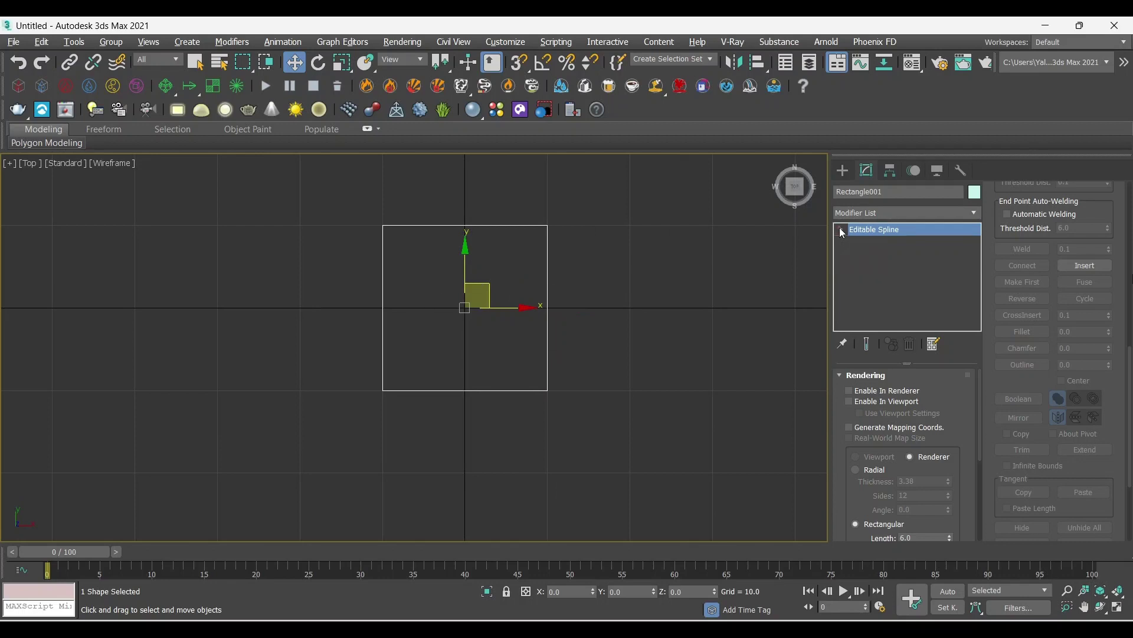
left_click(753, 305)
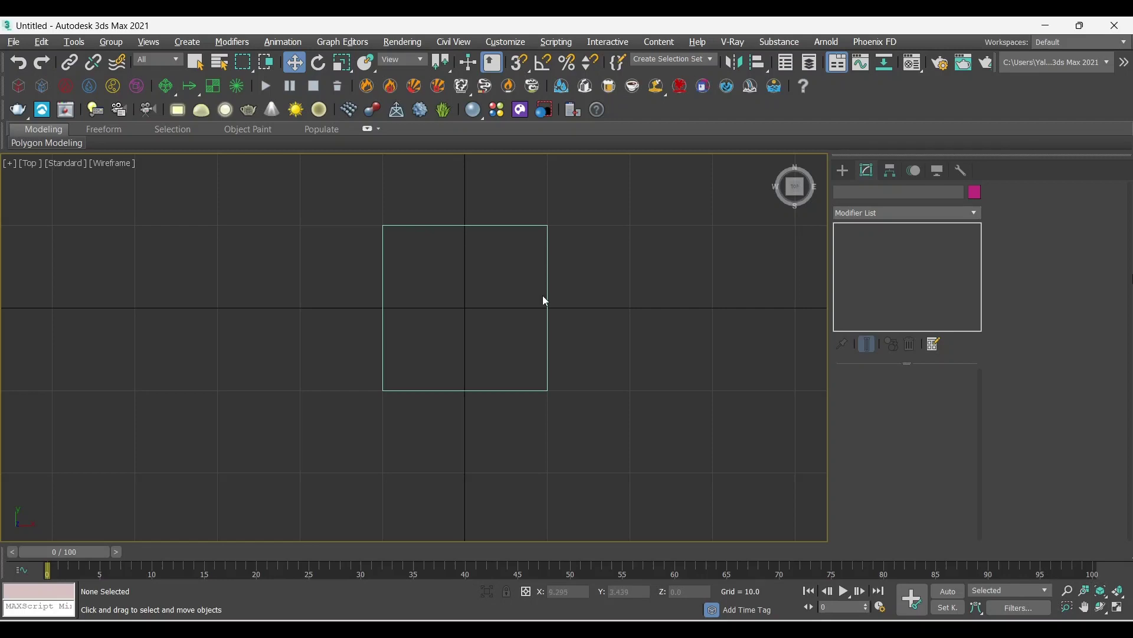
scroll(509, 367, "down", 5)
mouse_move(509, 367)
middle_mouse_down()
mouse_move(706, 326)
mouse_move(569, 359)
middle_mouse_up()
scroll(576, 365, "up", 3)
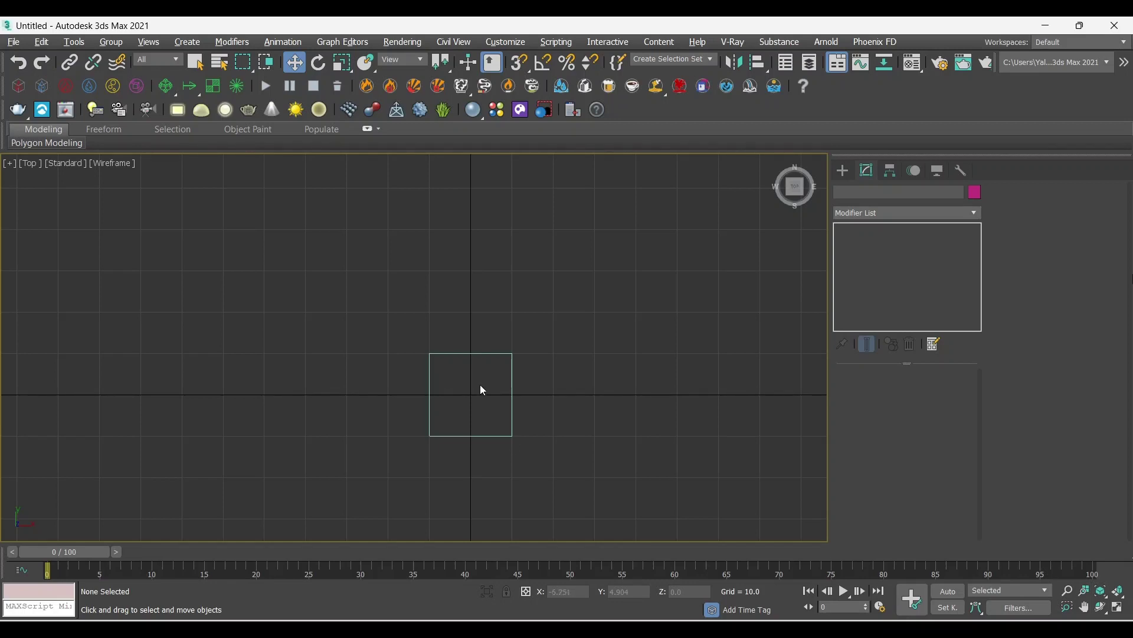
middle_click_drag(481, 388, 420, 445)
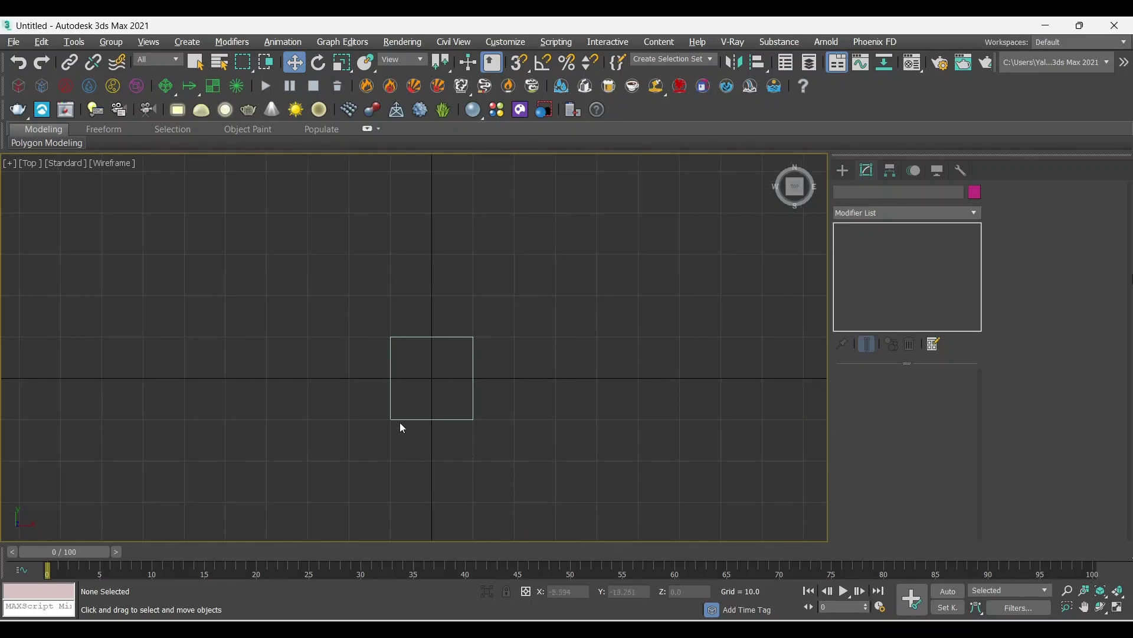
middle_click_drag(411, 368, 413, 365)
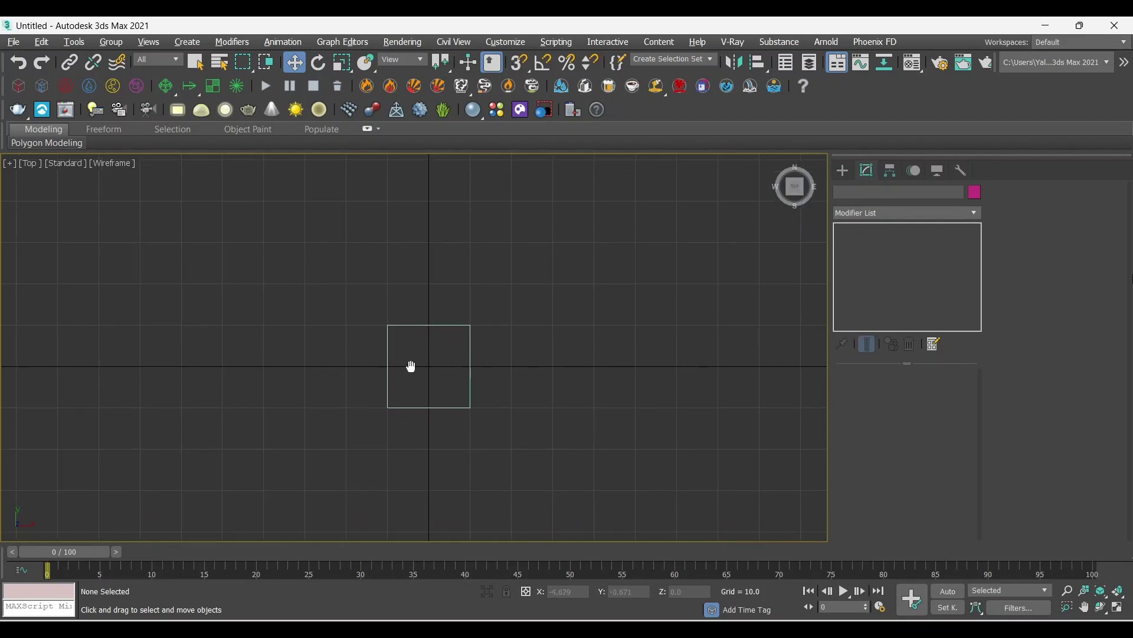
scroll(412, 369, "up", 2)
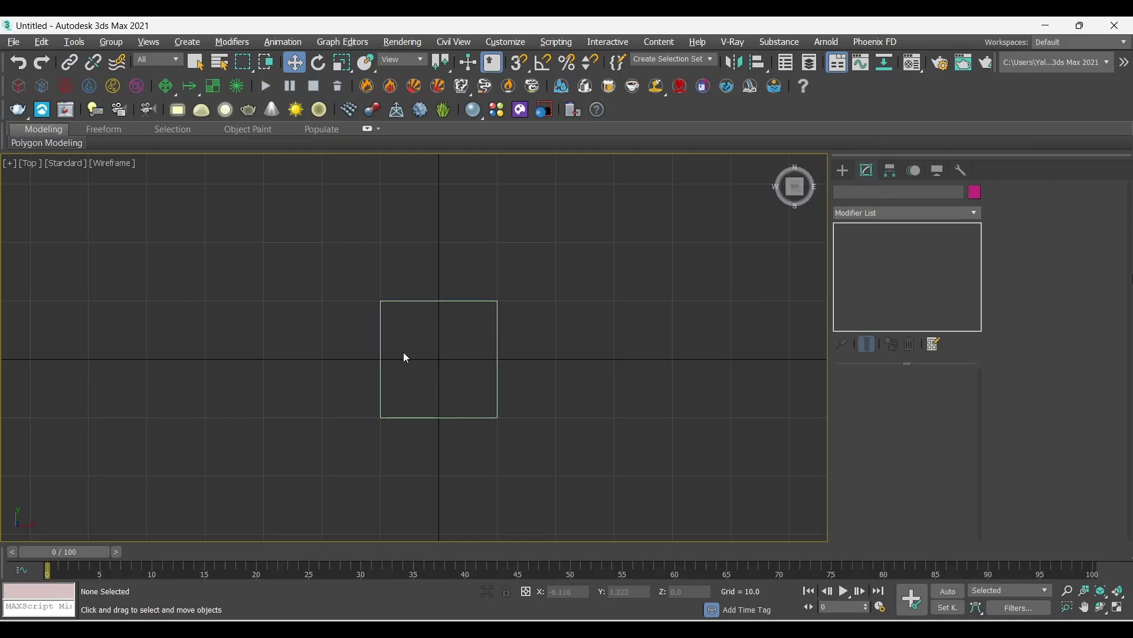
middle_click_drag(399, 360, 387, 355)
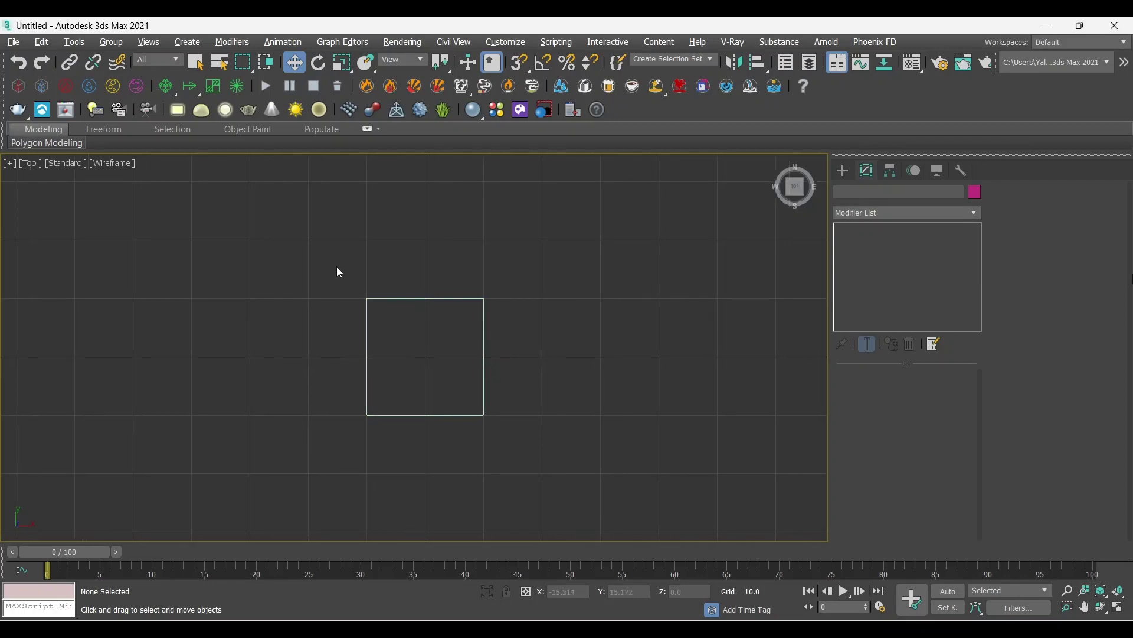
middle_click_drag(462, 395, 465, 365)
scroll(455, 391, "down", 2)
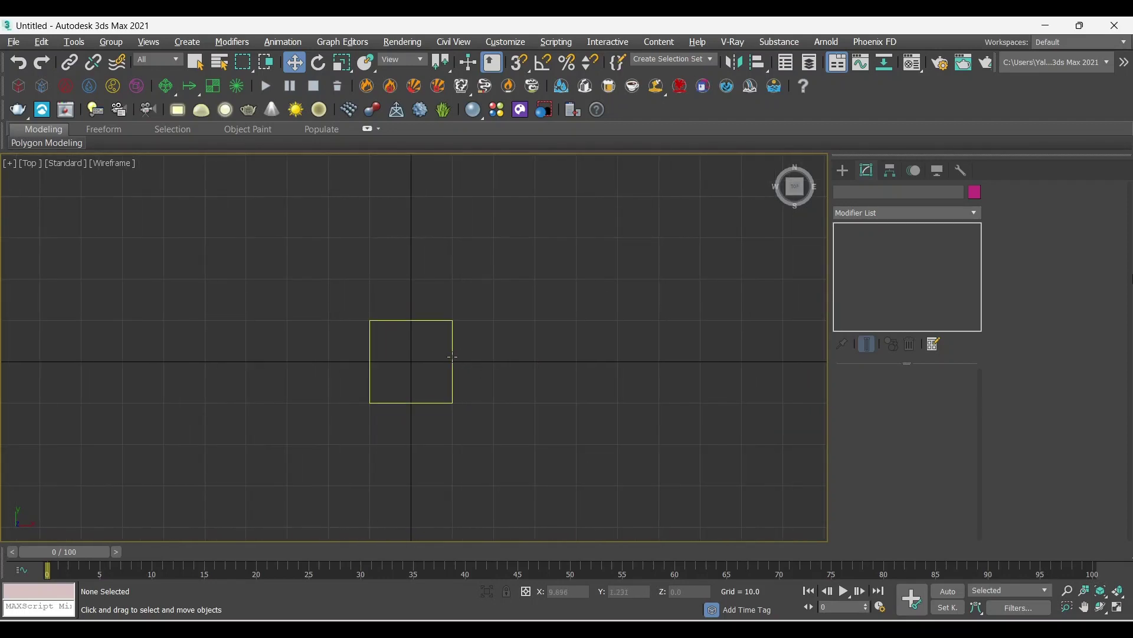
Set Home Grid spacing to 1.0 and Dynamic Update to All Viewports.
right_click(512, 69)
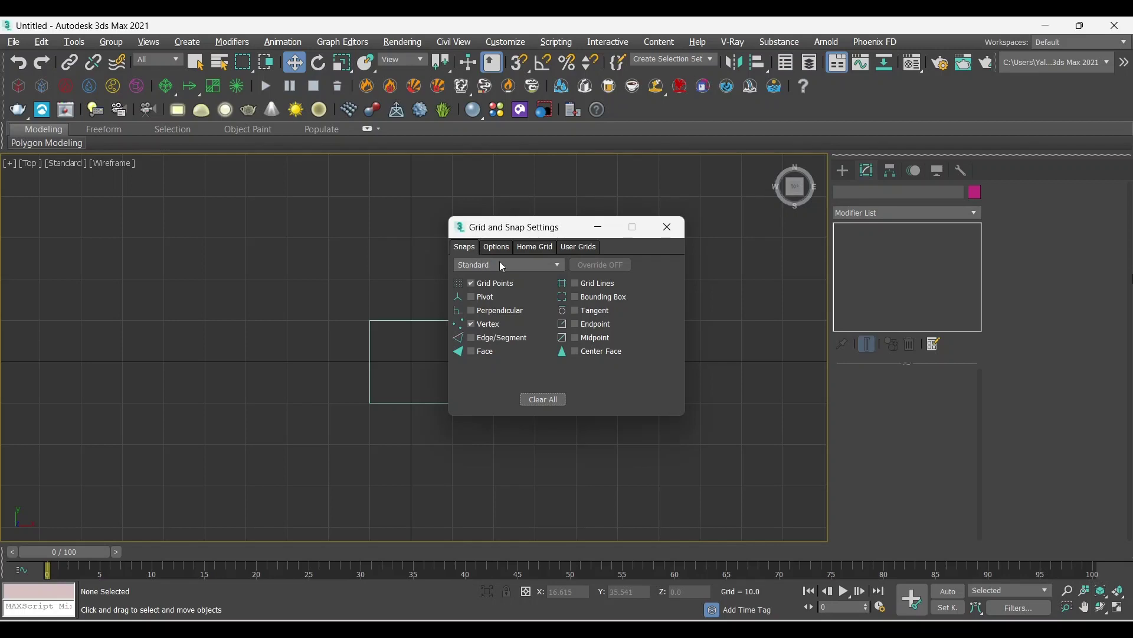
left_click(534, 248)
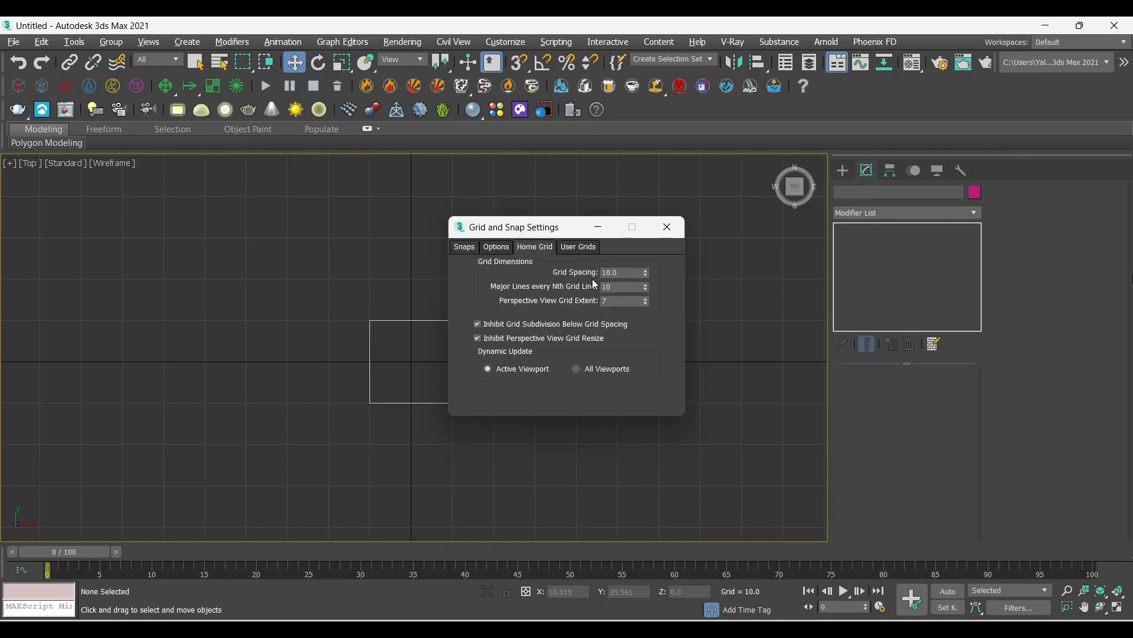
left_click_drag(573, 226, 716, 236)
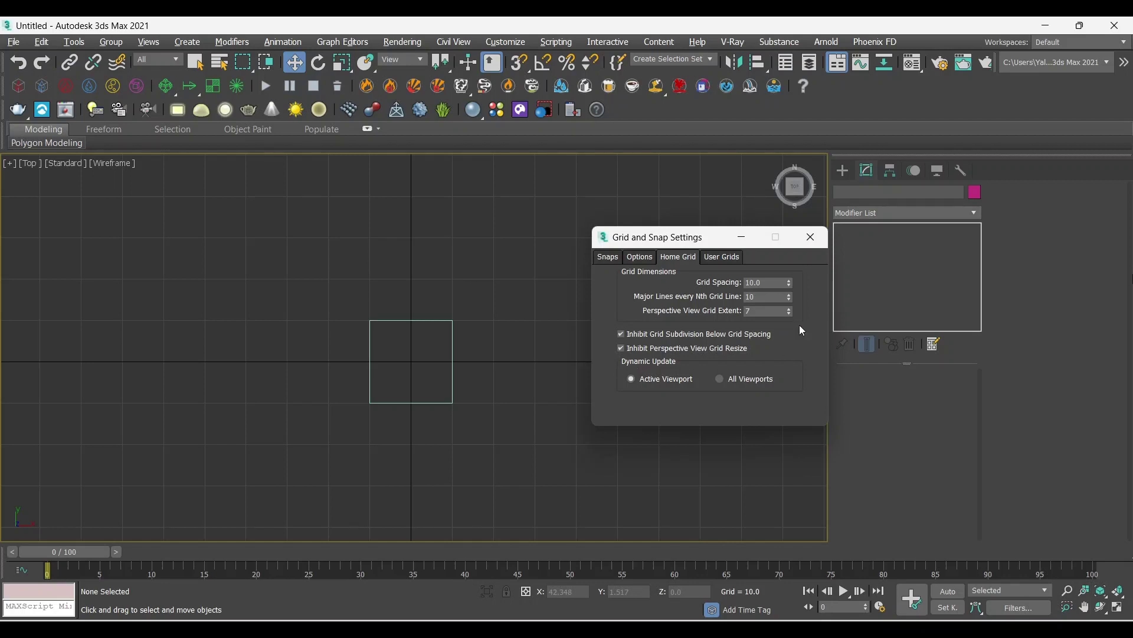
left_click(766, 279)
double_click(765, 278)
type("1")
key("Return")
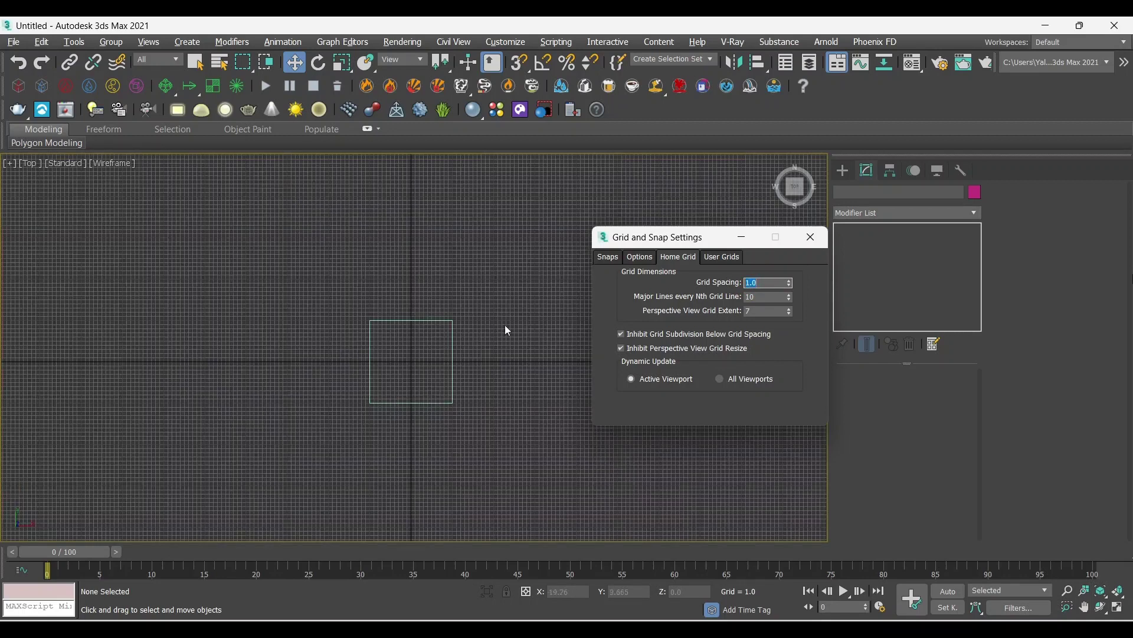
scroll(506, 321, "down", 2)
key("alt+w")
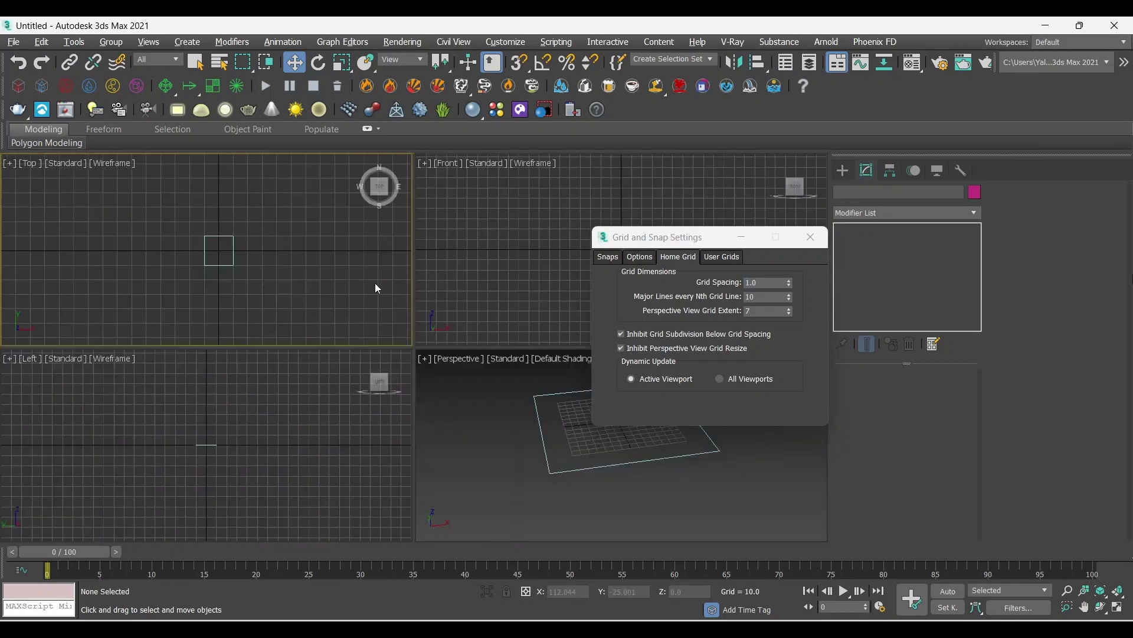
left_click(724, 378)
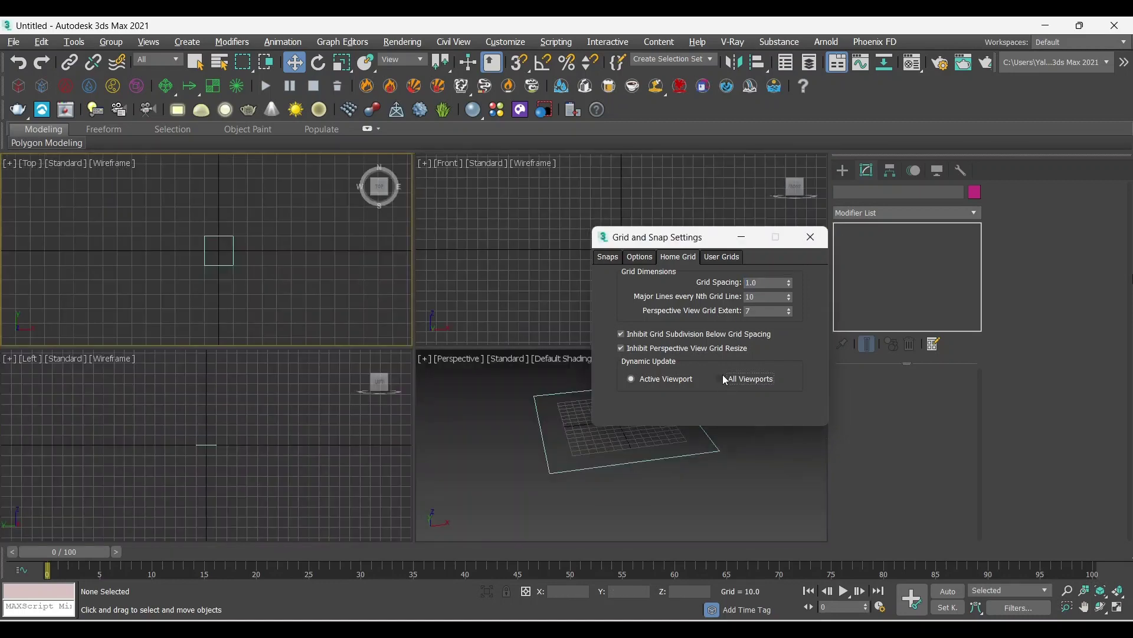
Close Grid and Snap Settings and zoom the Top view in on the rectangle.
left_click(810, 237)
scroll(222, 253, "up", 2)
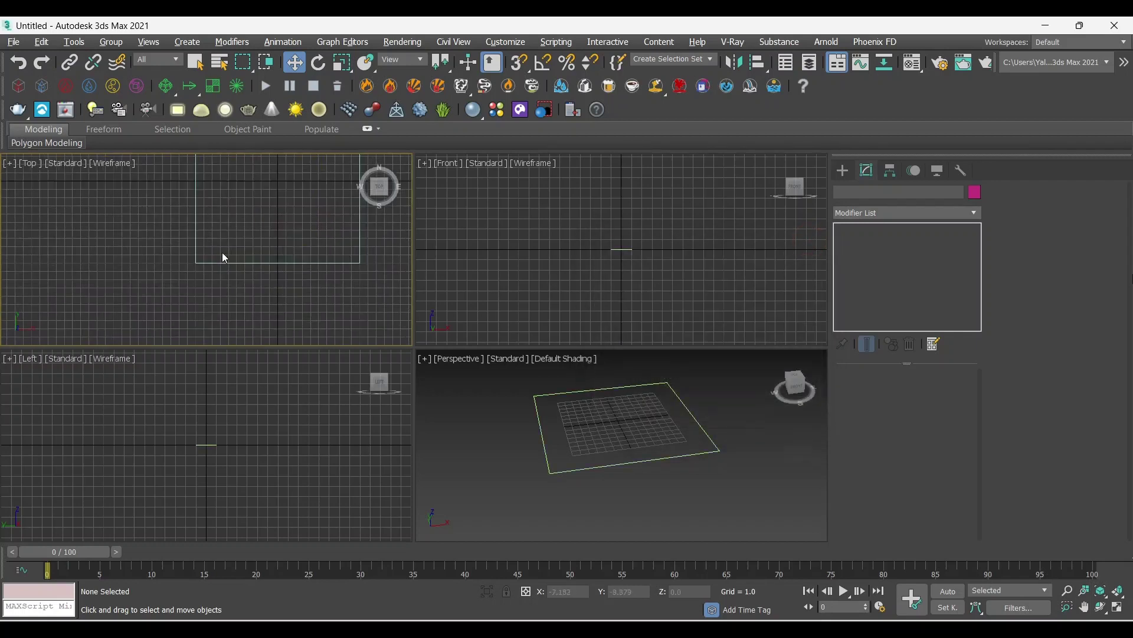
scroll(236, 235, "up", 2)
scroll(236, 229, "down", 4)
scroll(270, 223, "up", 2)
scroll(289, 239, "up", 2)
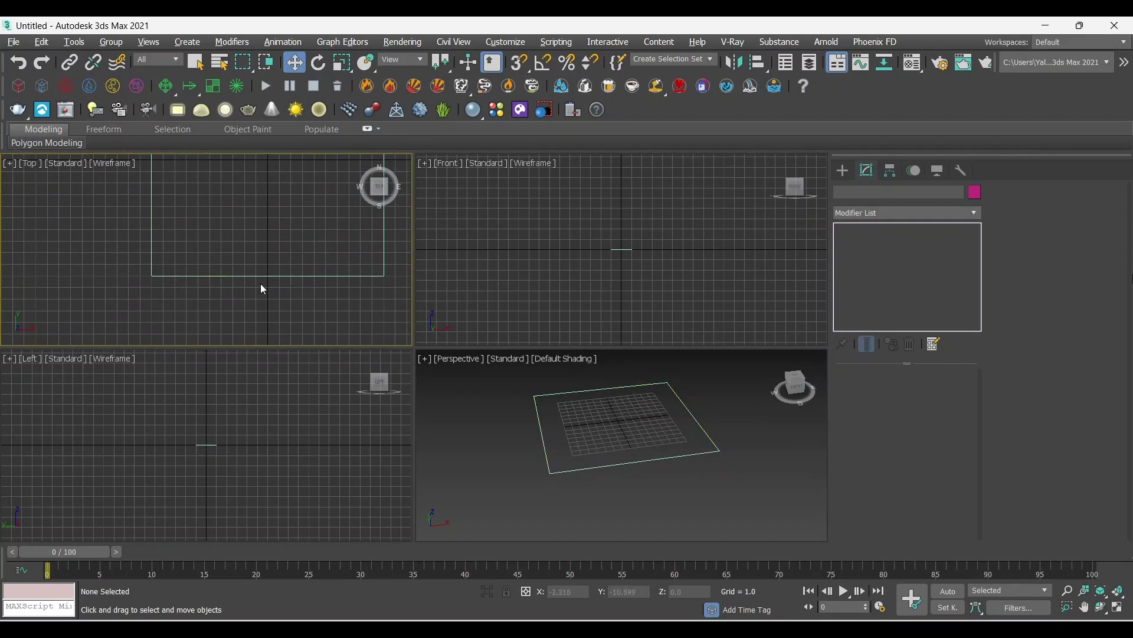
scroll(235, 464, "up", 2)
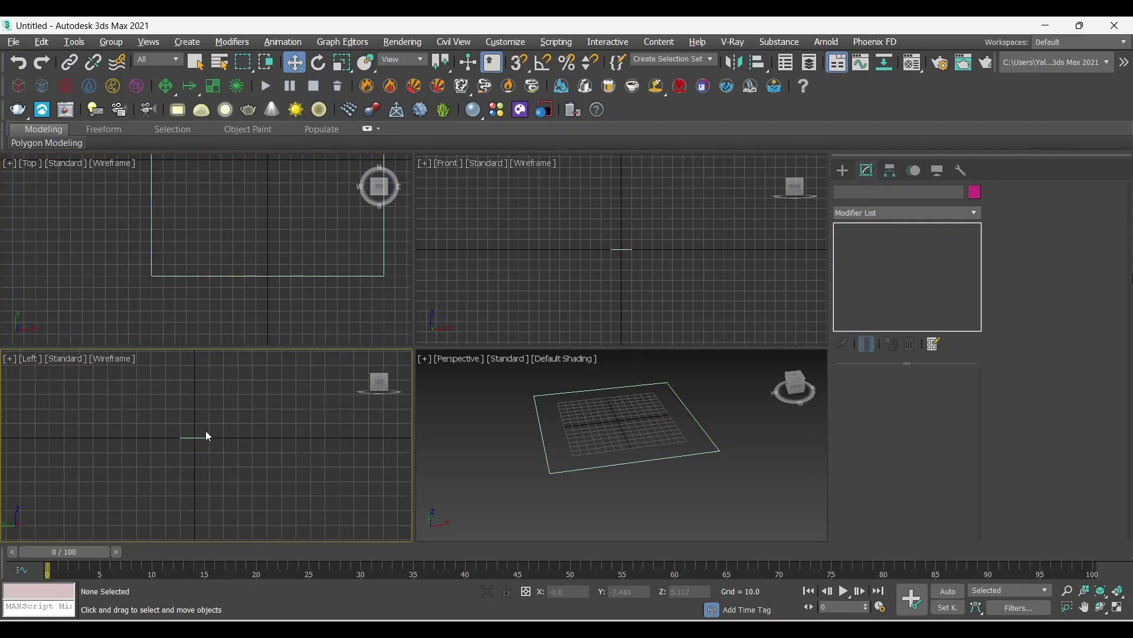
scroll(206, 436, "up", 3)
scroll(208, 472, "up", 3)
scroll(614, 431, "up", 3)
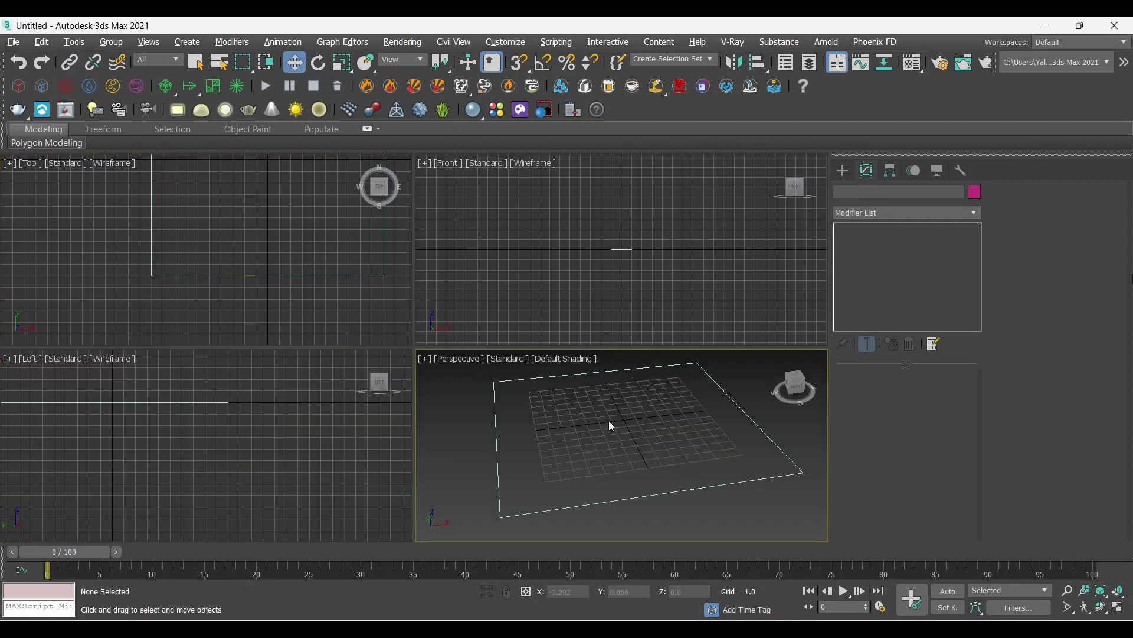
scroll(611, 423, "up", 4)
scroll(614, 242, "up", 1)
scroll(618, 265, "up", 2)
scroll(631, 289, "up", 1)
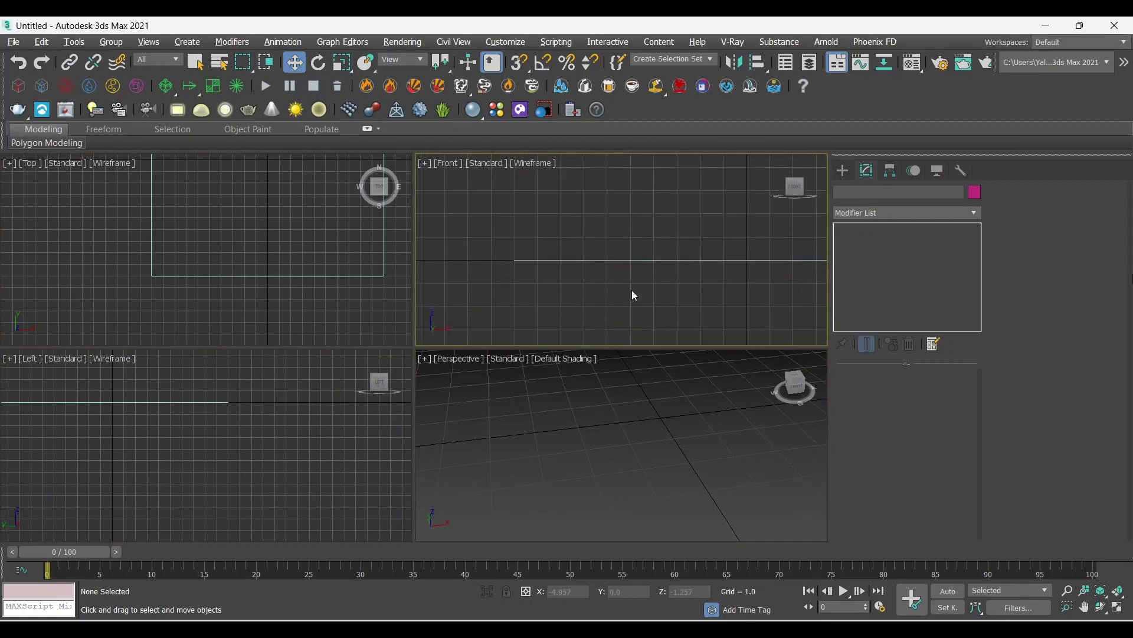
scroll(213, 248, "down", 1)
scroll(234, 226, "down", 4)
scroll(247, 253, "up", 3)
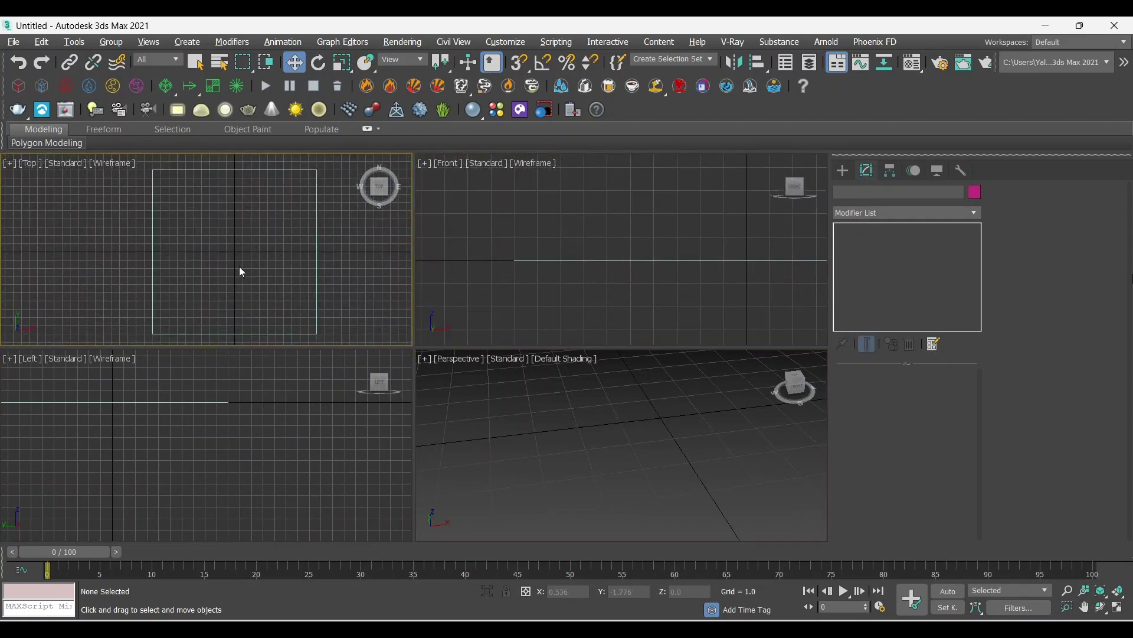
middle_click_drag(239, 271, 251, 271)
Maximize the Top viewport, marquee-select Rectangle001, and centre it in view.
key("alt+w")
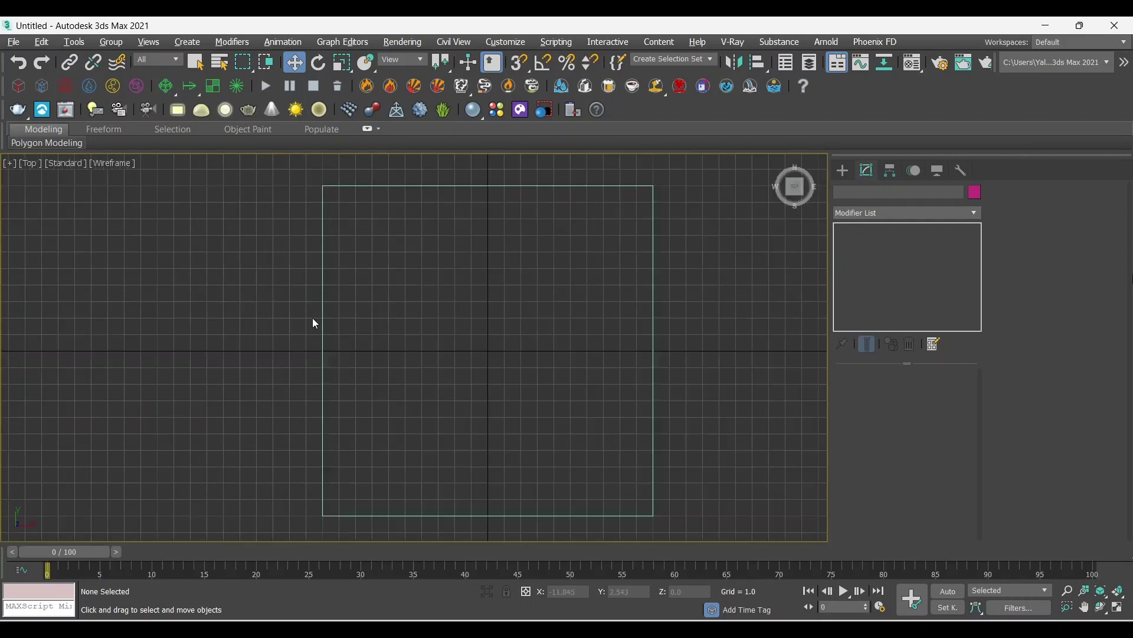
middle_click_drag(503, 352, 480, 336)
left_click_drag(725, 337, 562, 402)
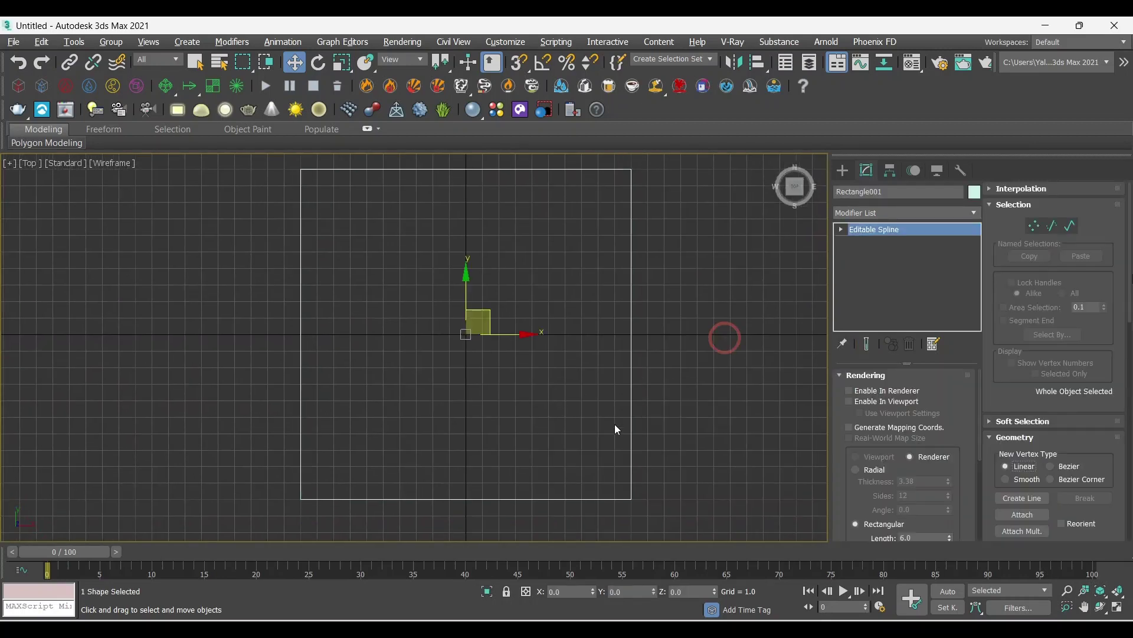
middle_click_drag(614, 424, 513, 406)
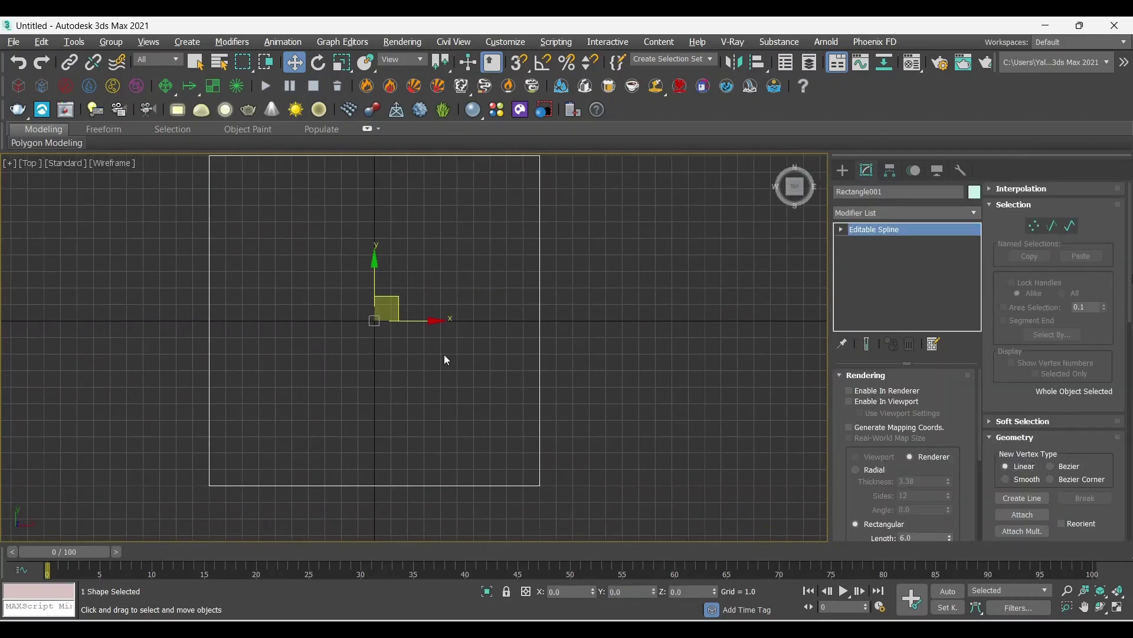
mouse_move(446, 356)
middle_mouse_down()
mouse_move(433, 361)
mouse_move(464, 378)
middle_mouse_up()
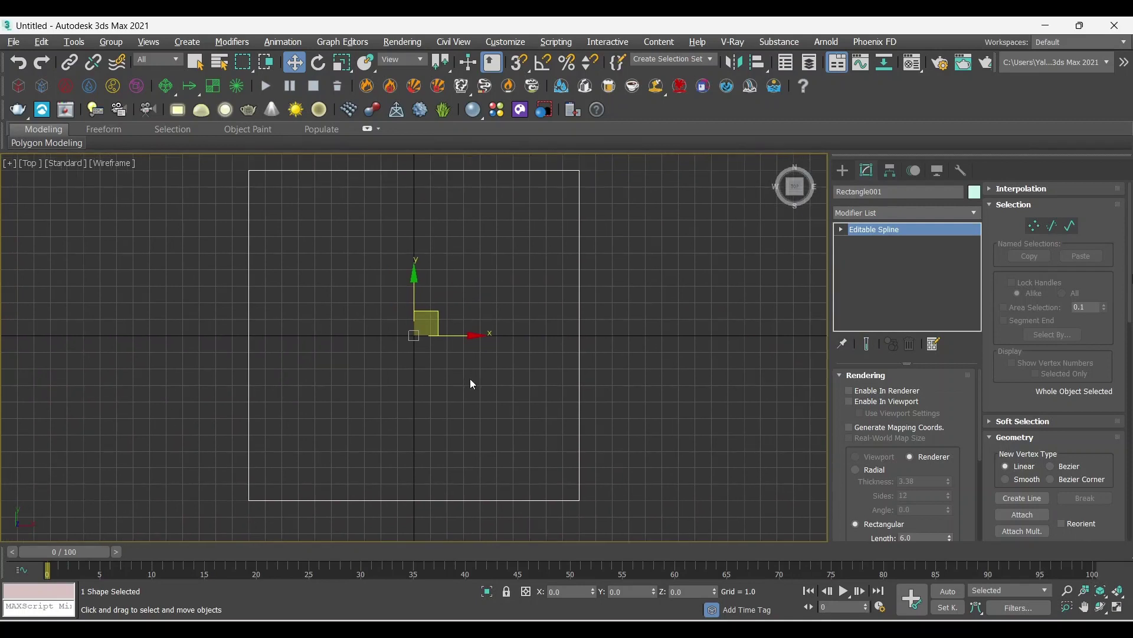
middle_click_drag(443, 467, 430, 457)
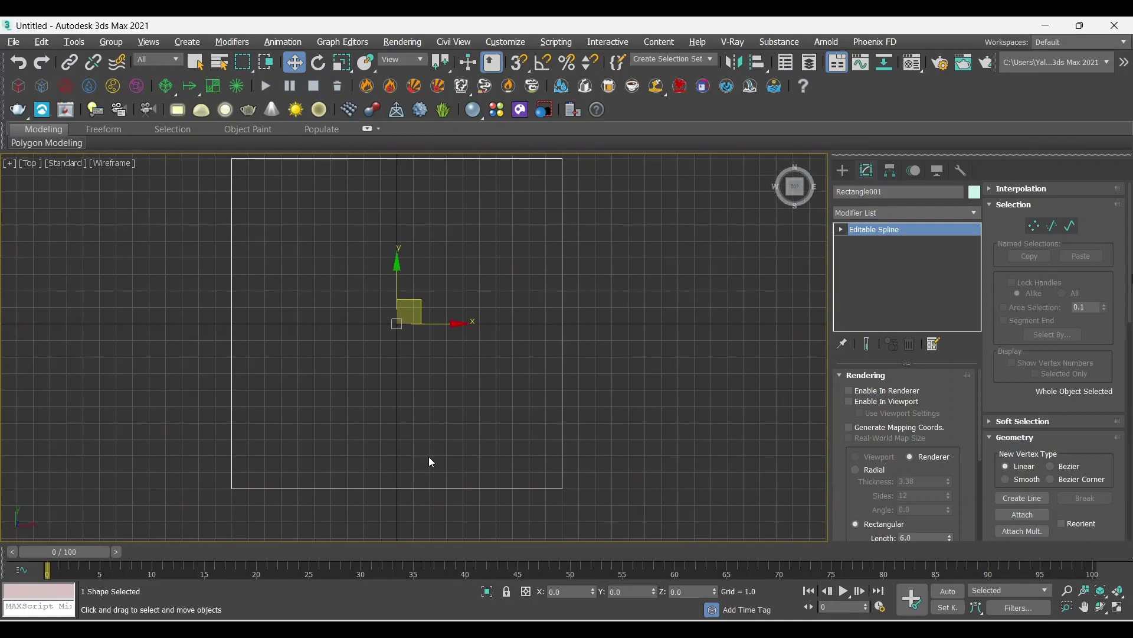
Switch Rectangle001 to Vertex sub-object level with grid snapping enabled.
right_click(655, 276)
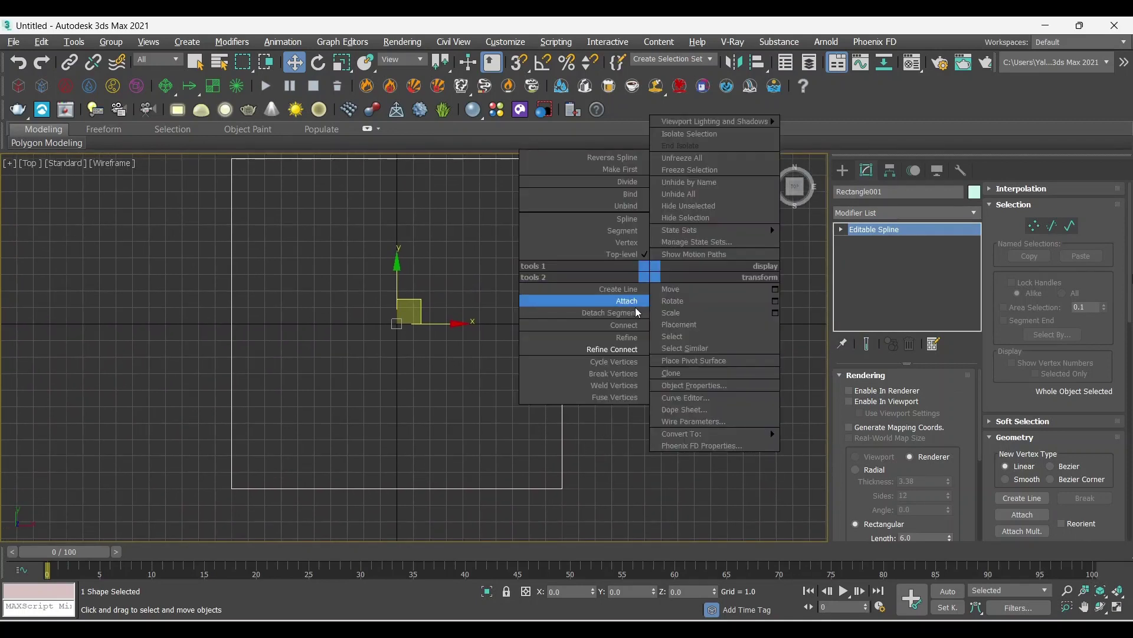
left_click(621, 336)
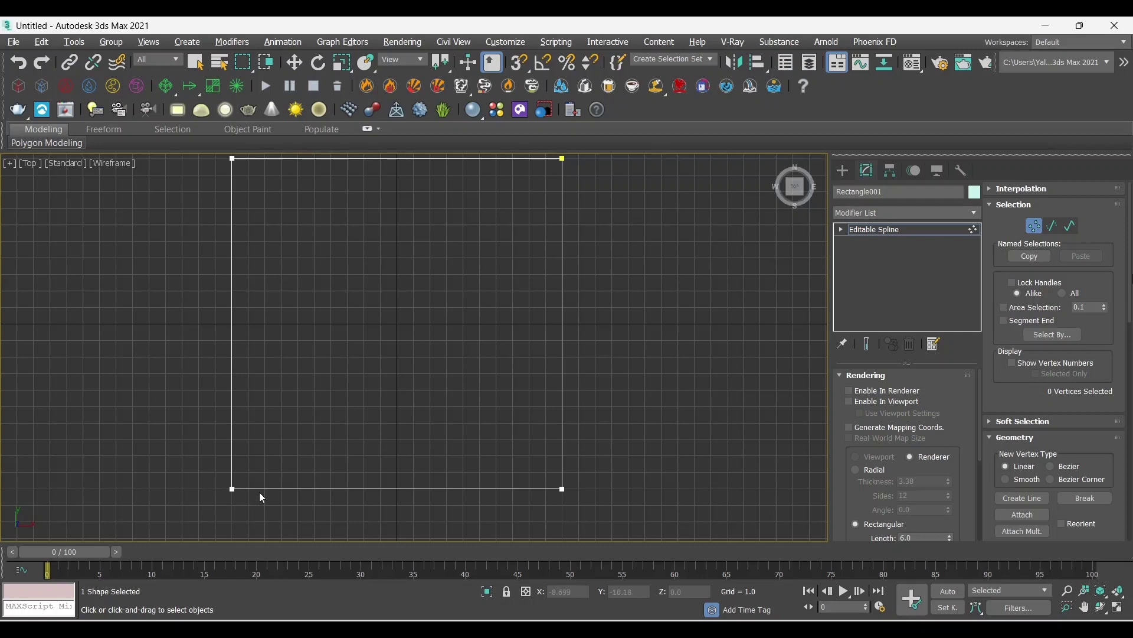
scroll(465, 435, "up", 2)
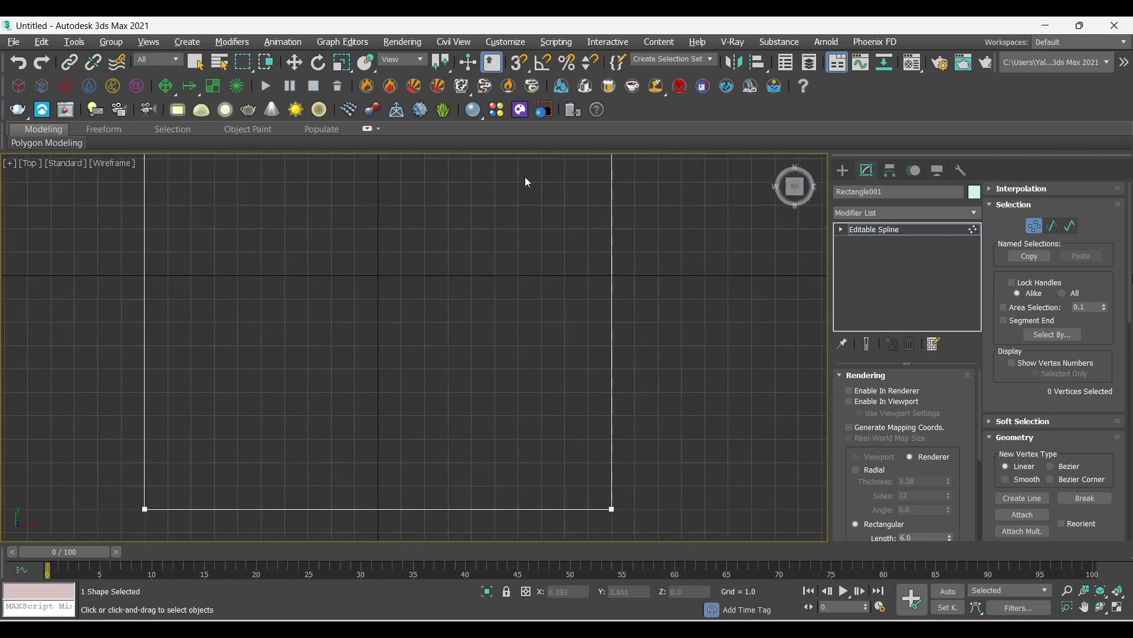
left_click(519, 63)
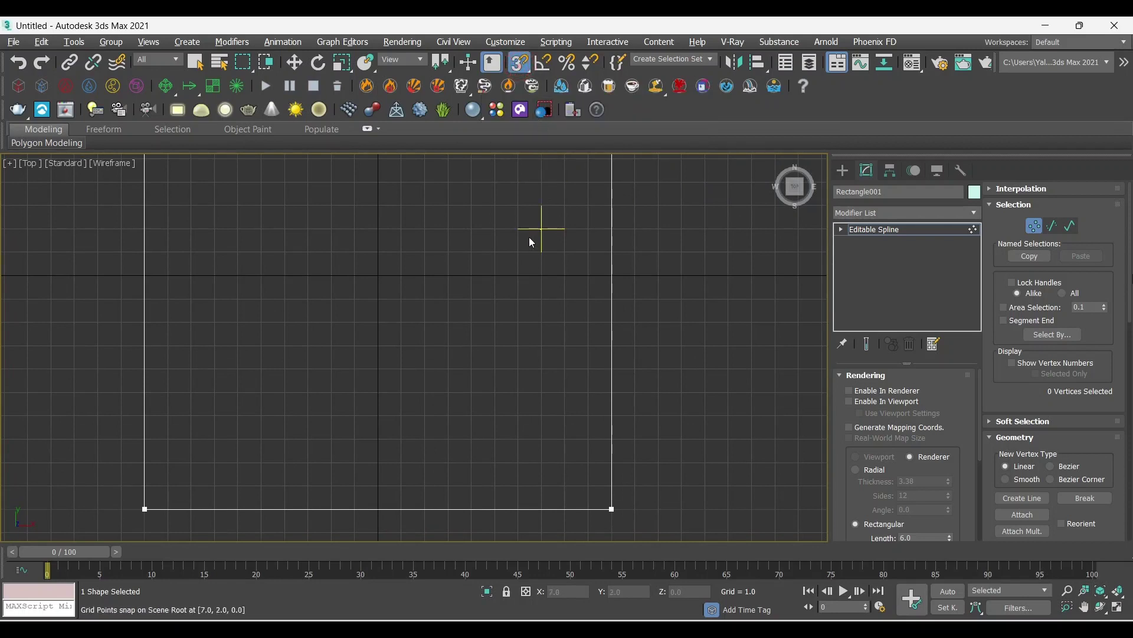
key("s")
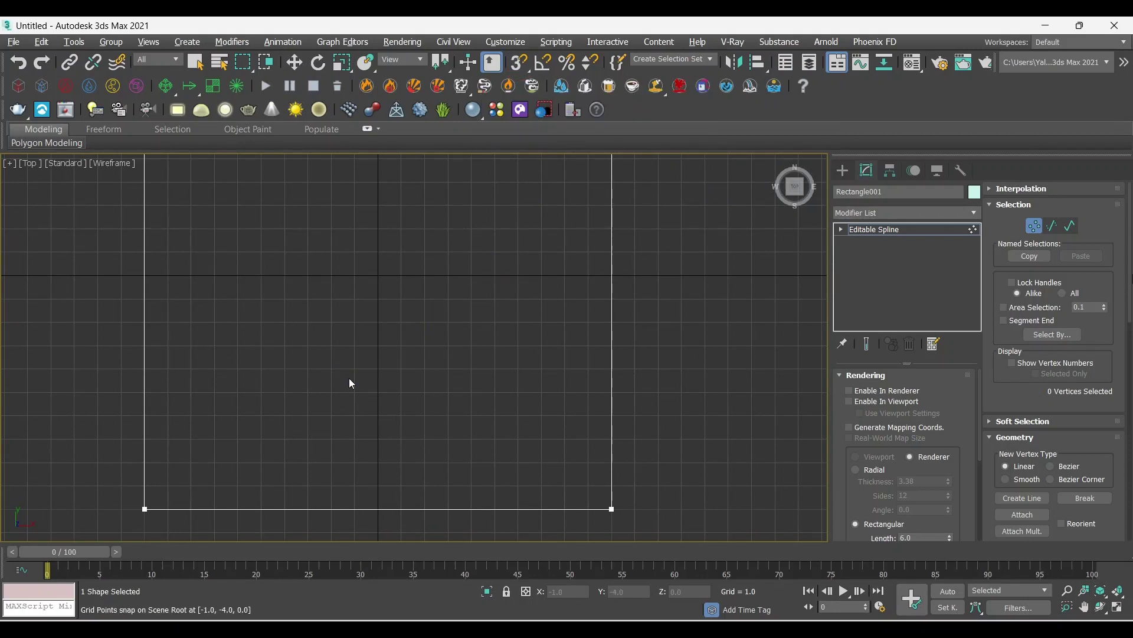
key("s")
middle_click_drag(289, 405, 413, 348)
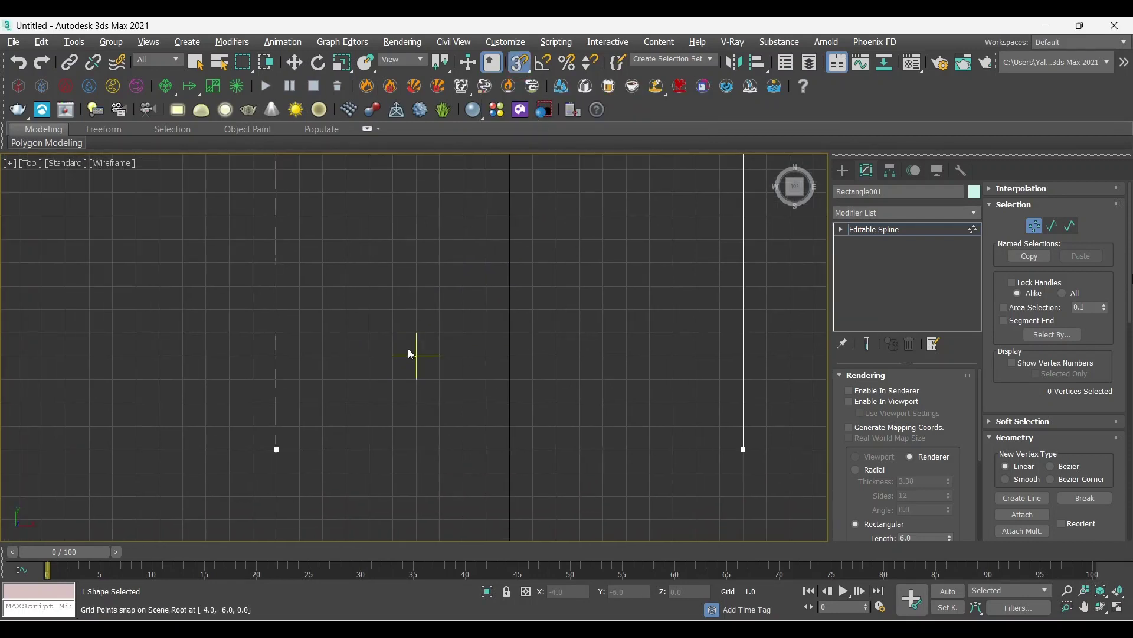
Refine grid-snapped vertices along the rectangle's bottom edge.
left_click(299, 449)
left_click(369, 449)
middle_click_drag(532, 490, 411, 488)
scroll(420, 488, "up", 3)
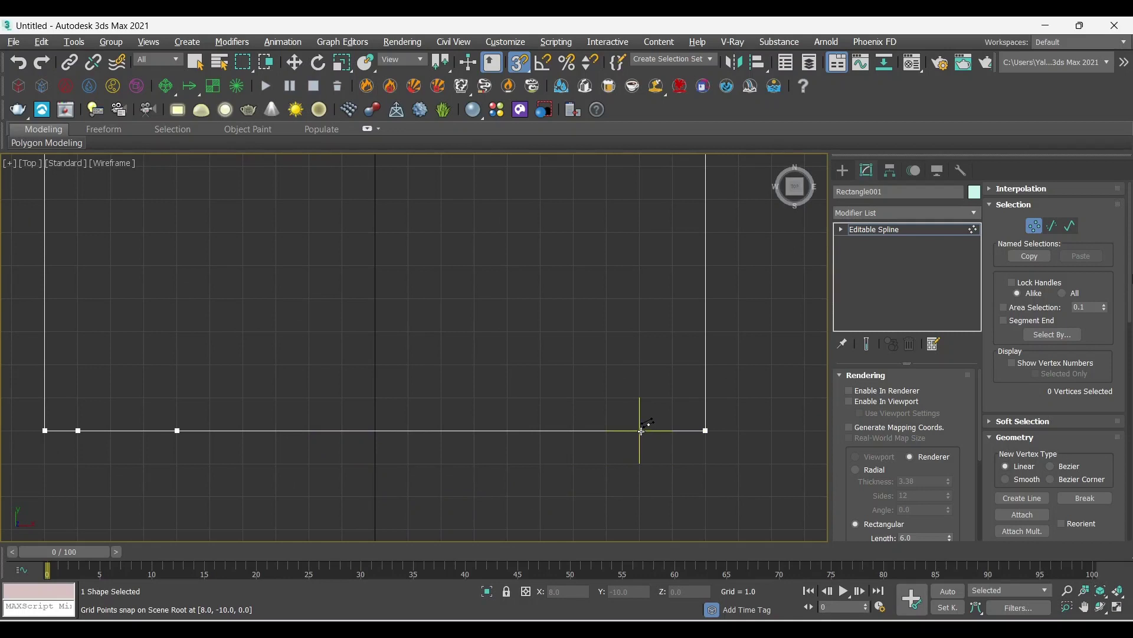
left_click(640, 429)
right_click(440, 431)
right_click(500, 440)
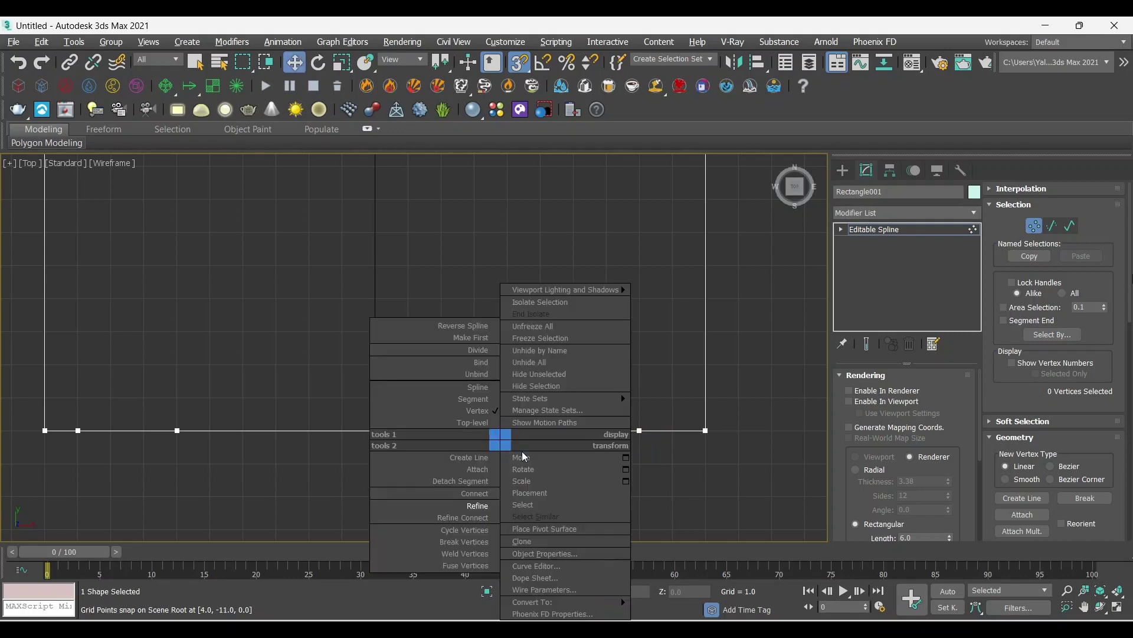
left_click(264, 462)
Refine two grid-snapped vertices into the rectangle's top edge.
scroll(266, 463, "down", 4)
middle_click_drag(320, 462, 433, 460)
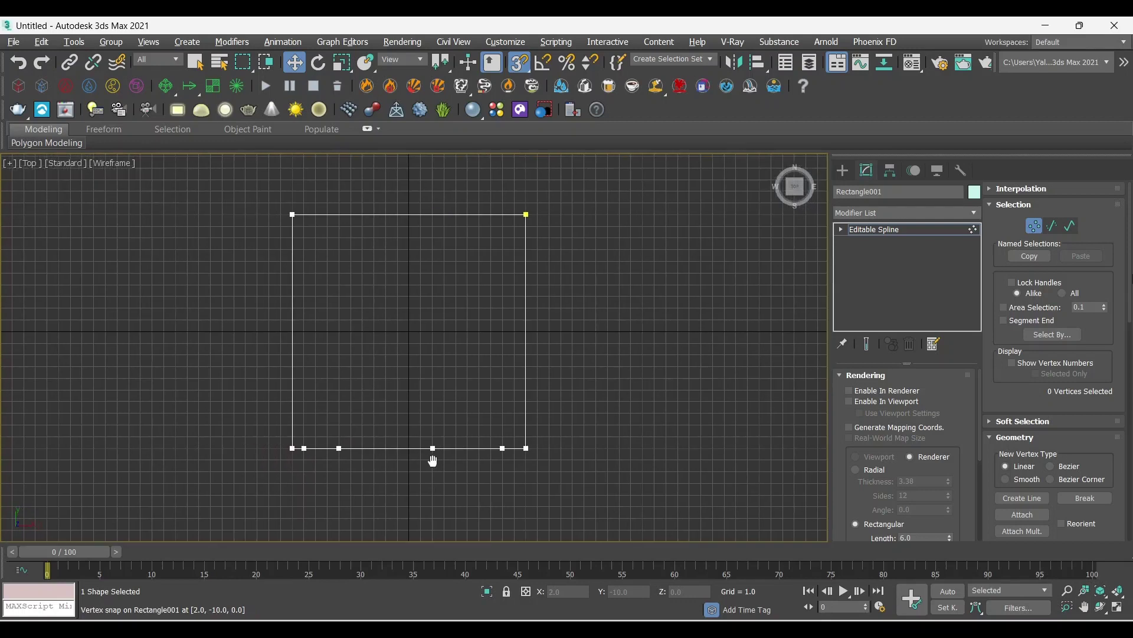
middle_click_drag(412, 248, 425, 317)
scroll(425, 316, "up", 3)
right_click(434, 326)
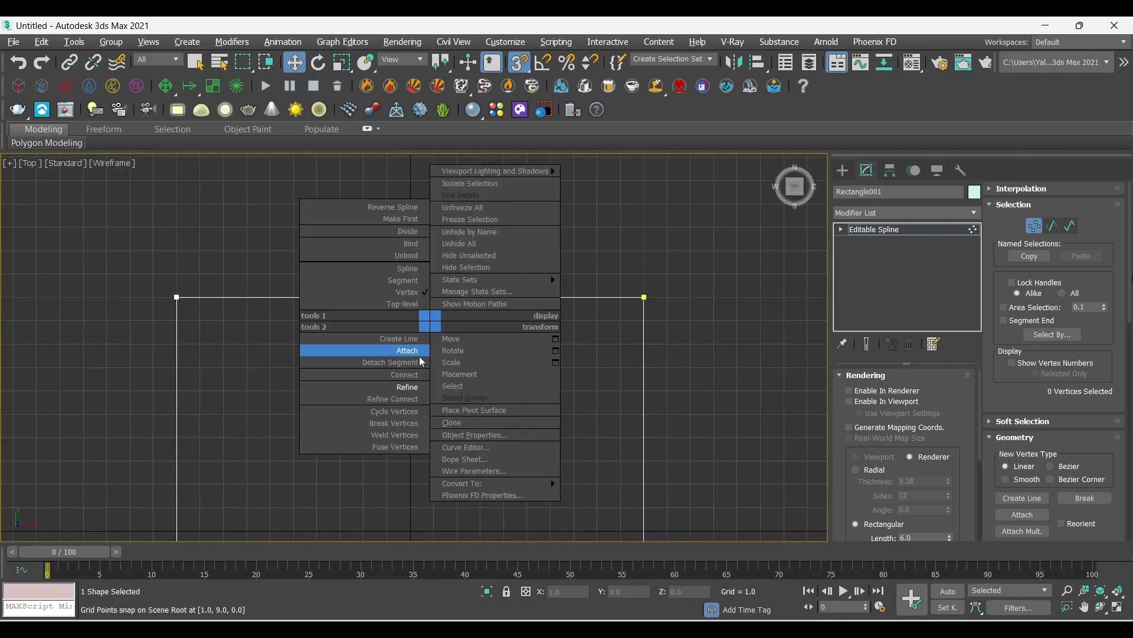
left_click(408, 387)
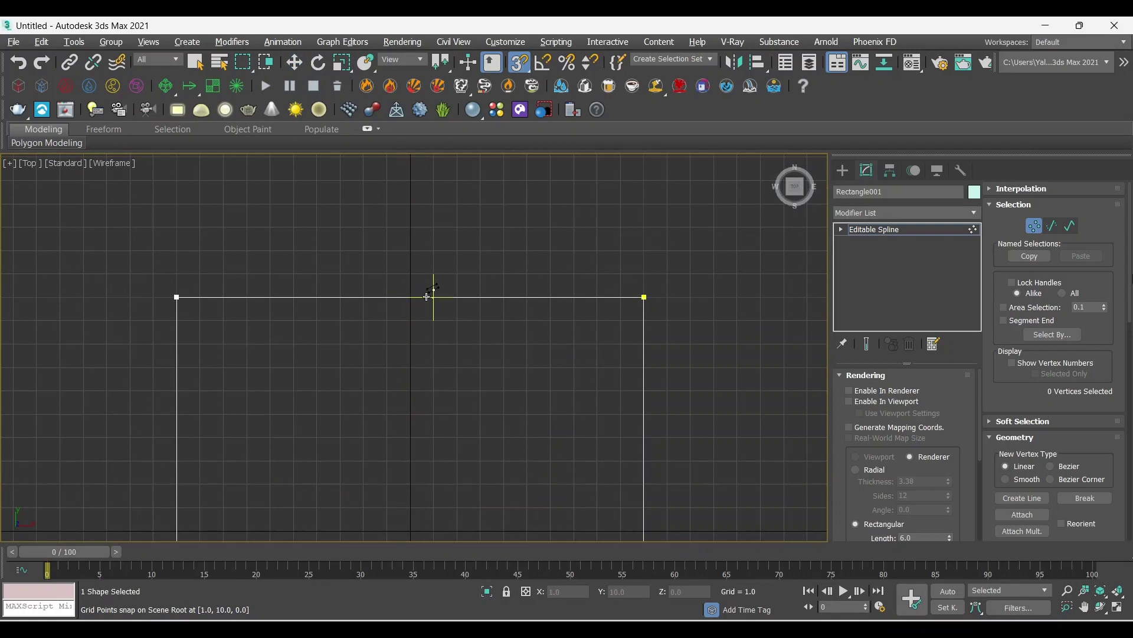
left_click(479, 297)
left_click(338, 297)
right_click(391, 355)
scroll(391, 355, "down", 3)
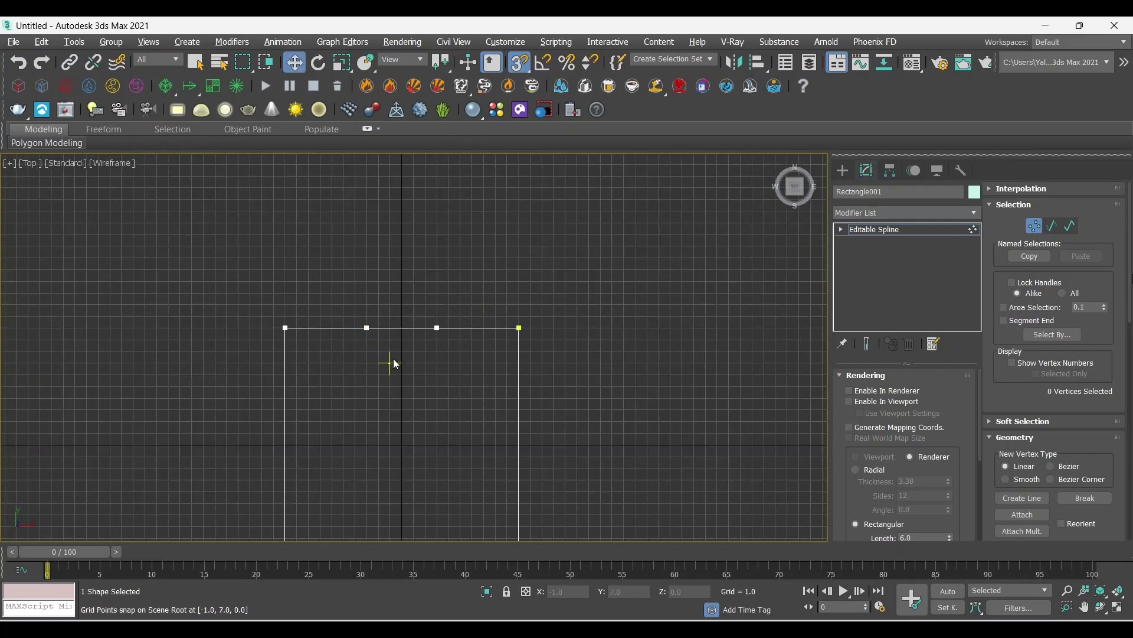
middle_click_drag(391, 357, 479, 284)
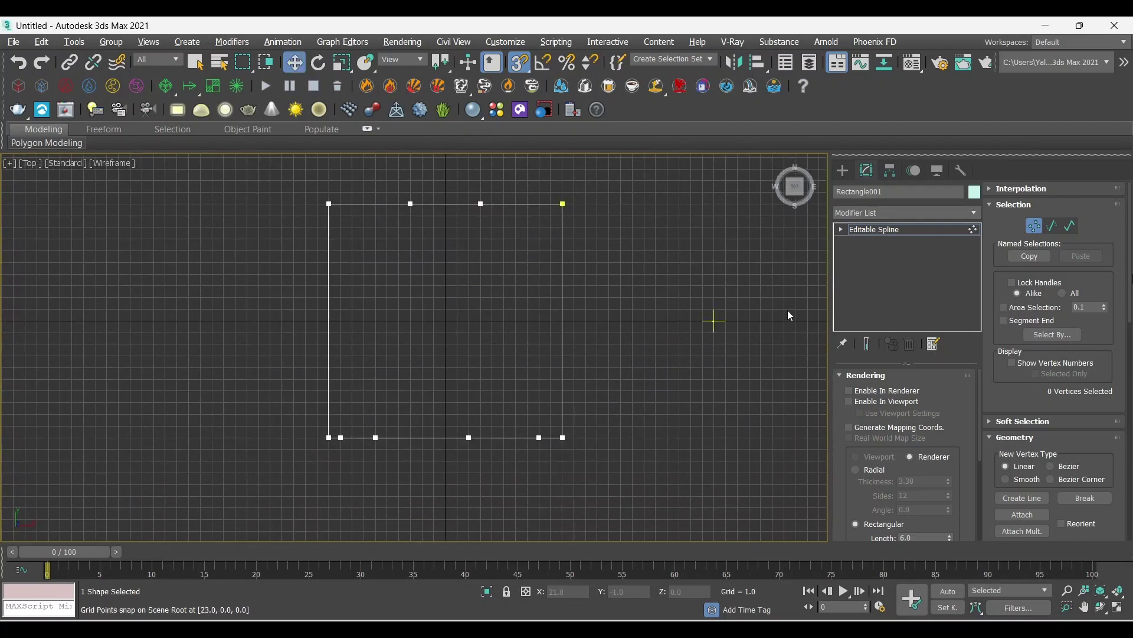
Delete the two bottom door-gap segments and the middle top segment.
left_click(1054, 226)
middle_click_drag(567, 363, 582, 380)
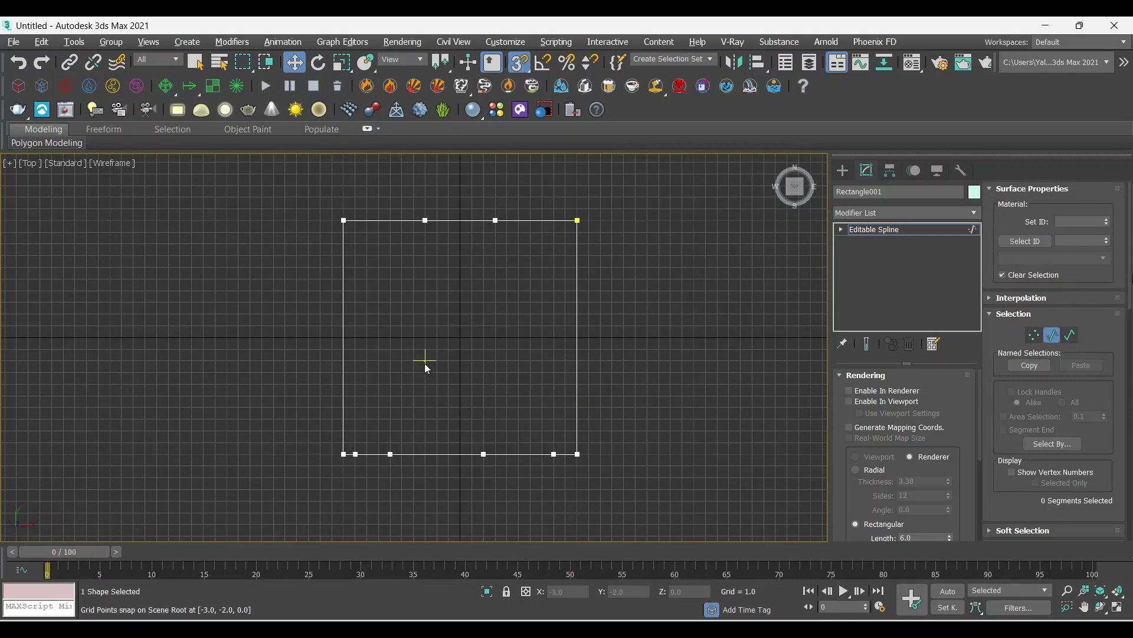
key("s")
scroll(378, 475, "up", 4)
left_click_drag(381, 409, 369, 468)
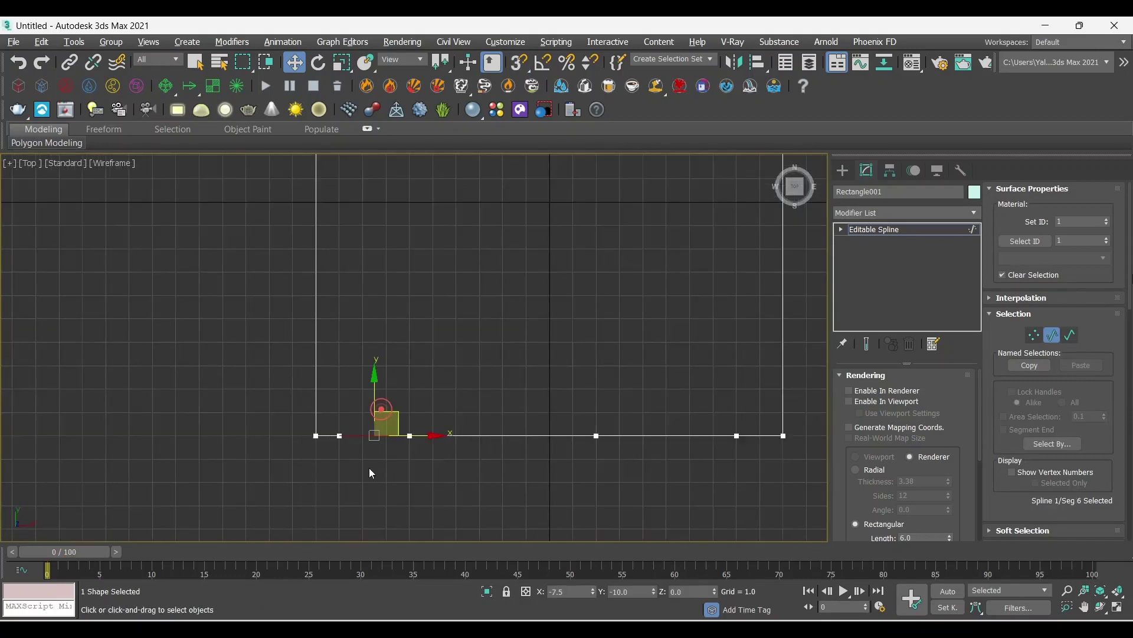
key("Delete")
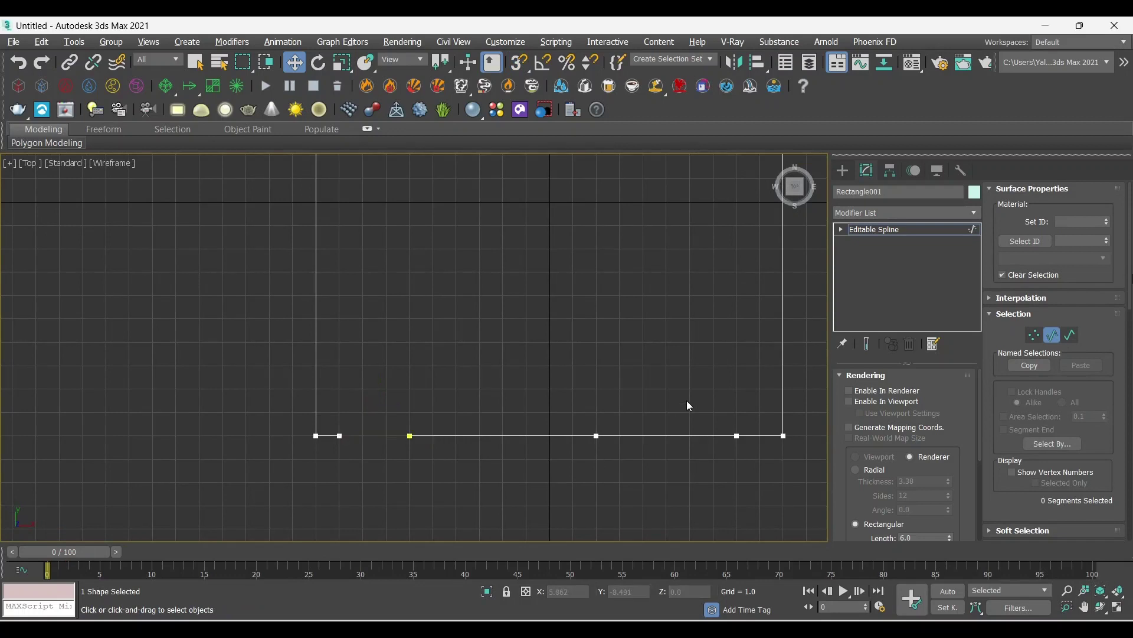
left_click_drag(685, 400, 660, 466)
key("Delete")
middle_click_drag(590, 217, 569, 398)
middle_click_drag(541, 235, 541, 321)
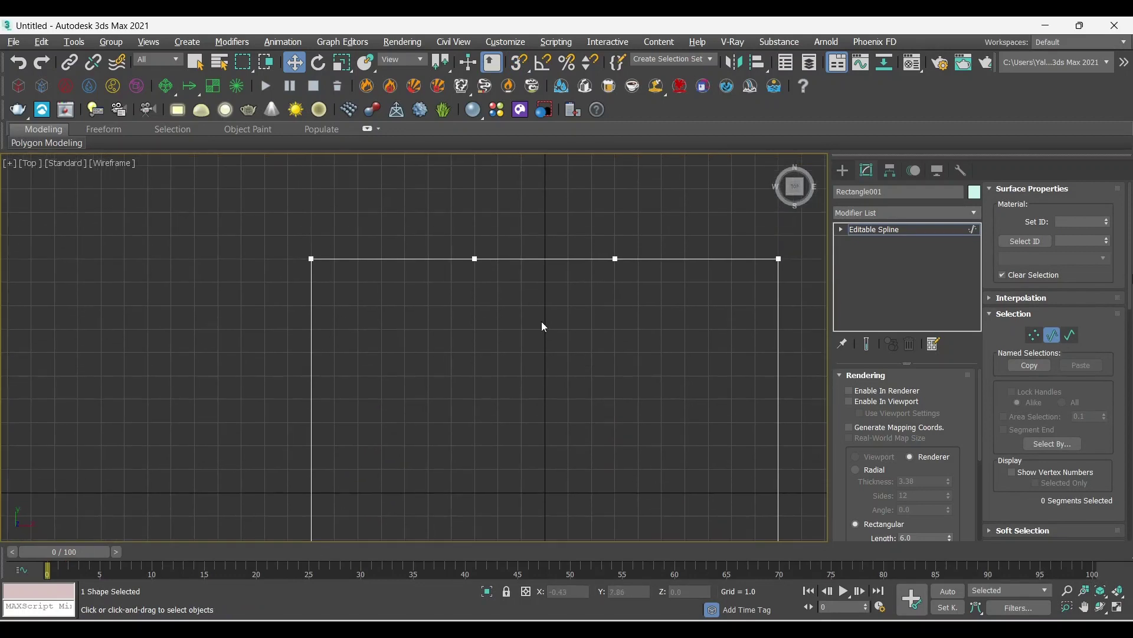
left_click_drag(572, 329, 526, 232)
key("Delete")
Inspect the gapped rectangle in the maximized Perspective view.
key("alt+w")
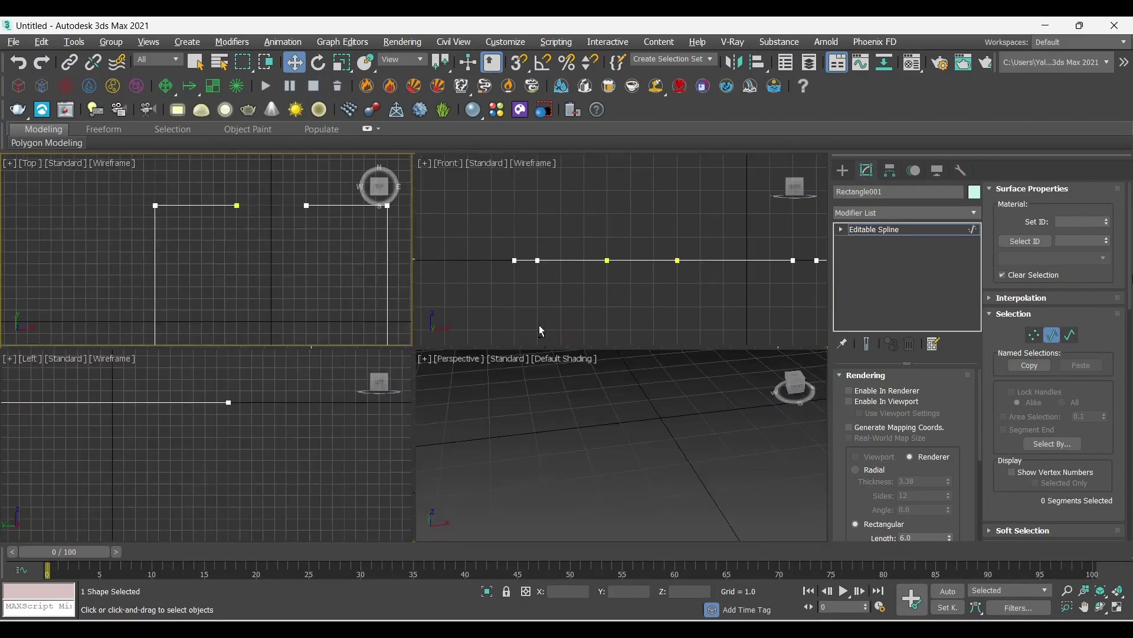
left_click(611, 420)
key("alt+w")
key("z")
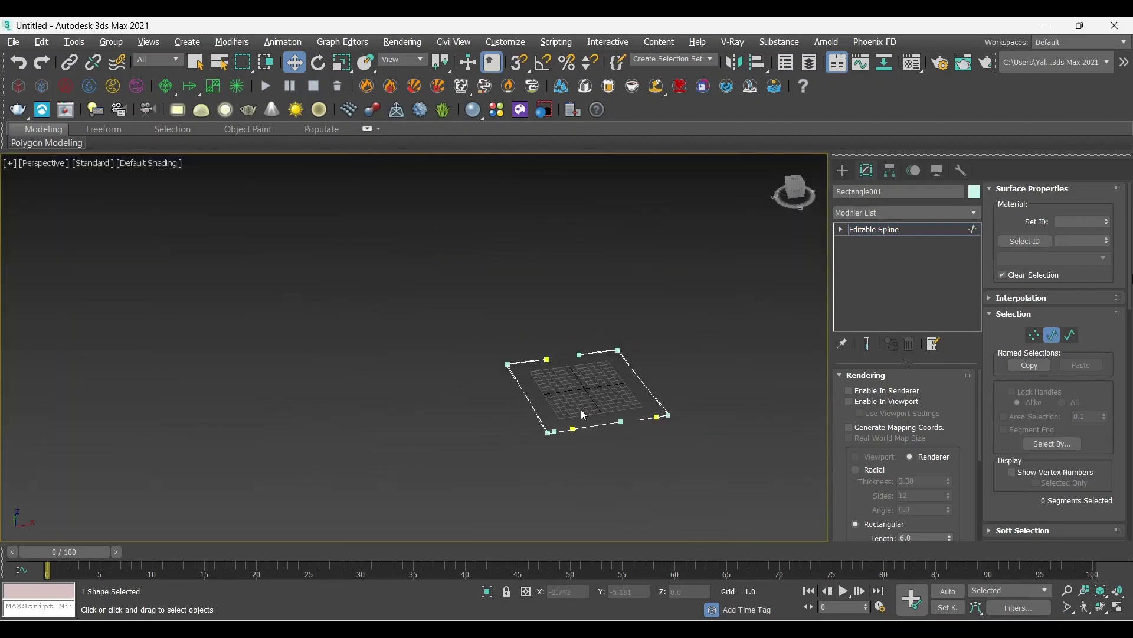
scroll(581, 407, "up", 5)
scroll(626, 406, "down", 2)
mouse_move(625, 406)
middle_mouse_down("alt")
mouse_move(595, 430)
mouse_move(634, 423)
middle_mouse_up("alt")
key("alt+w")
key("alt+w")
scroll(321, 297, "down", 3)
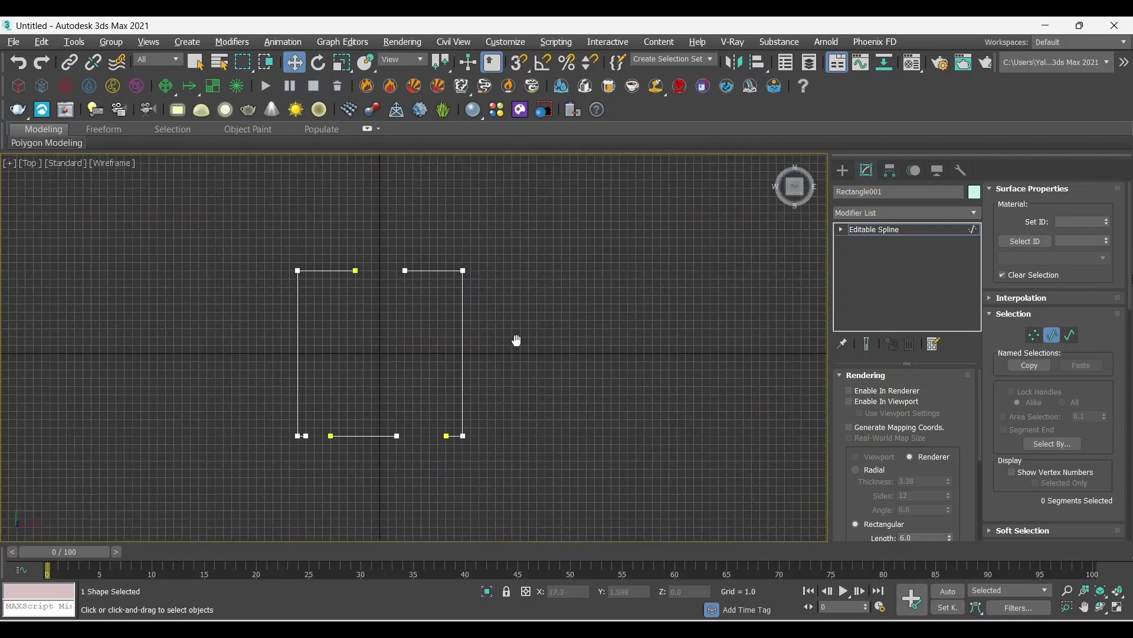
scroll(387, 342, "up", 3)
At Spline sub-object level, select all three open wall splines.
left_click(873, 233)
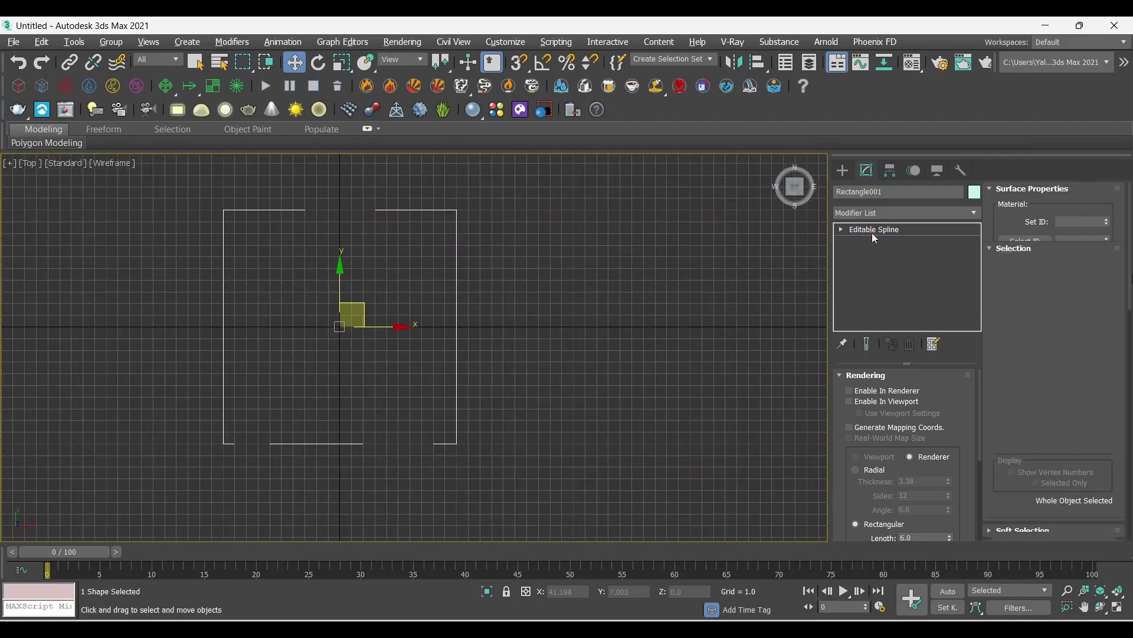
left_click(1073, 224)
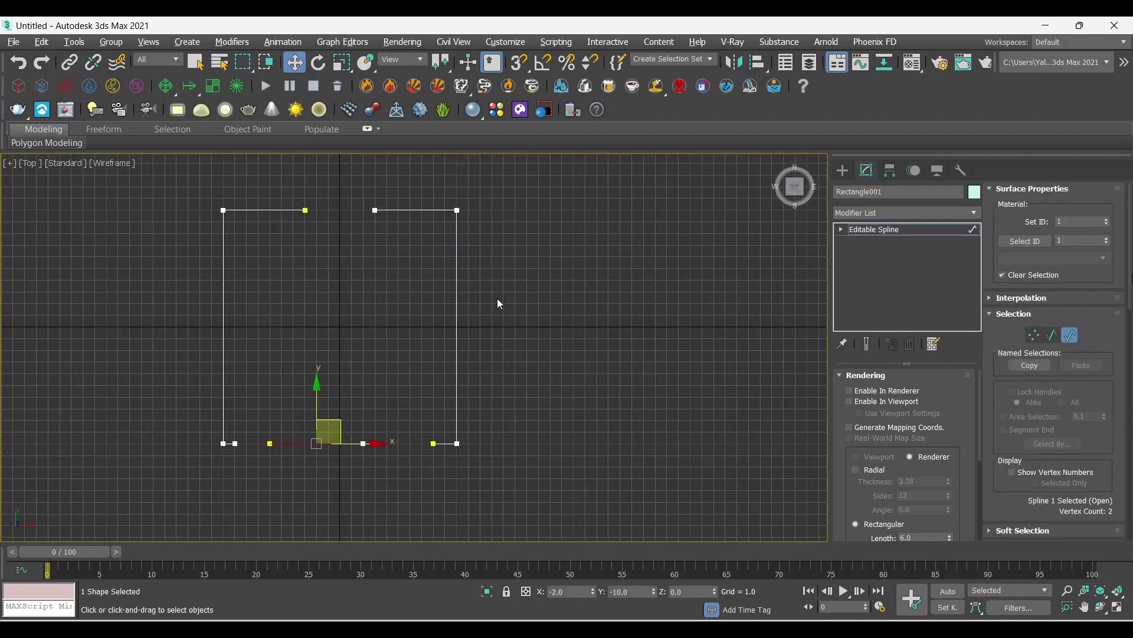
left_click(459, 291)
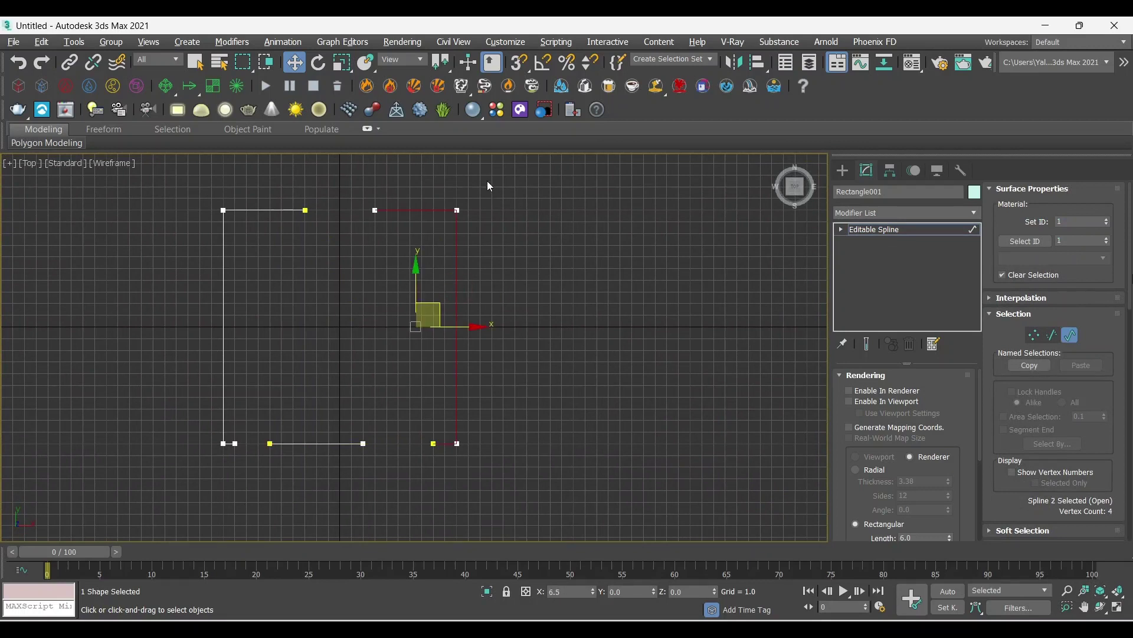
left_click_drag(488, 177, 149, 479)
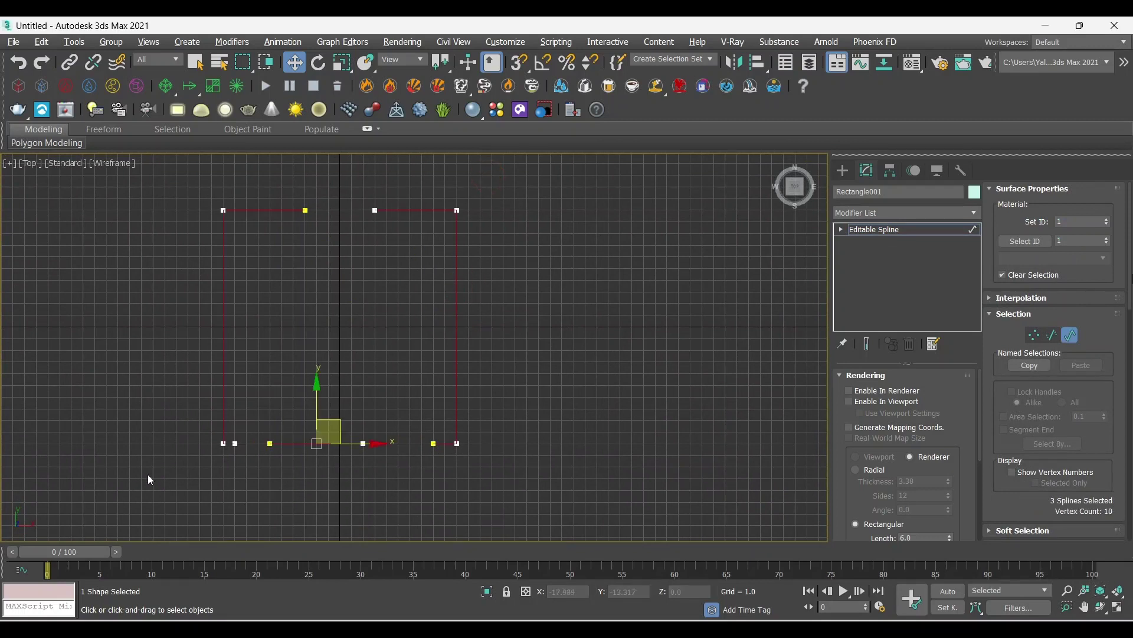
scroll(1007, 444, "down", 3)
scroll(1007, 444, "down", 3)
scroll(1007, 443, "down", 3)
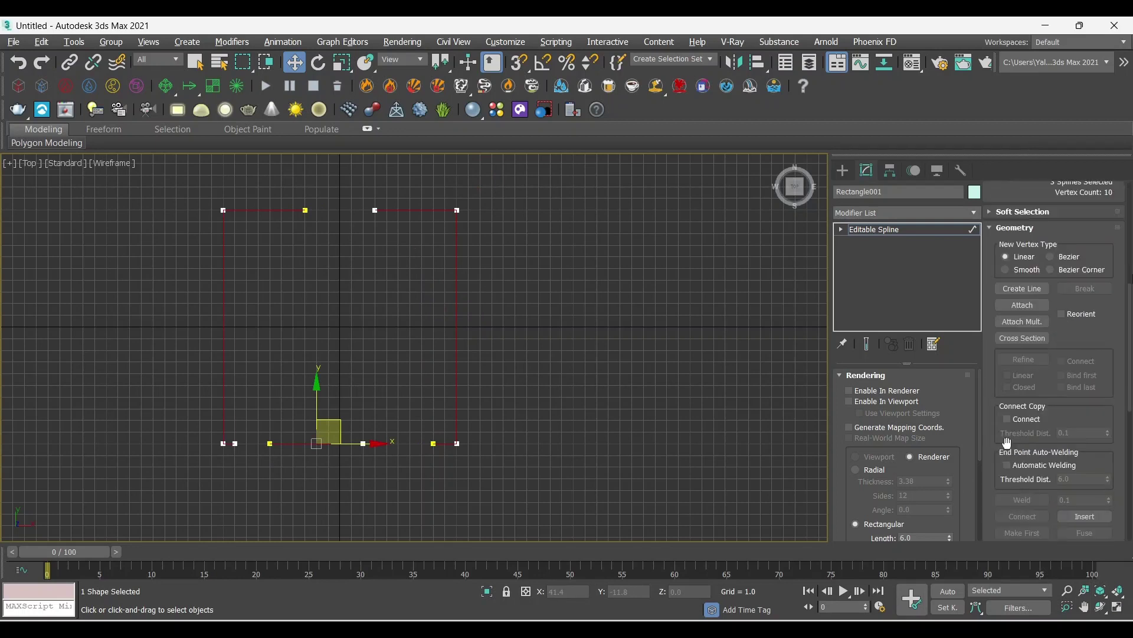
scroll(1007, 444, "down", 3)
scroll(1007, 444, "down", 3)
Outline the three wall splines with a 0.5 width.
left_click(1011, 437)
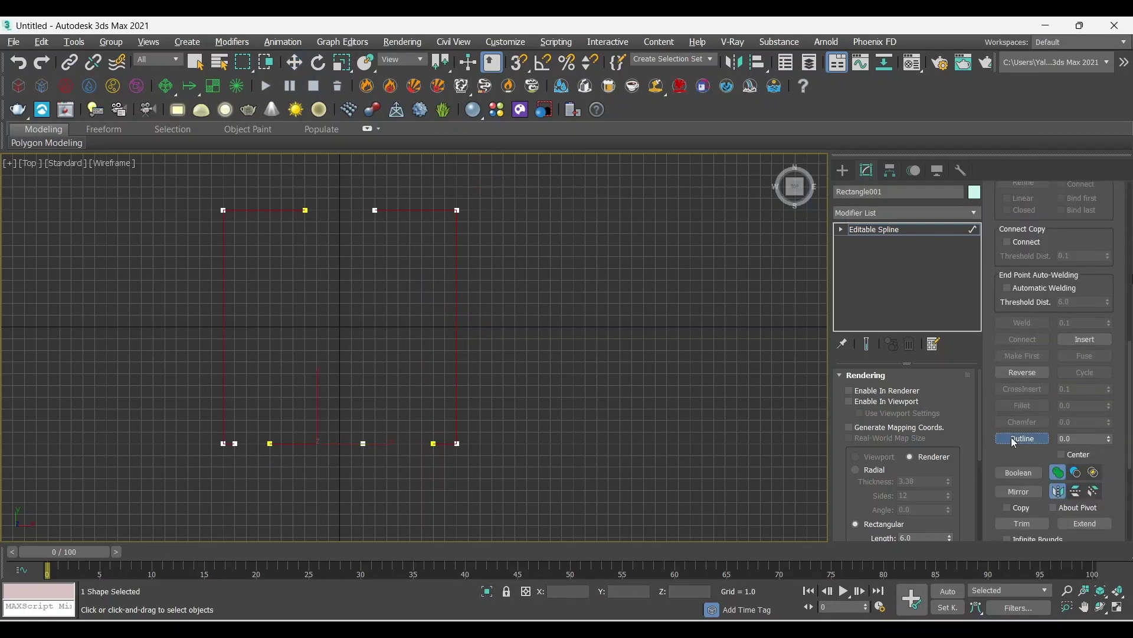
middle_click_drag(517, 399, 543, 406)
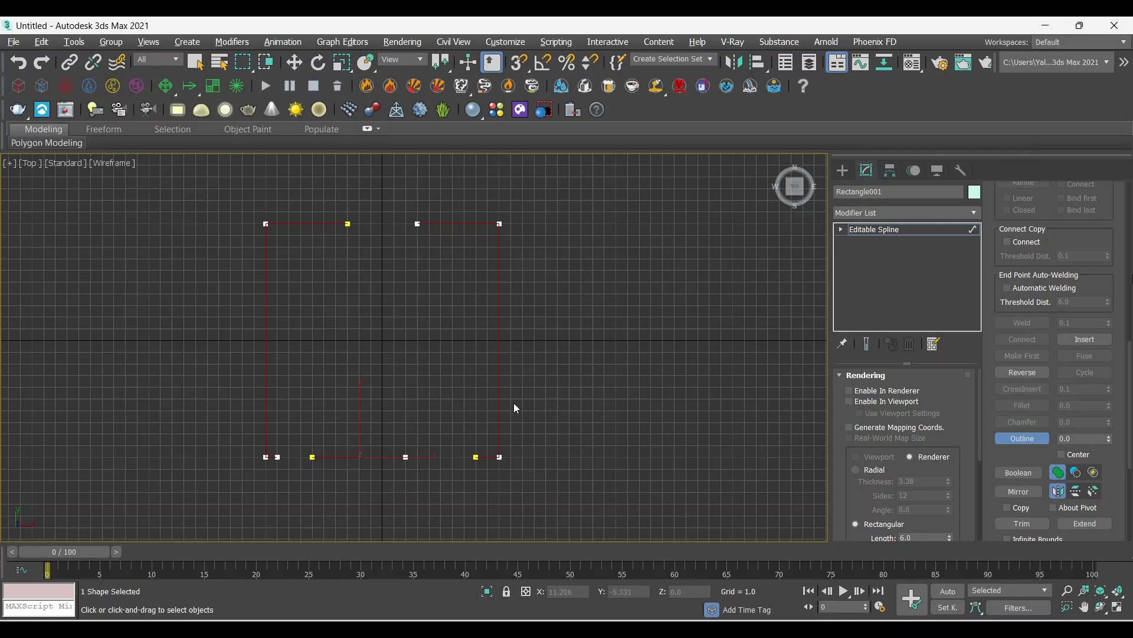
left_click_drag(500, 386, 497, 385)
left_click(1060, 438)
type(".5")
key("Return")
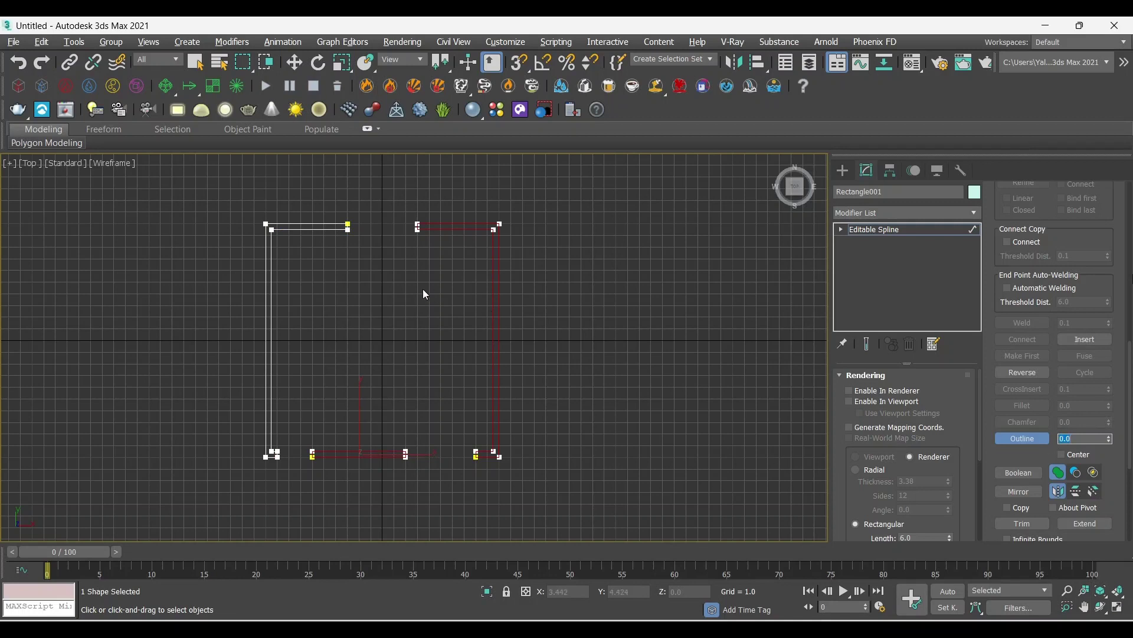
Switch to the Move tool and maximize the Perspective viewport.
key("w")
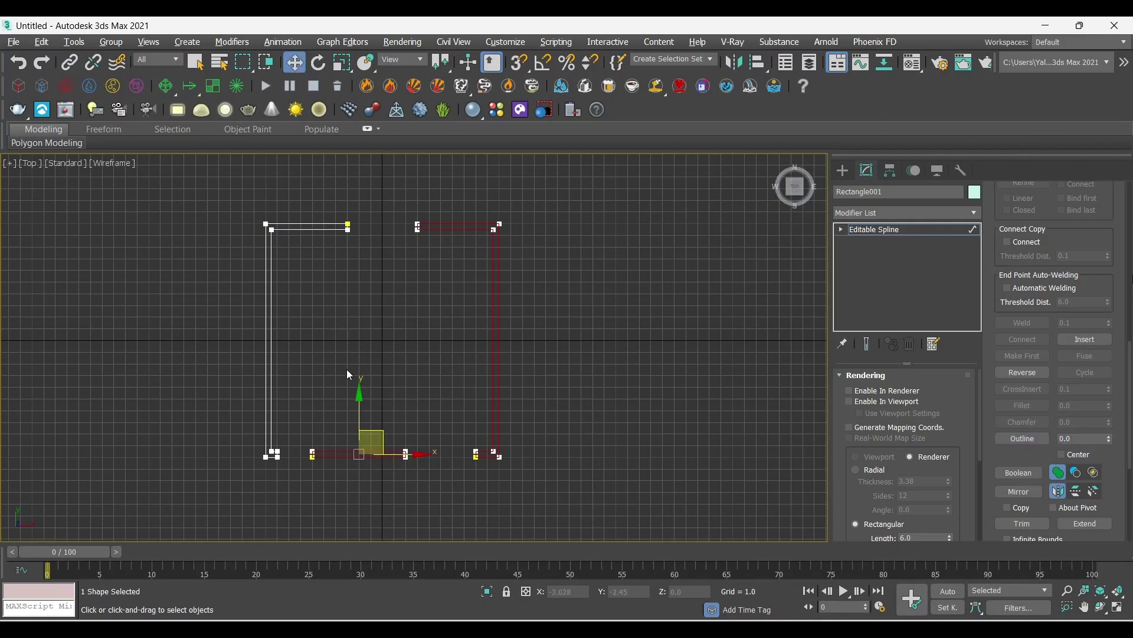
scroll(297, 372, "up", 2)
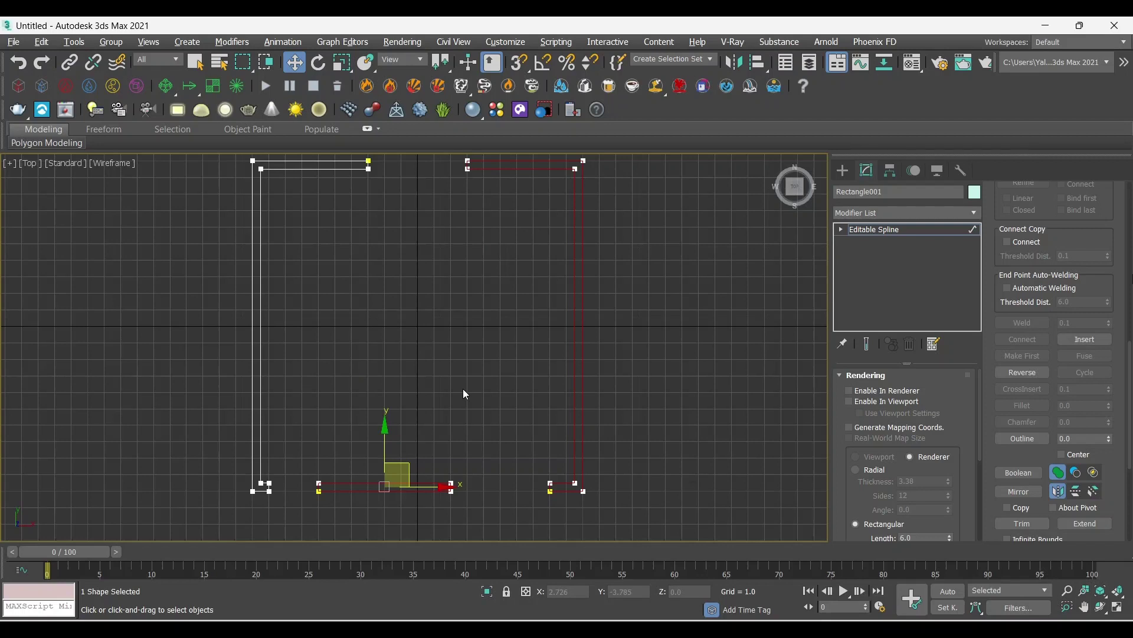
key("alt+w")
middle_click(636, 441)
key("alt+w")
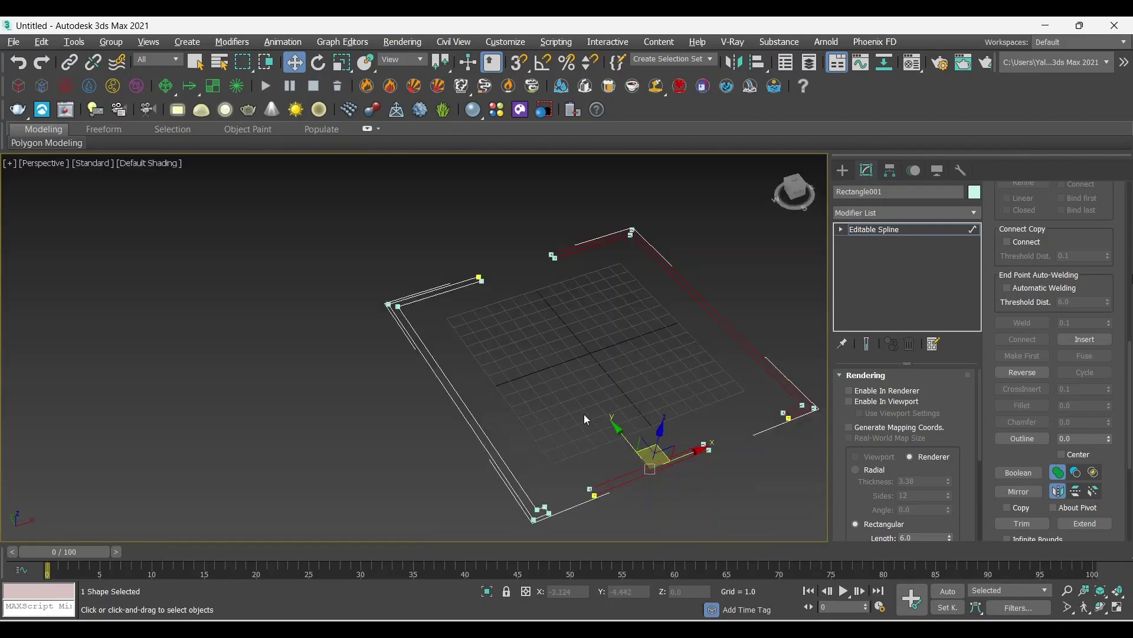
scroll(439, 398, "down", 2)
Add an Extrude modifier to Rectangle001 with Amount 10.
left_click(909, 229)
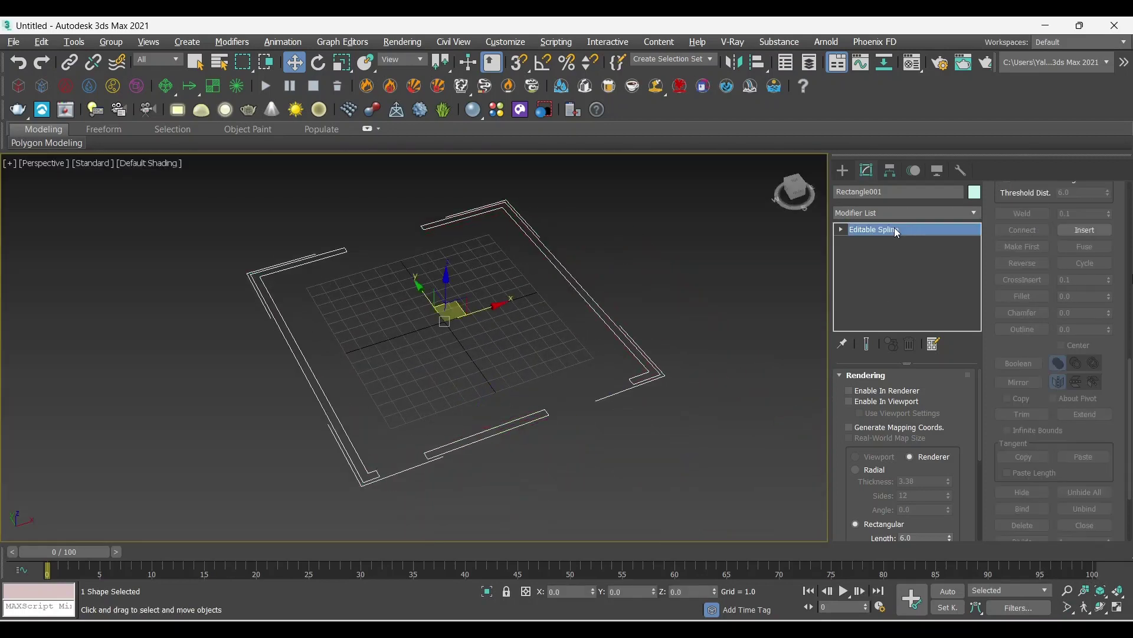
left_click(891, 212)
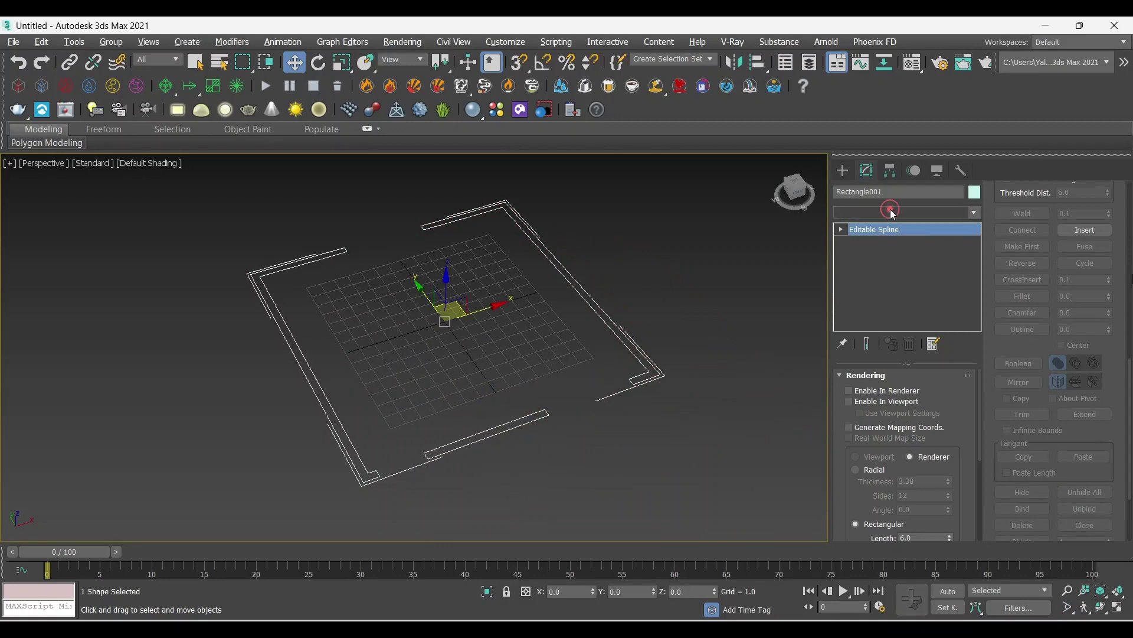
left_click(890, 211)
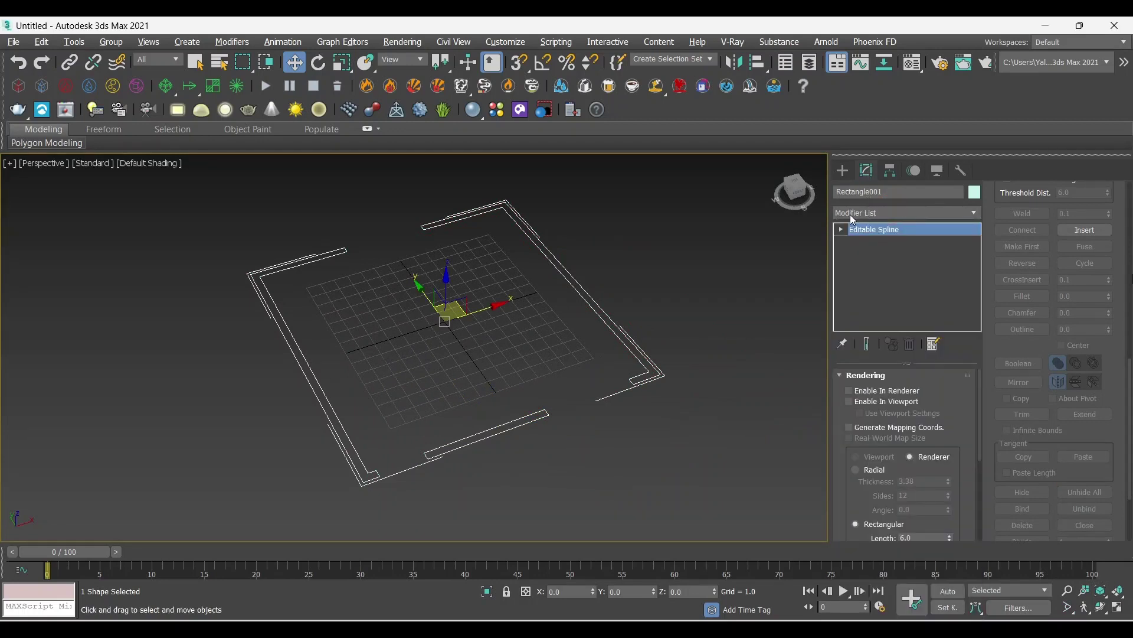
left_click(895, 215)
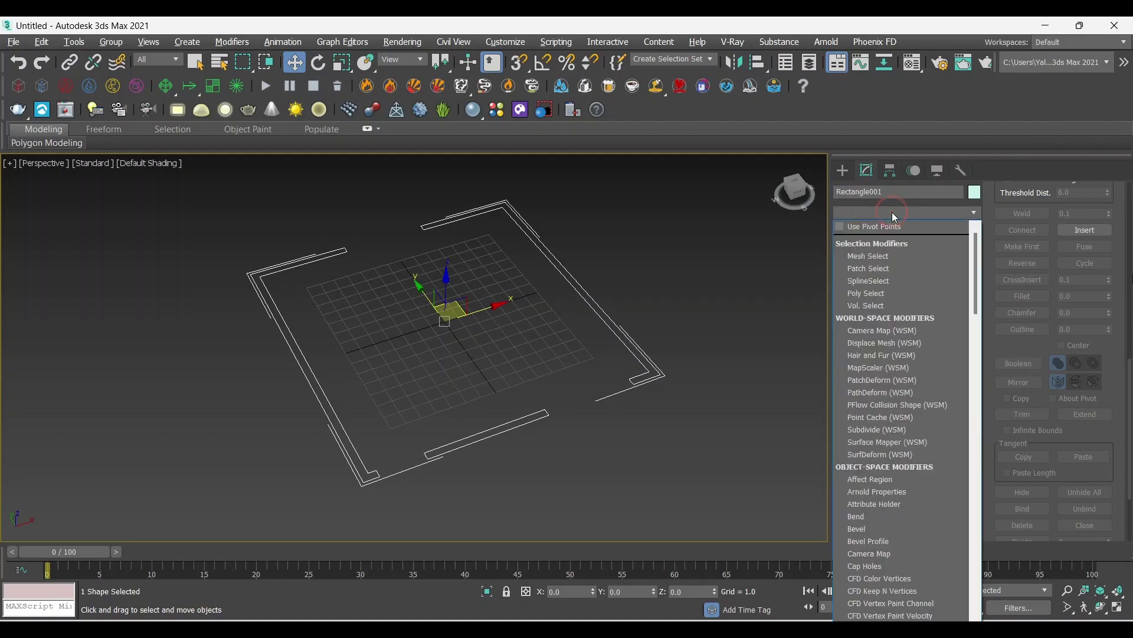
left_click(891, 211)
scroll(889, 243, "down", 4)
key("e")
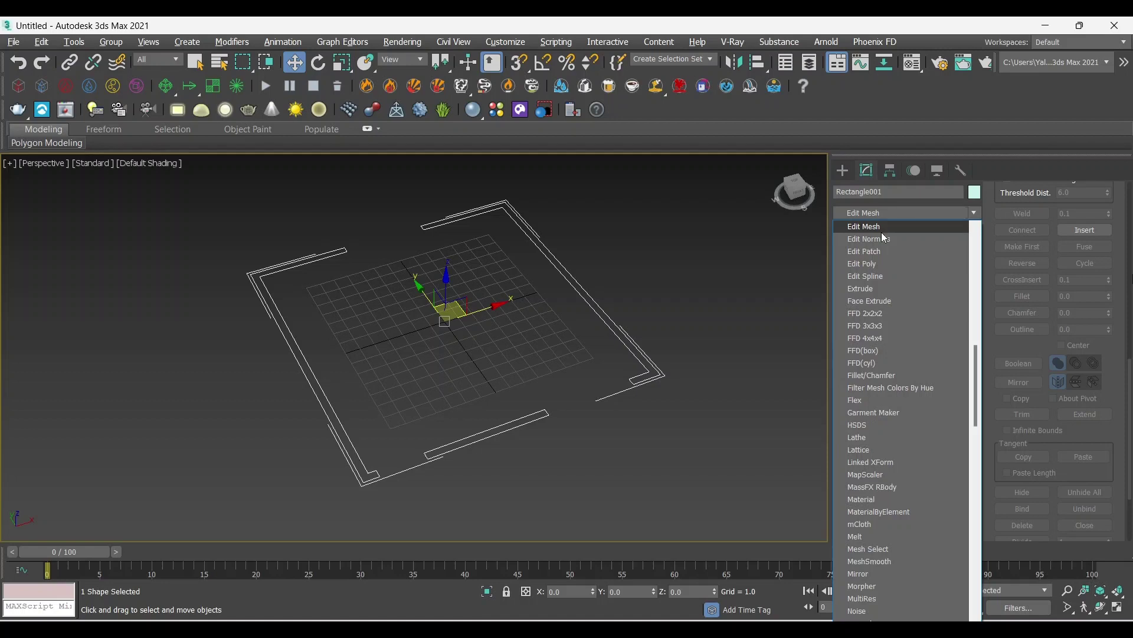
left_click(869, 290)
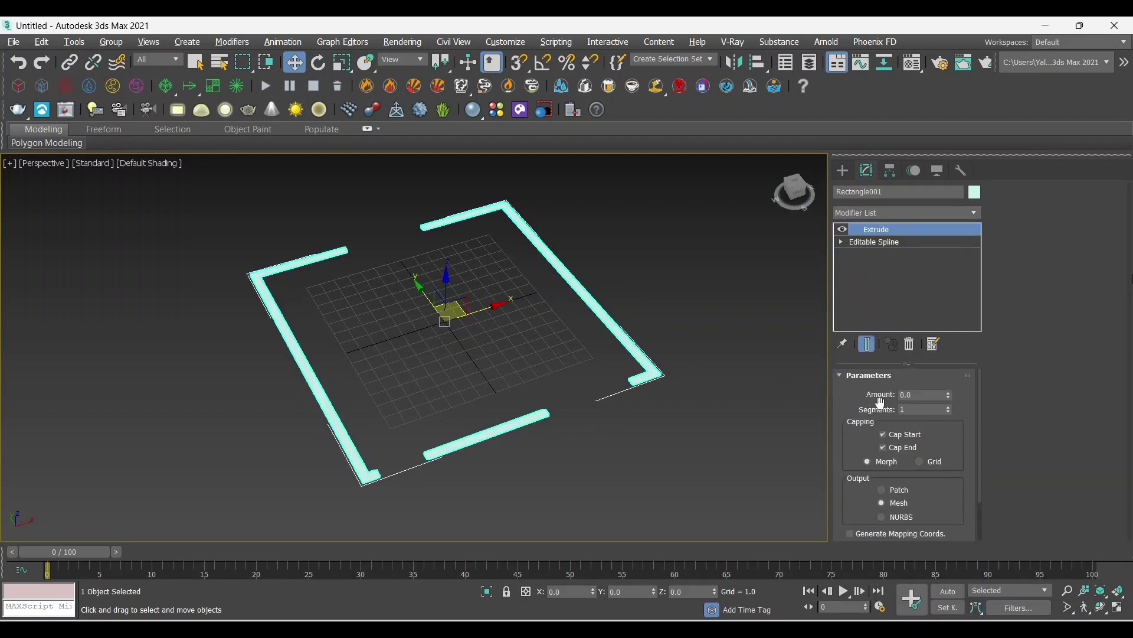
double_click(917, 396)
type("10")
key("Return")
Deselect the walls and check them in the maximized Front view.
left_click(625, 408)
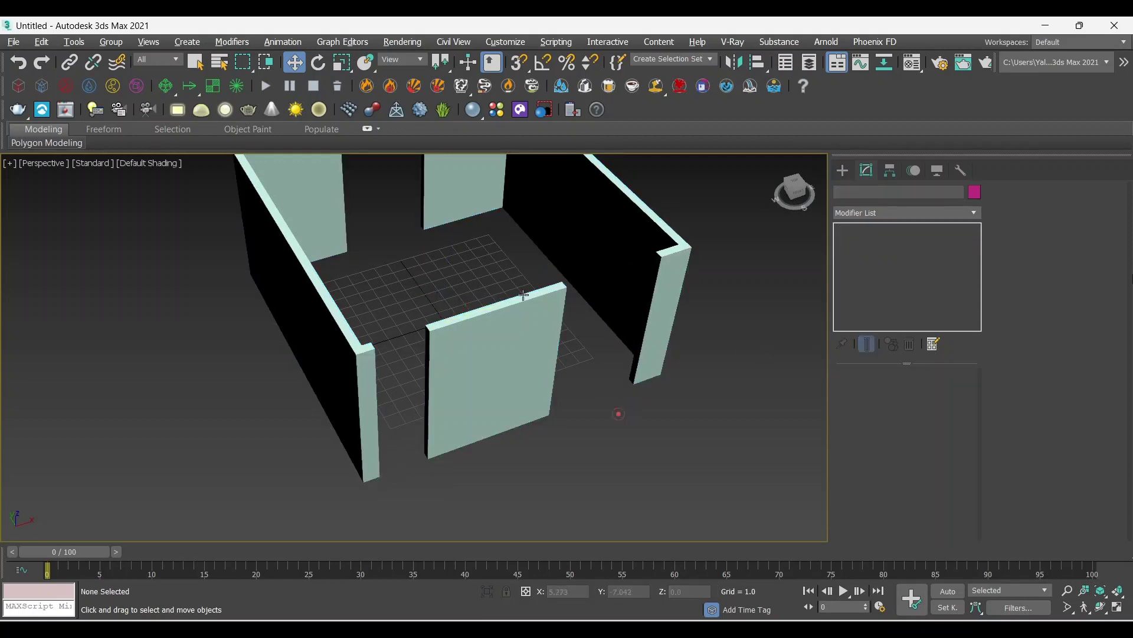
middle_click_drag(620, 413, 517, 372)
scroll(517, 372, "down", 2)
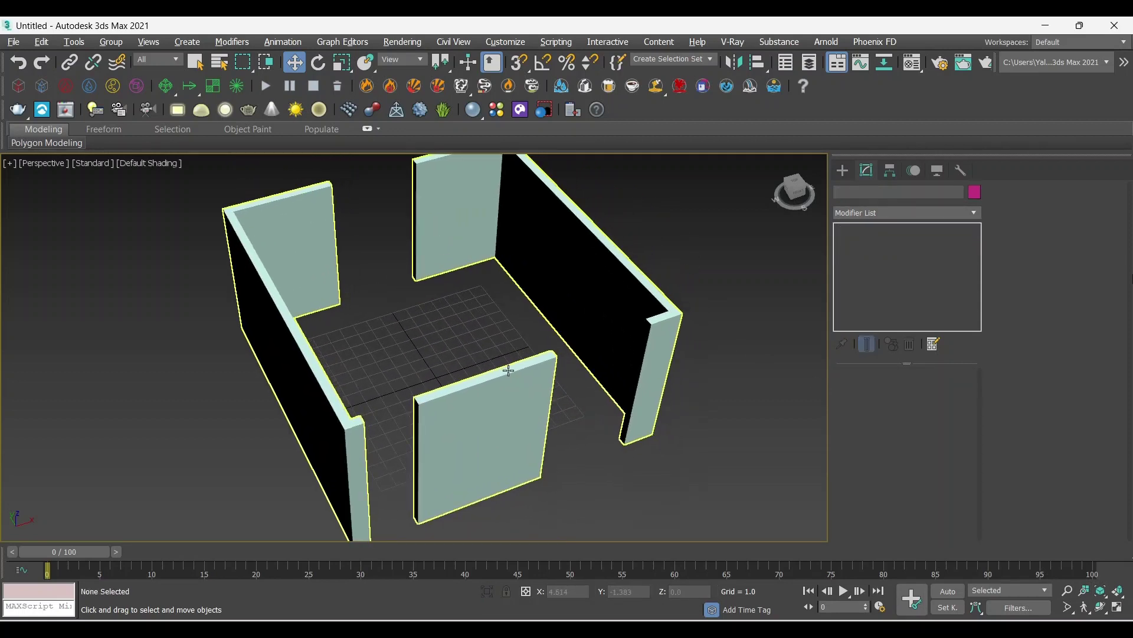
scroll(514, 371, "down", 3)
key("alt+w")
left_click(641, 288)
key("alt+w")
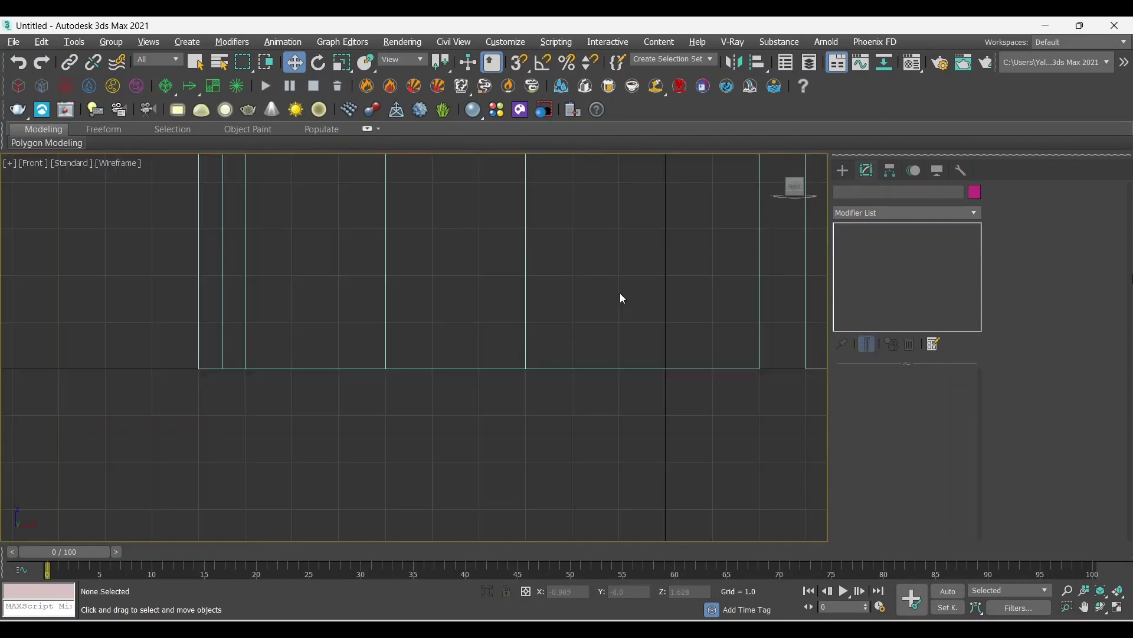
scroll(643, 295, "down", 3)
middle_click_drag(647, 297, 634, 335)
scroll(632, 330, "up", 3)
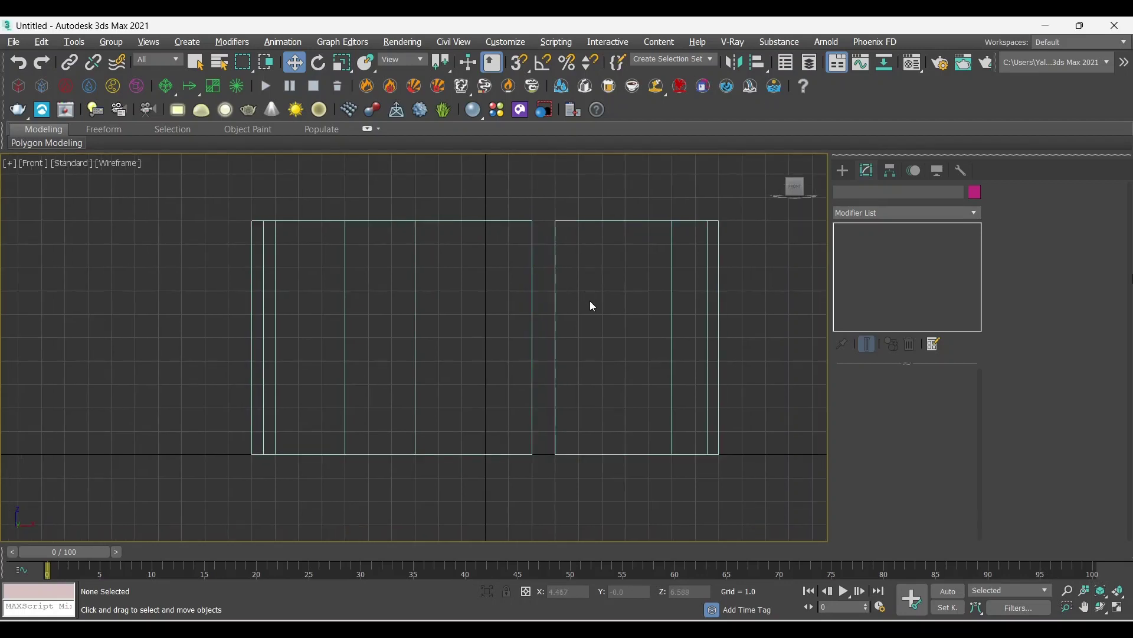
Orbit the maximized Perspective view to see the room from another angle.
key("alt+w")
left_click(638, 471)
key("alt+w")
mouse_move(532, 410)
middle_mouse_down("alt")
mouse_move(455, 423)
mouse_move(444, 391)
mouse_move(565, 409)
mouse_move(622, 372)
mouse_move(522, 385)
mouse_move(500, 408)
middle_mouse_up("alt")
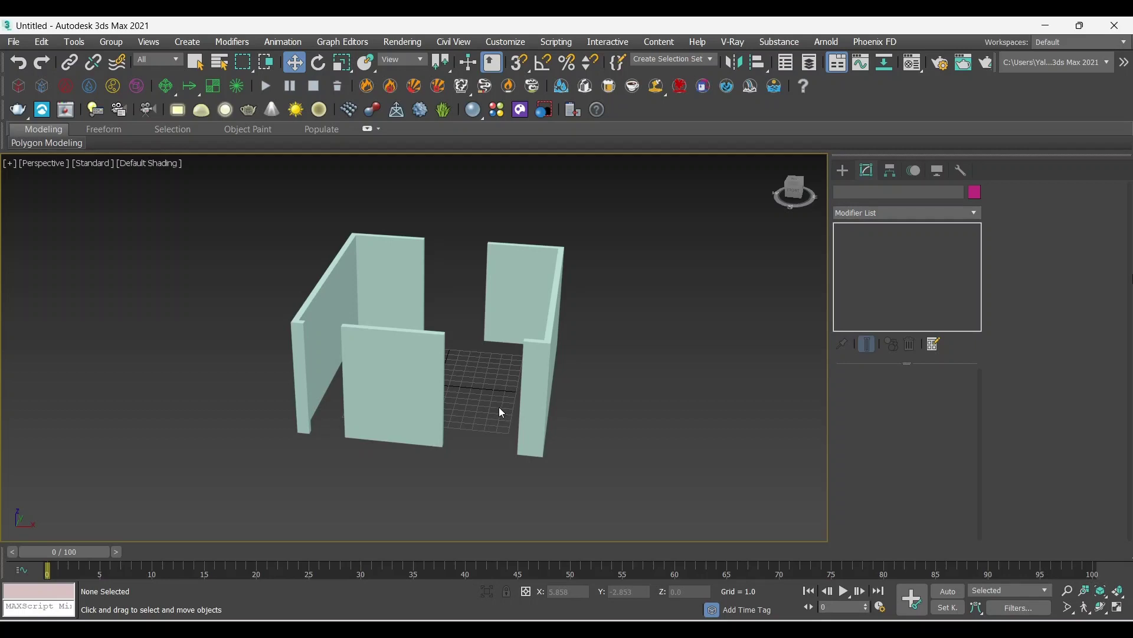
middle_click_drag(420, 354, 464, 342, "alt")
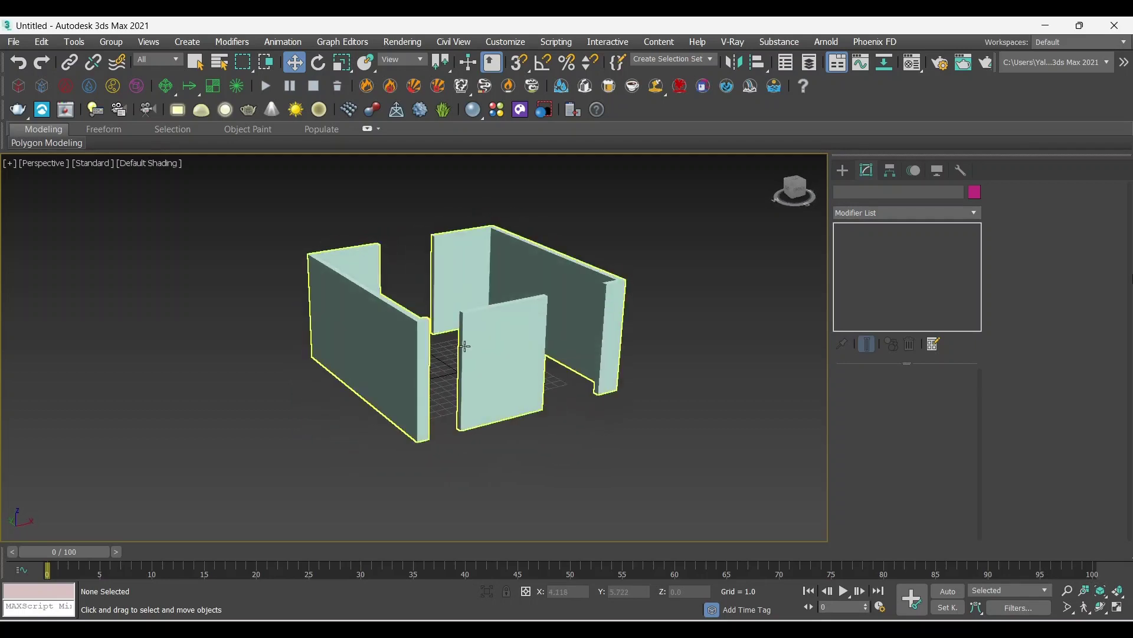
left_click(463, 343)
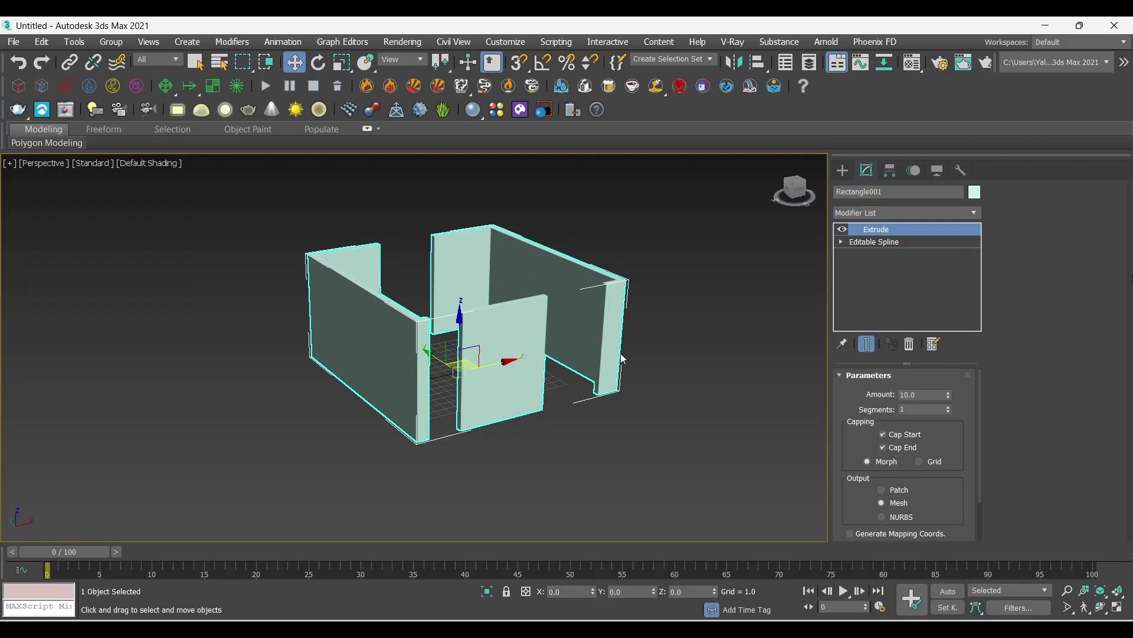
middle_click_drag(632, 378, 603, 397)
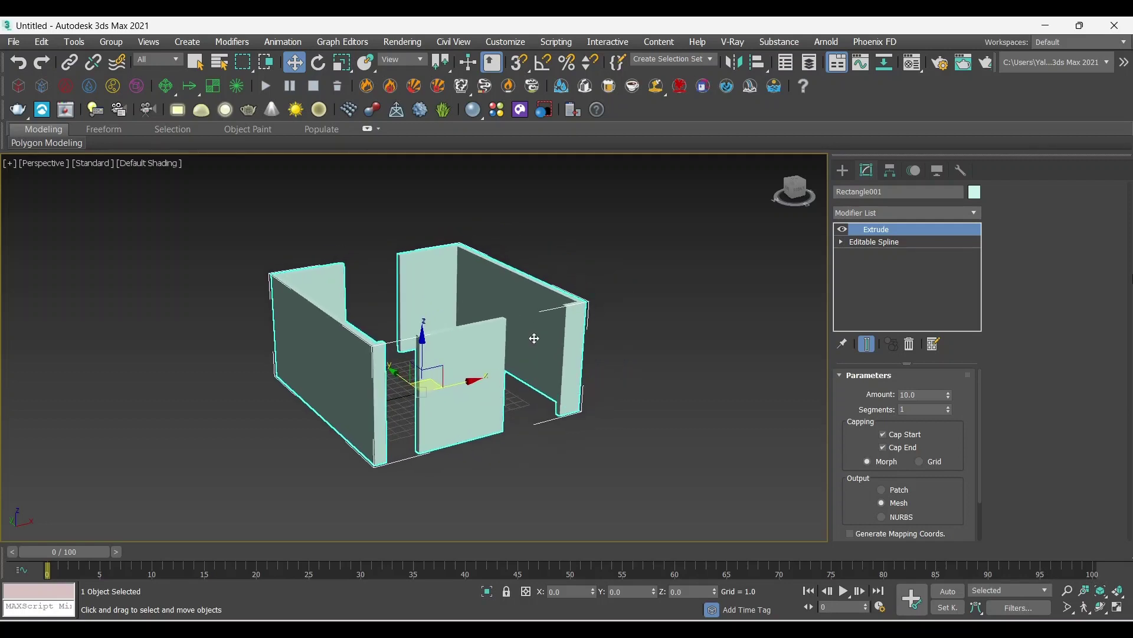
left_click(699, 265)
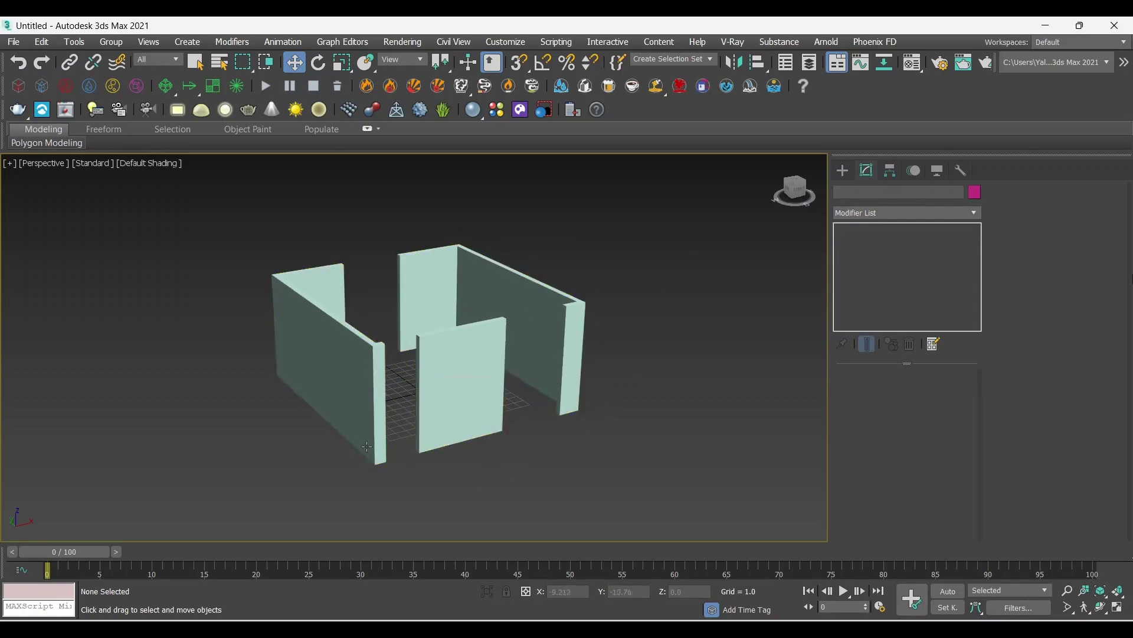
scroll(445, 435, "up", 2)
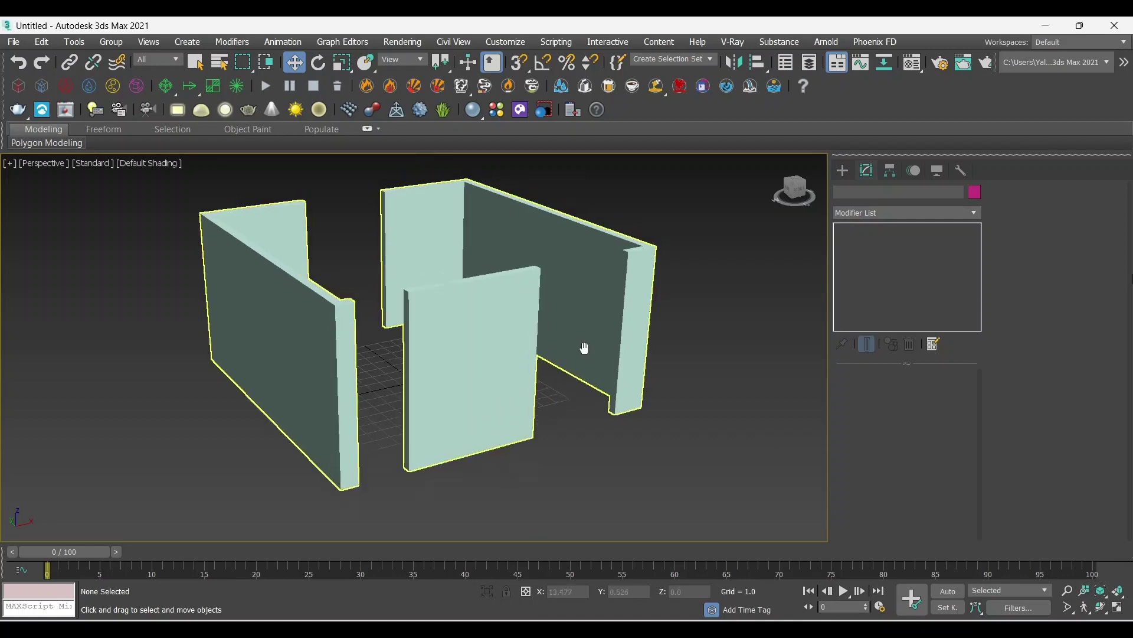
middle_click_drag(582, 349, 595, 372)
left_click(516, 376)
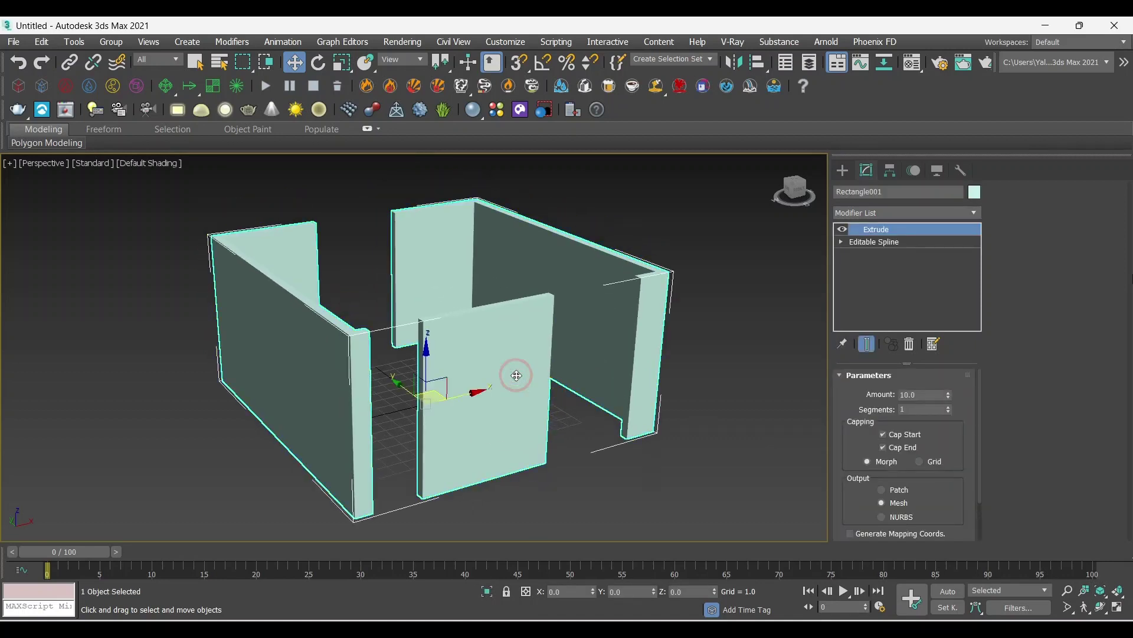
left_click(717, 341)
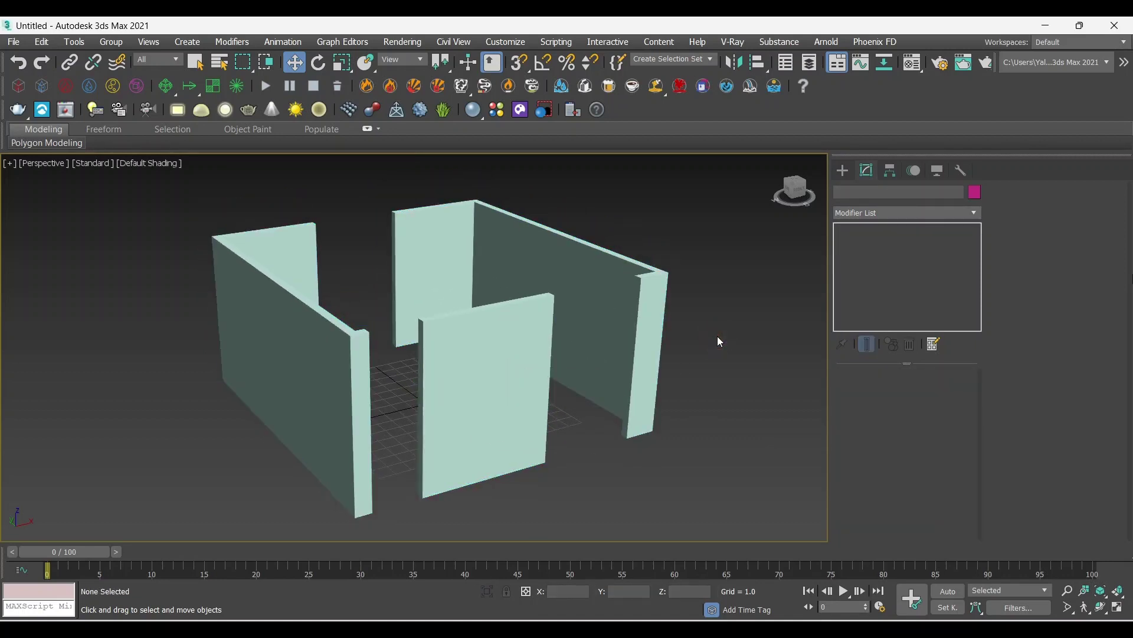
left_click(651, 330)
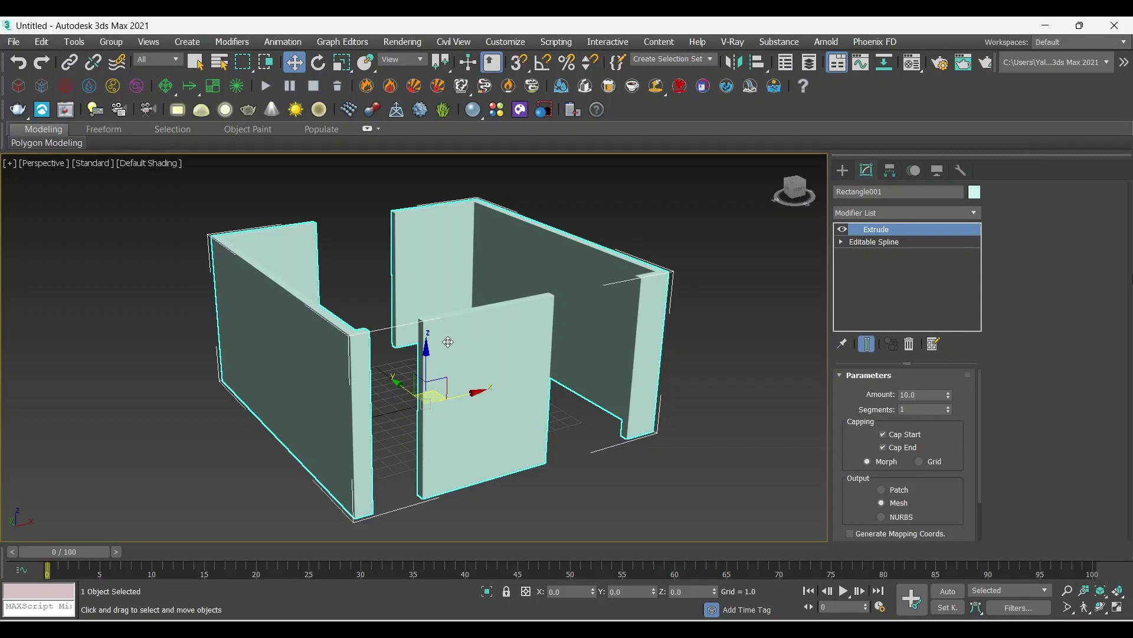
left_click(839, 242)
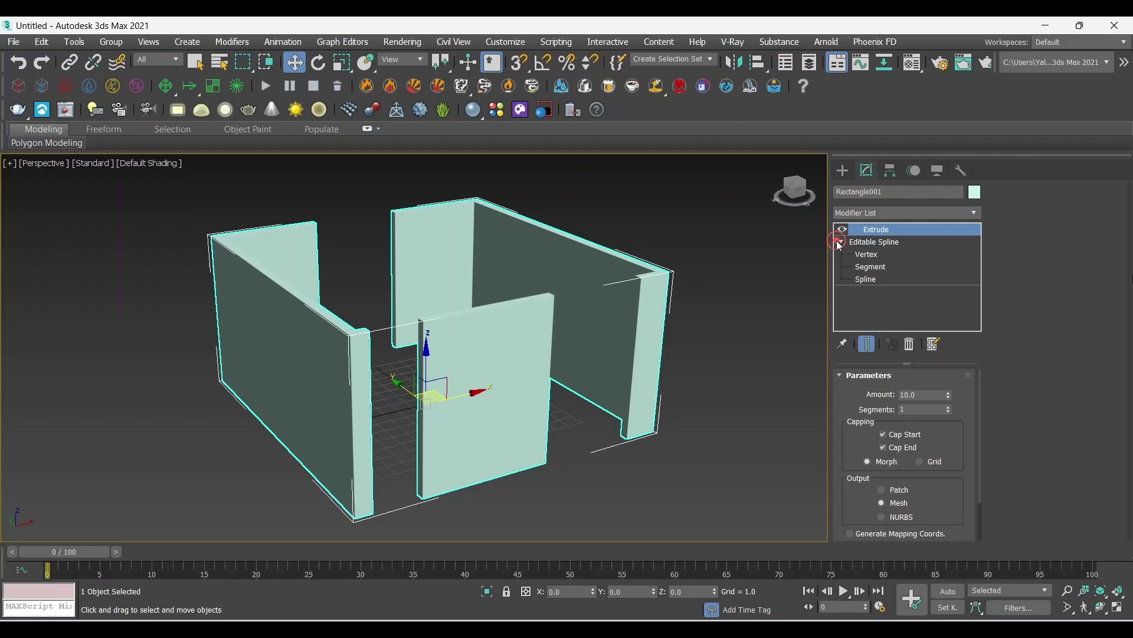
Enter the Editable Spline sub-object level and maximize the Top view.
left_click(870, 258)
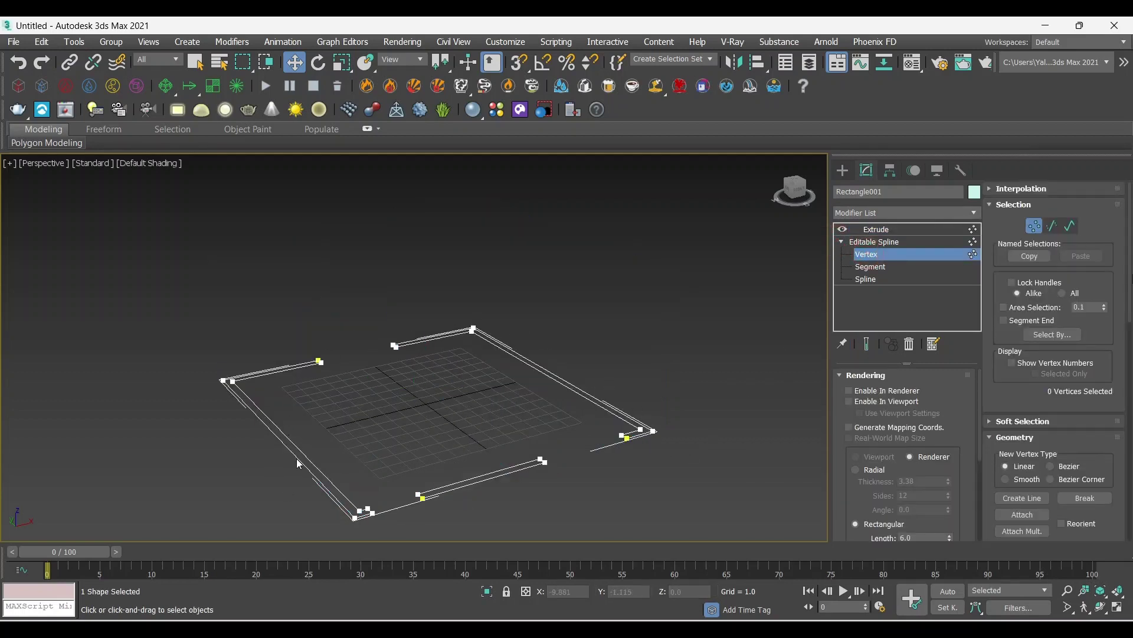
left_click(870, 266)
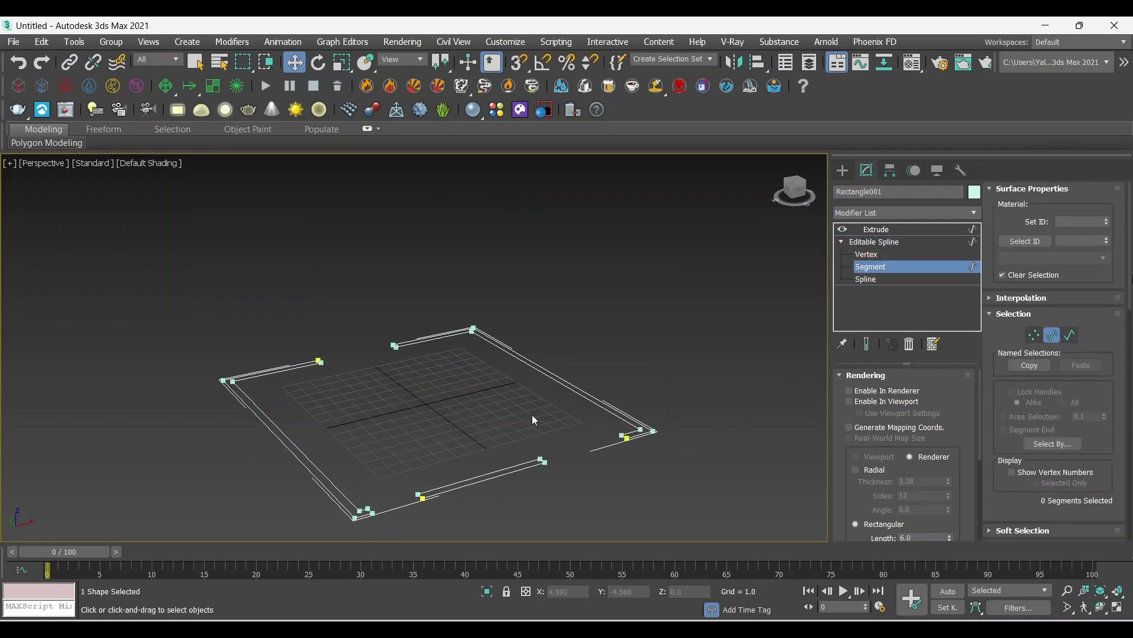
scroll(616, 345, "down", 2)
scroll(616, 345, "down", 1)
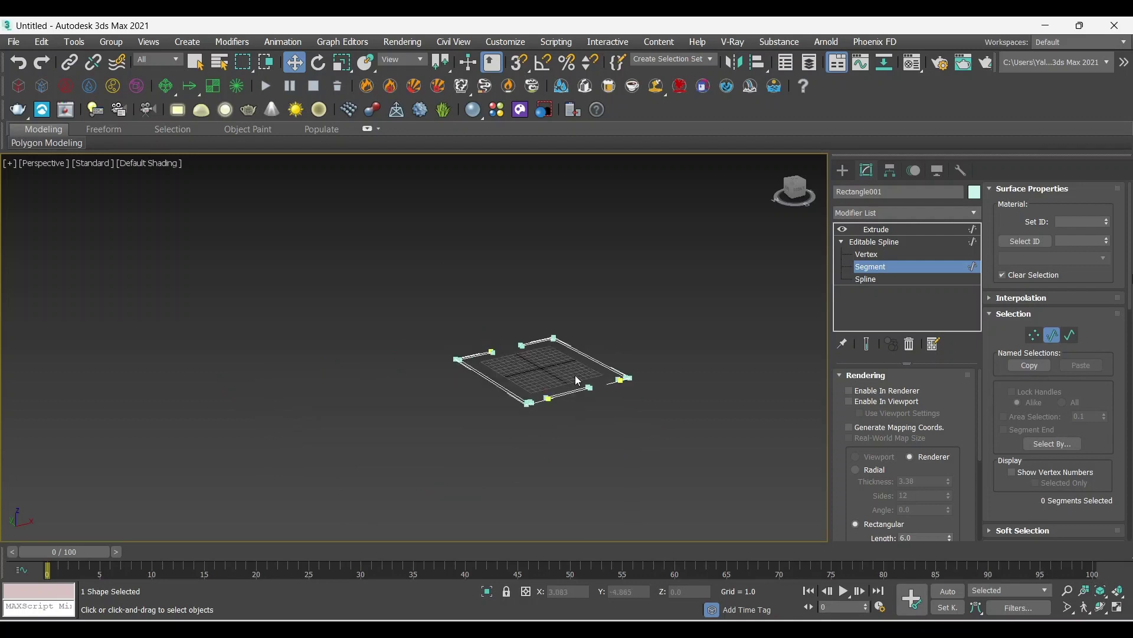
key("alt+w")
left_click(306, 299)
key("alt+w")
scroll(353, 325, "down", 3)
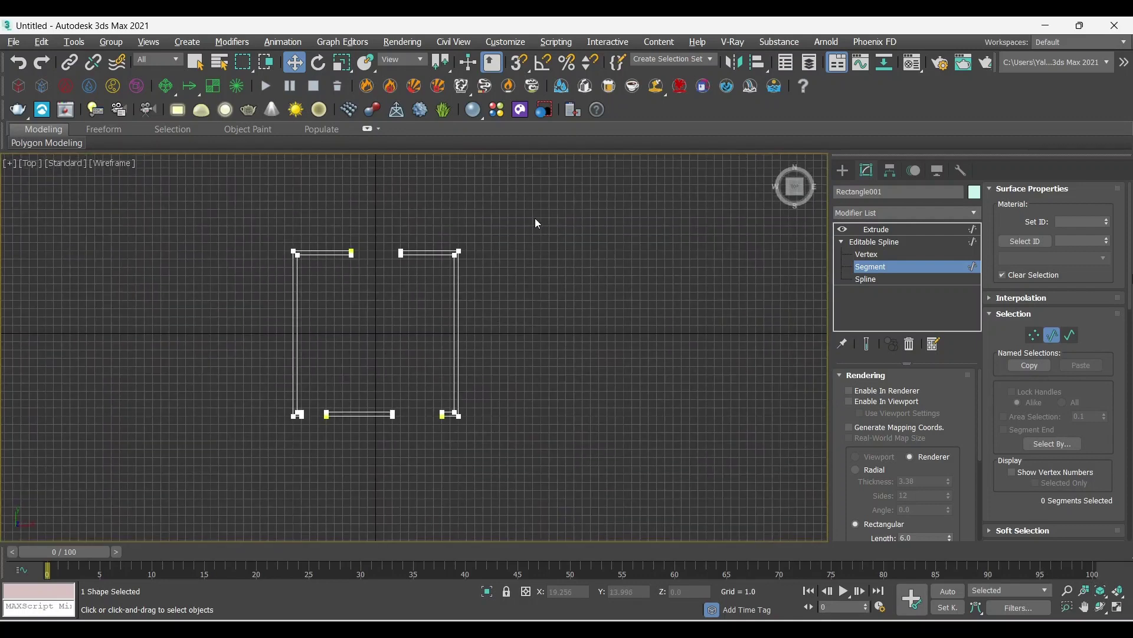
Select the four right-side vertices and move them right along X.
left_click_drag(535, 218, 450, 463)
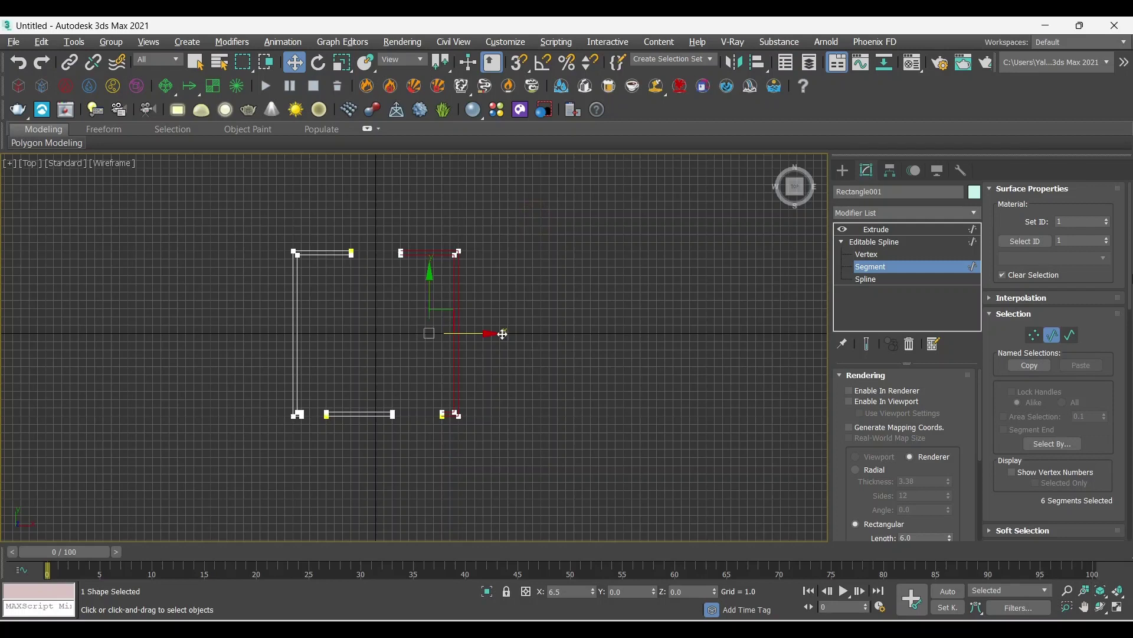
left_click(880, 257)
left_click_drag(530, 205, 447, 458)
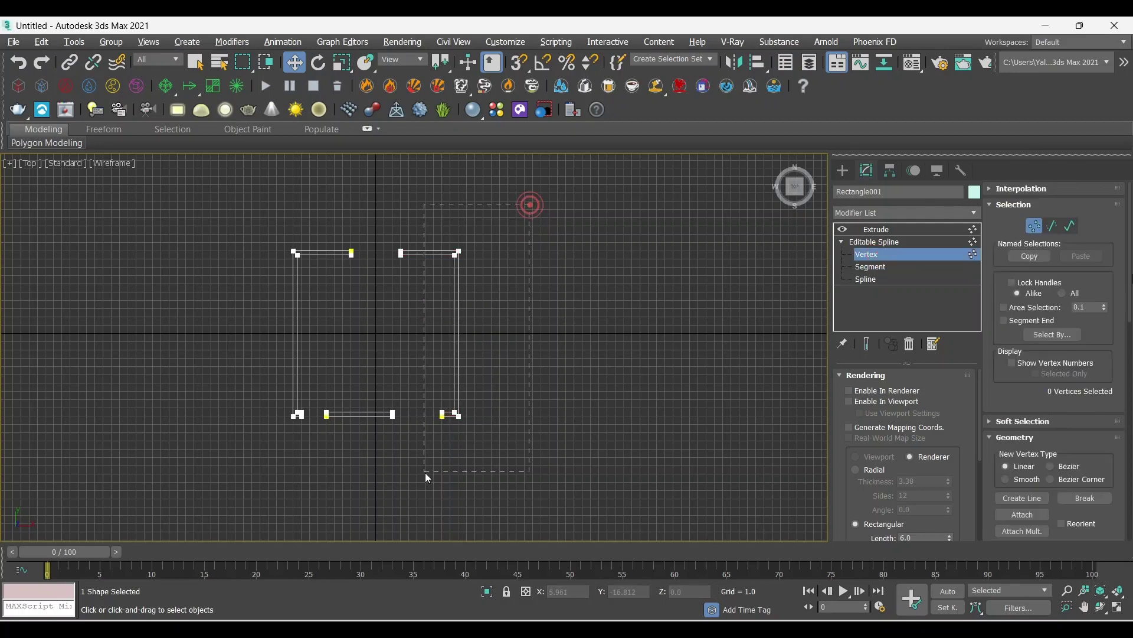
left_click_drag(497, 413, 671, 420)
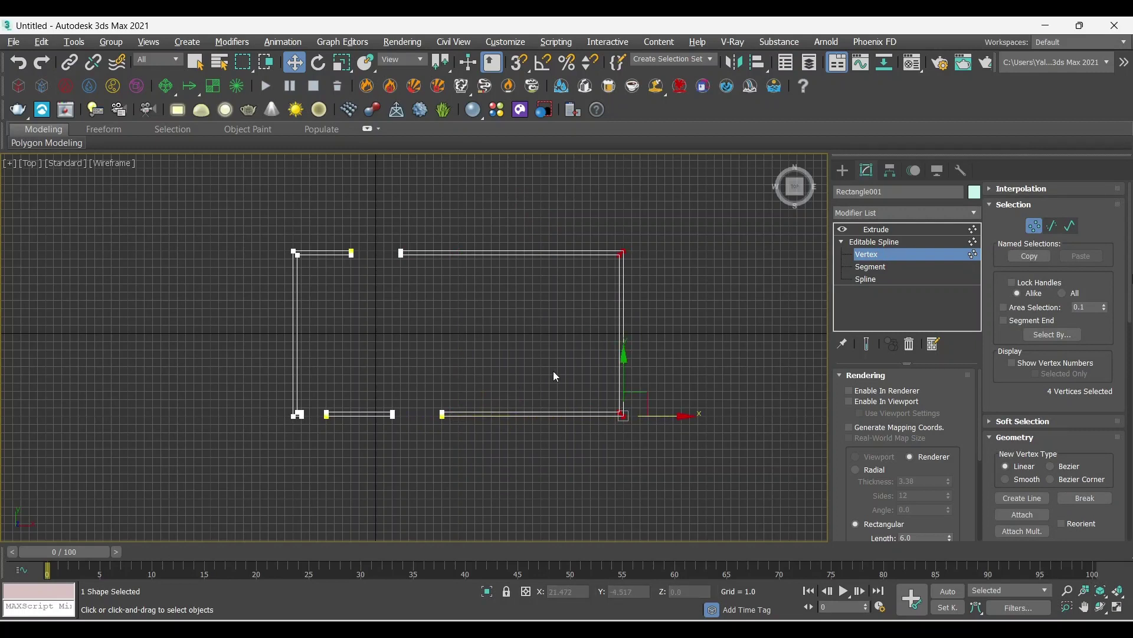
scroll(568, 374, "up", 3)
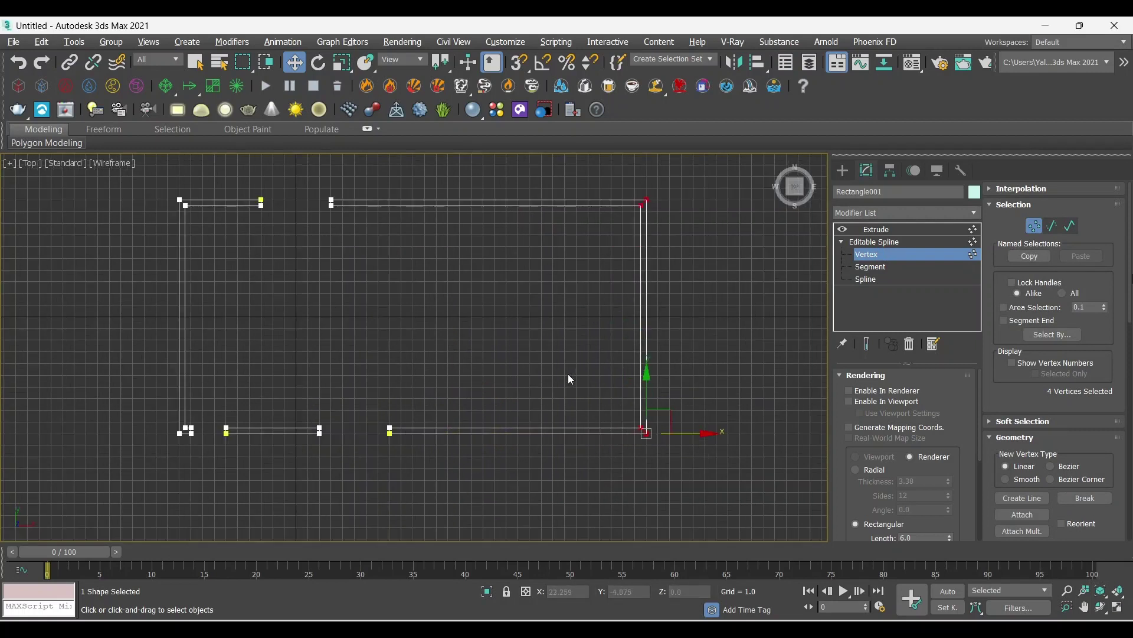
Return to the Extrude result and view the widened room in Perspective.
key("alt+w")
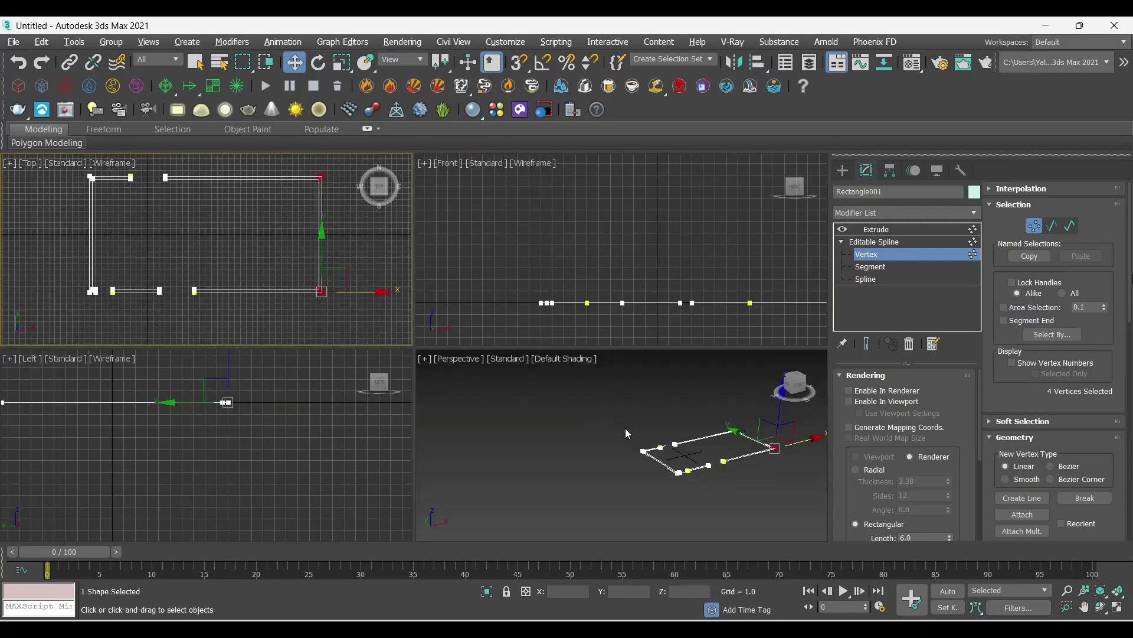
middle_click(639, 434)
key("alt+w")
mouse_move(579, 369)
middle_mouse_down()
mouse_move(568, 383)
mouse_move(584, 428)
mouse_move(555, 458)
mouse_move(580, 396)
mouse_move(511, 430)
mouse_move(551, 423)
mouse_move(530, 388)
middle_mouse_up()
scroll(582, 409, "up", 2)
scroll(551, 424, "up", 2)
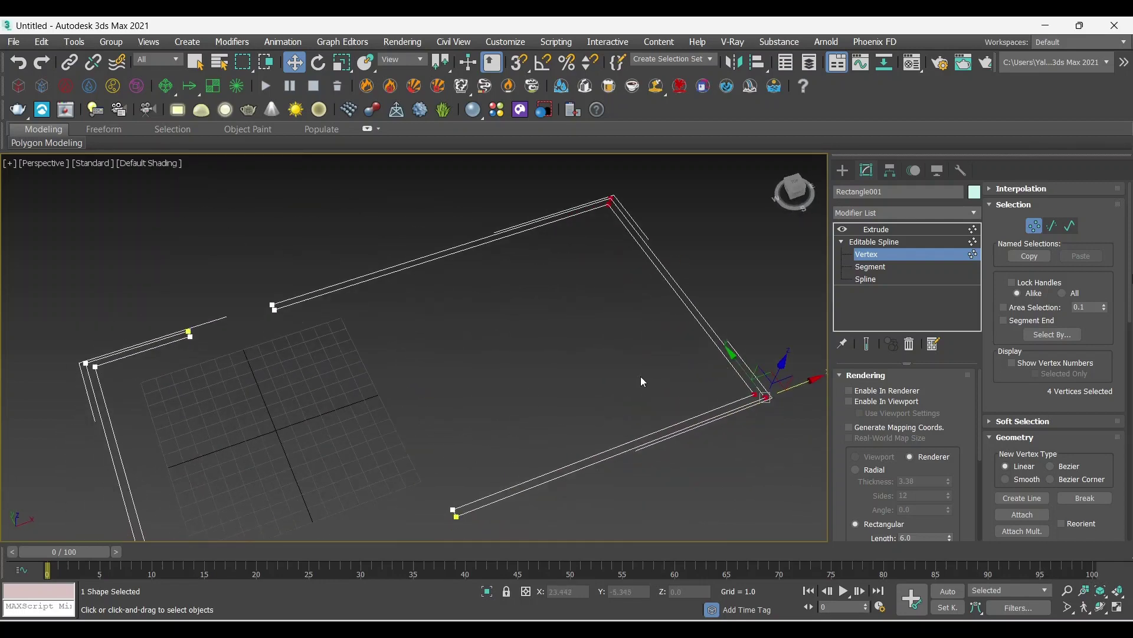
left_click(883, 228)
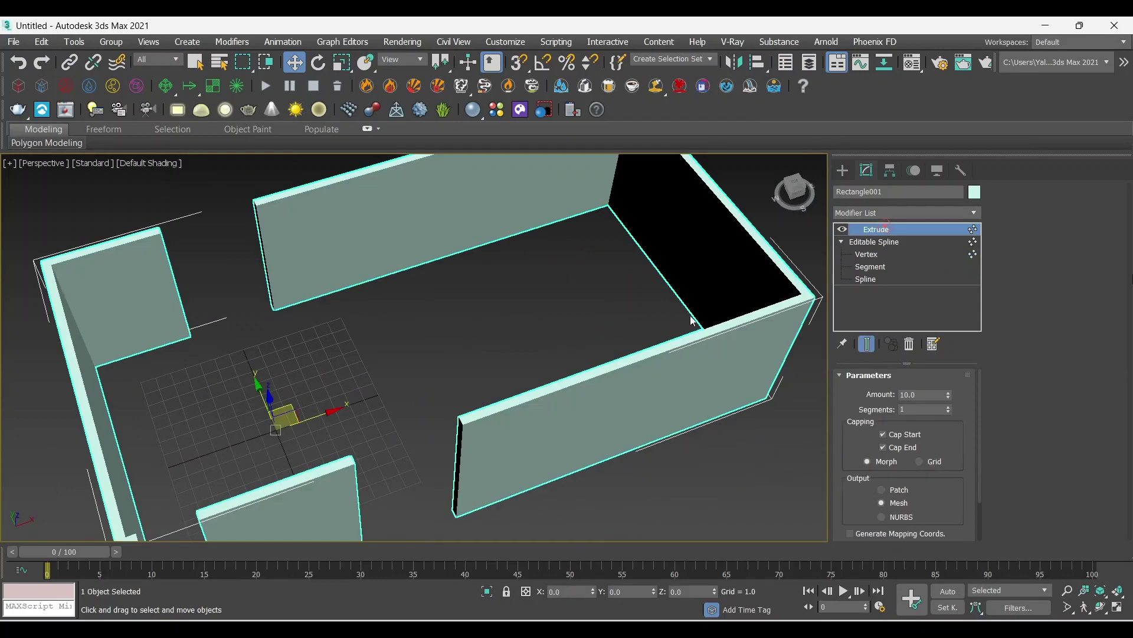
left_click(573, 321)
scroll(616, 429, "down", 2)
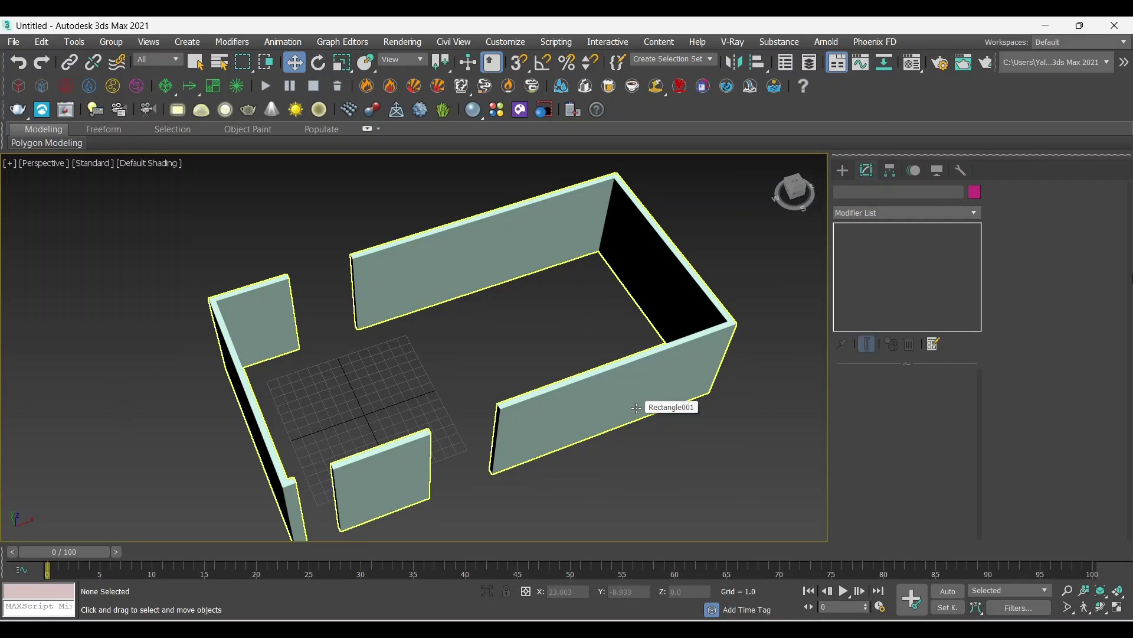
Return to Rectangle001's vertices in the Top view and start Refine with 3D Snap on.
left_click(637, 407)
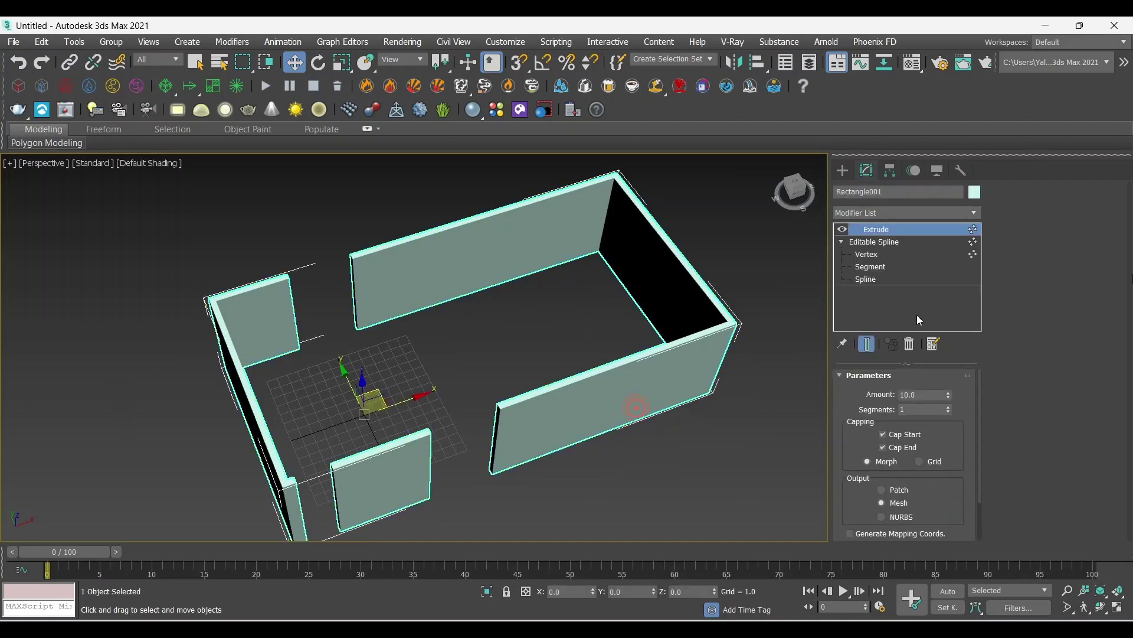
left_click(867, 253)
left_click_drag(738, 224, 591, 413)
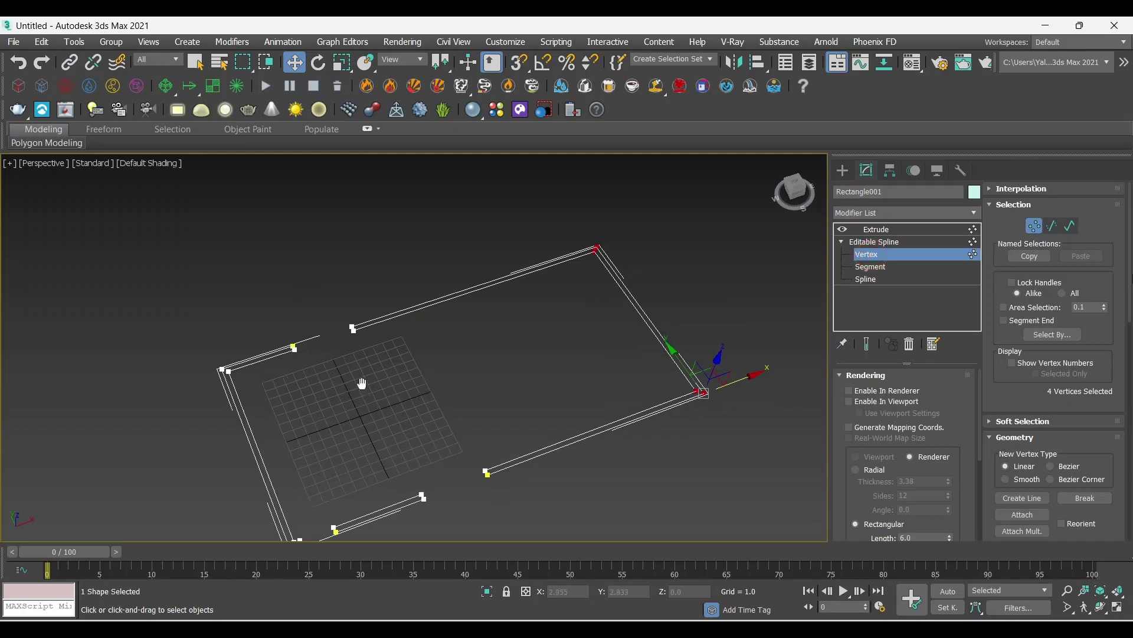
key("alt+w")
key("alt+w")
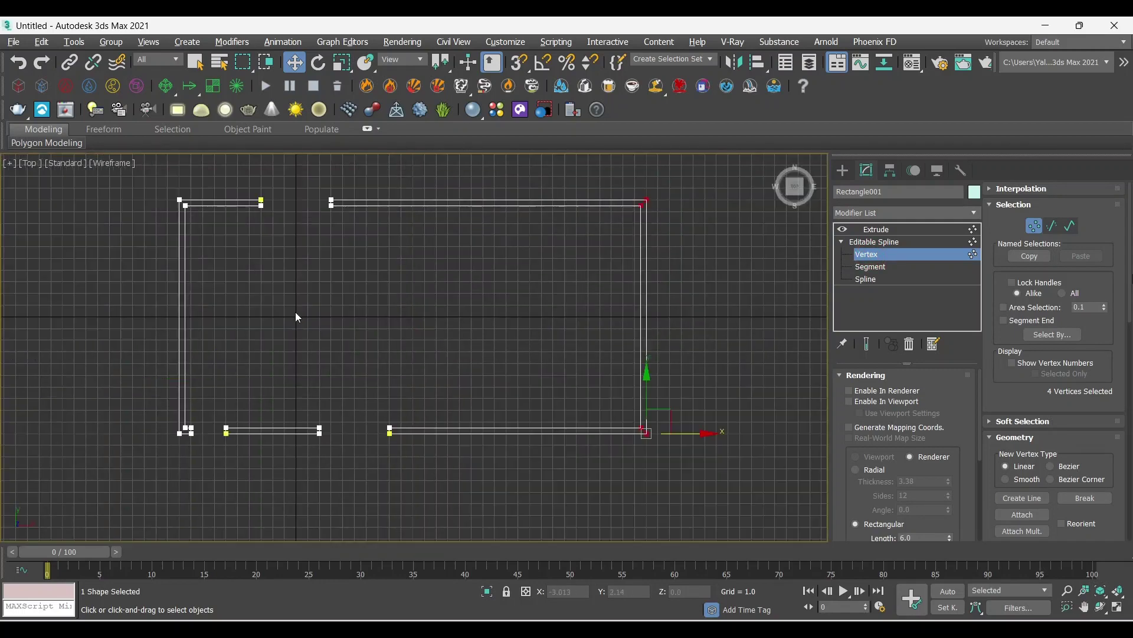
scroll(534, 461, "up", 3)
right_click(549, 438)
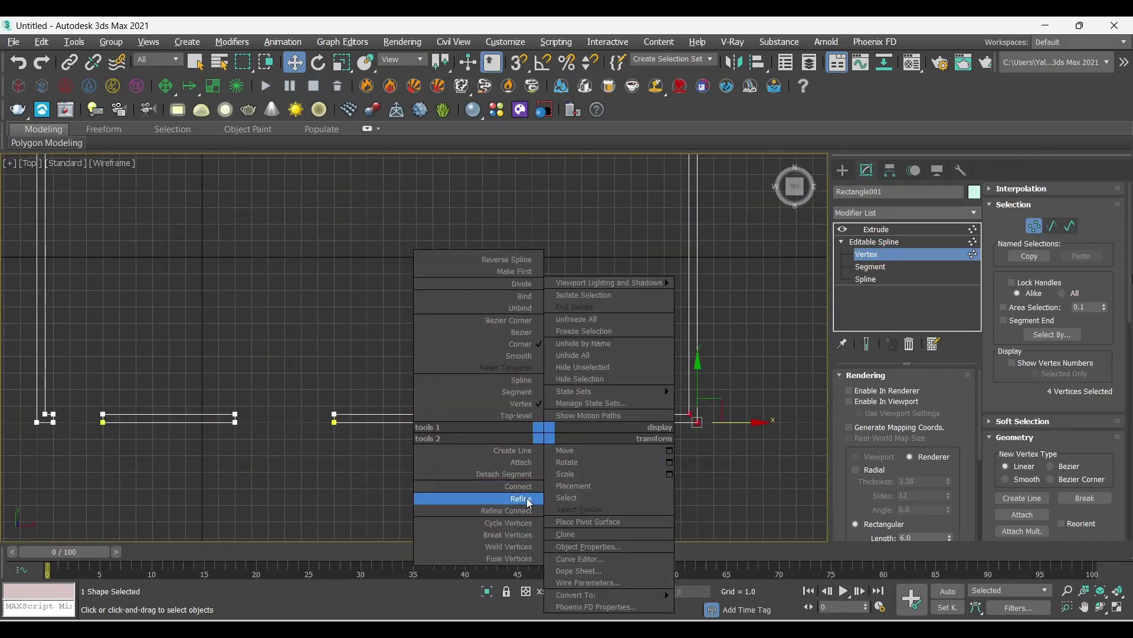
left_click(526, 497)
left_click(522, 66)
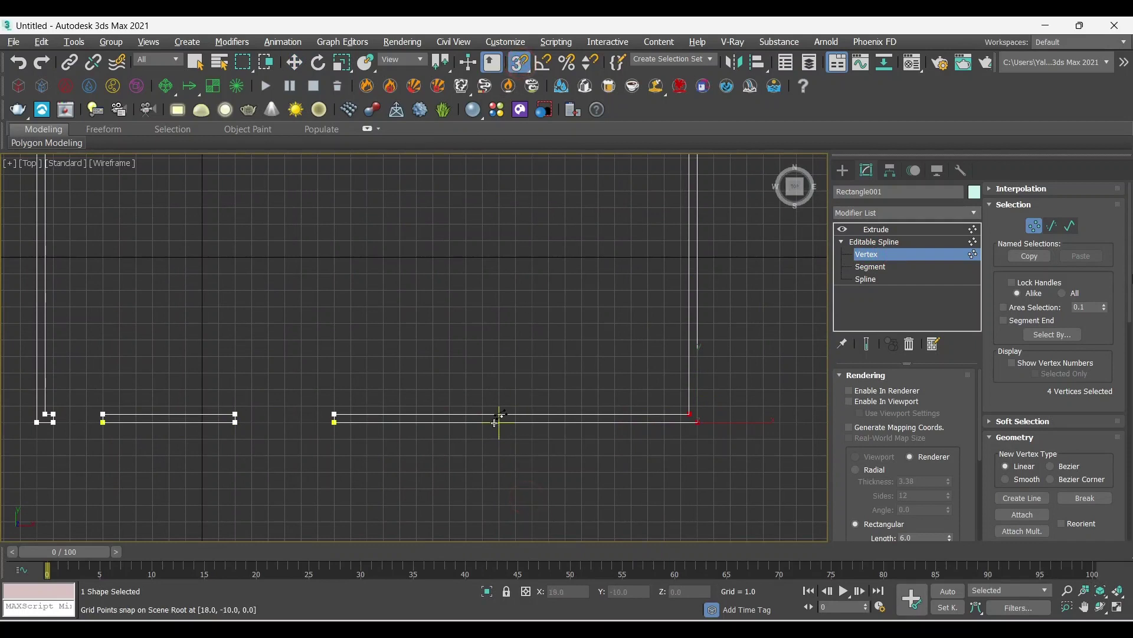
Add two doorway vertices on the front wall's outer line, then turn snapping off.
left_click(535, 428)
left_click(614, 422)
right_click(615, 420)
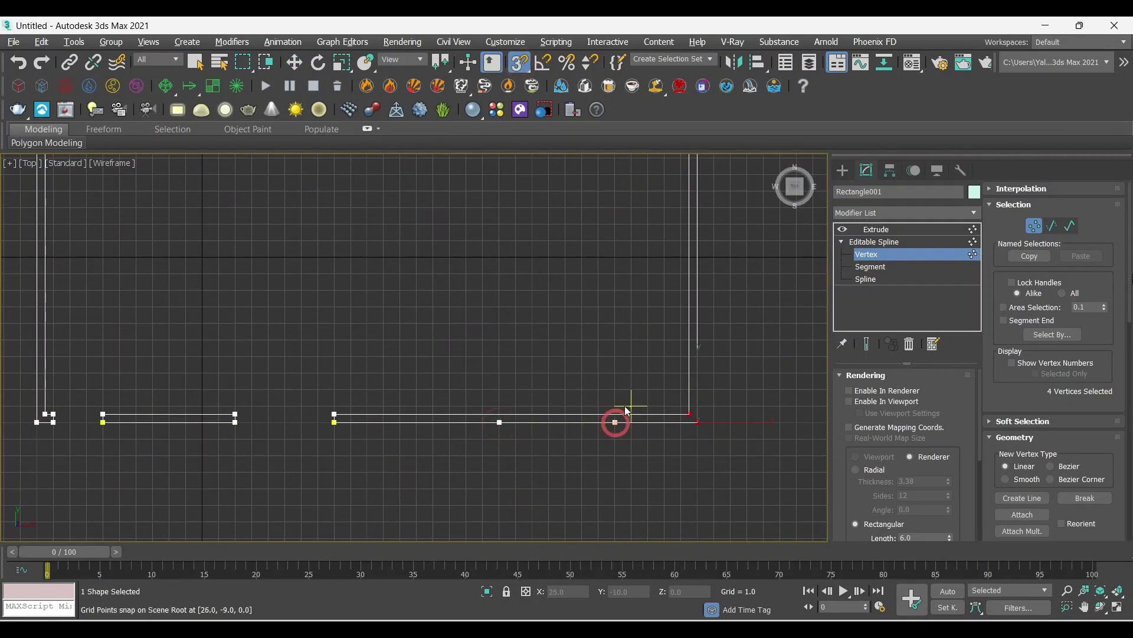
key("w")
left_click(655, 479)
scroll(625, 473, "up", 3)
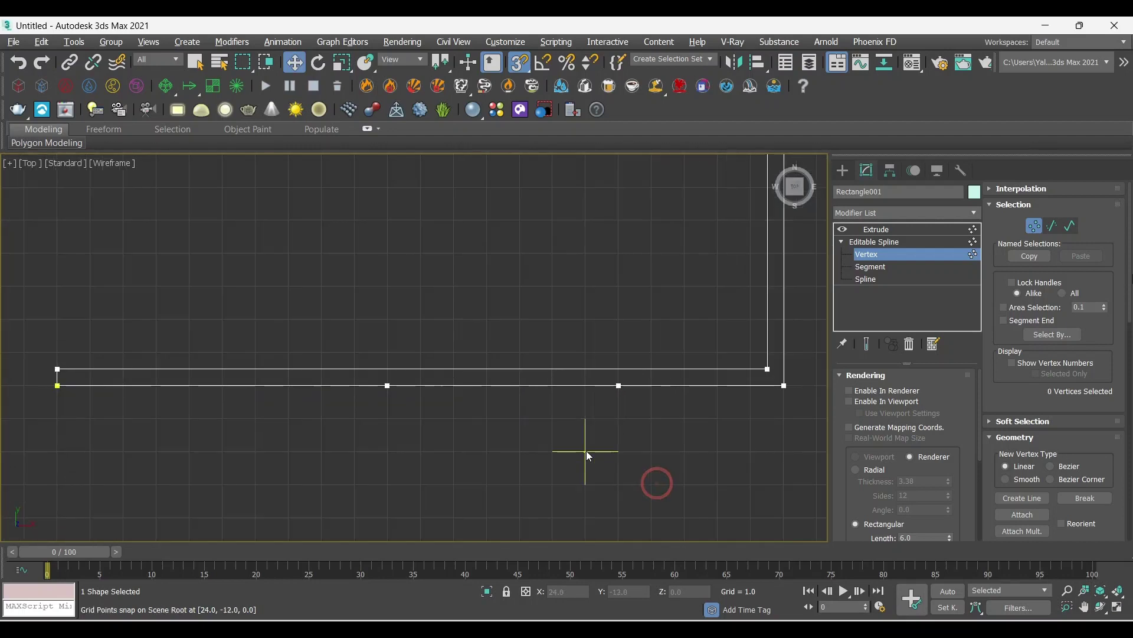
key("s")
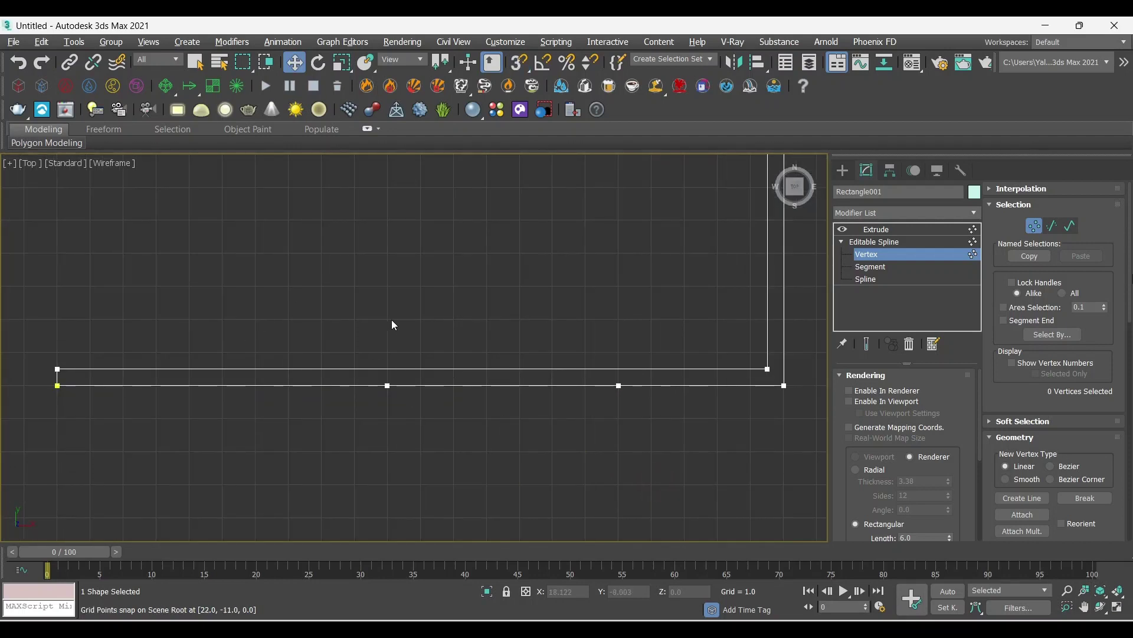
Add two matching doorway vertices on the front wall's inner line.
right_click(390, 319)
left_click(351, 380)
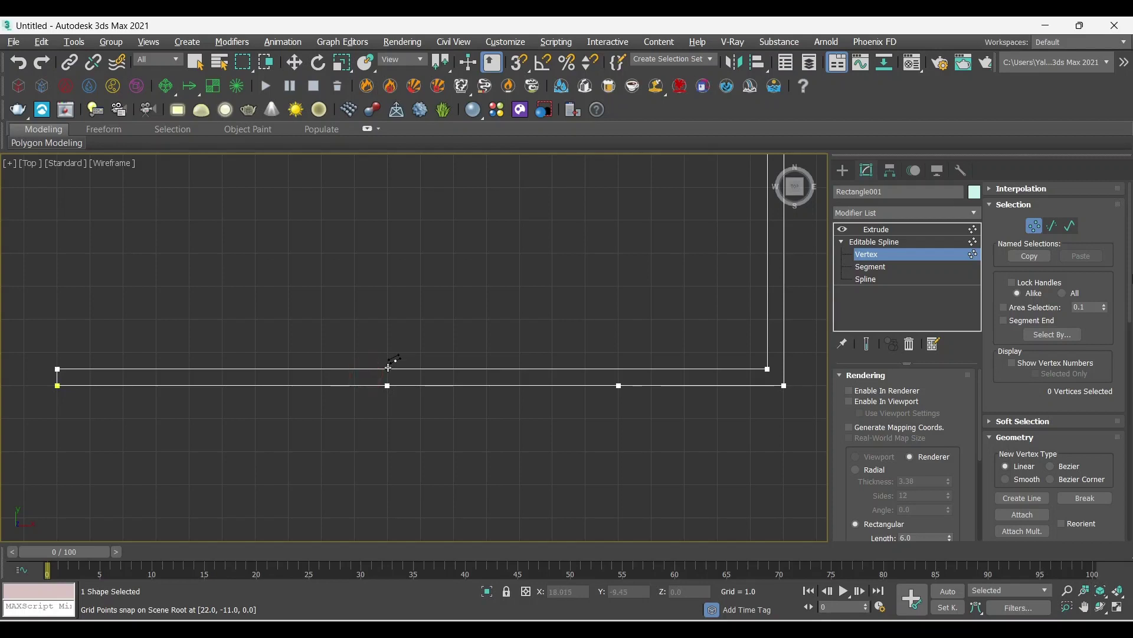
left_click(388, 369)
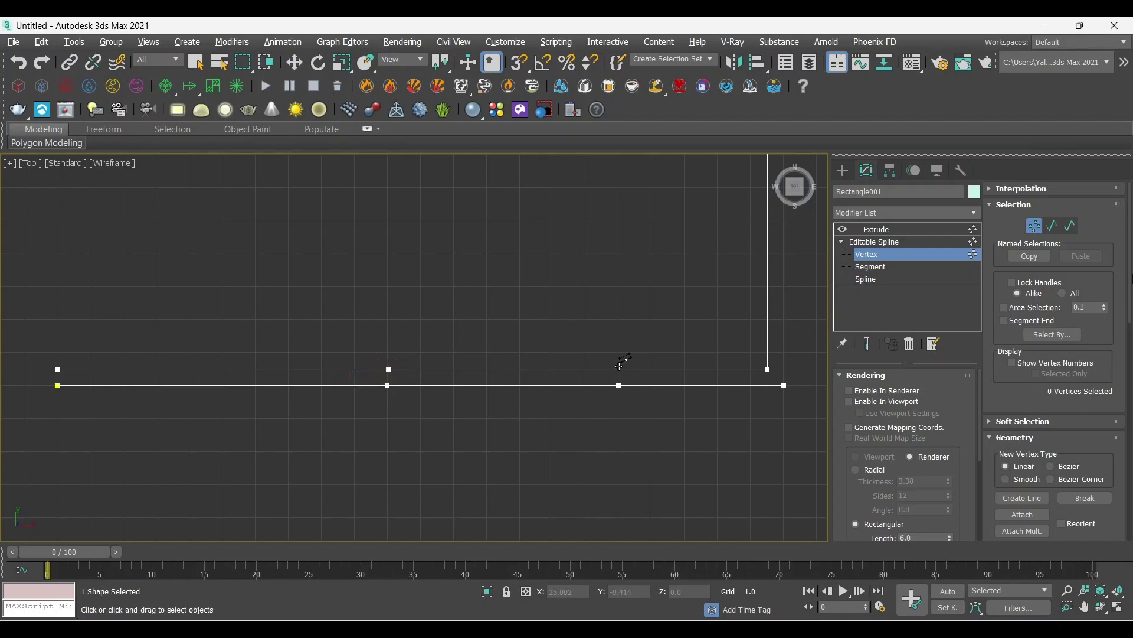
left_click(619, 368)
right_click(619, 368)
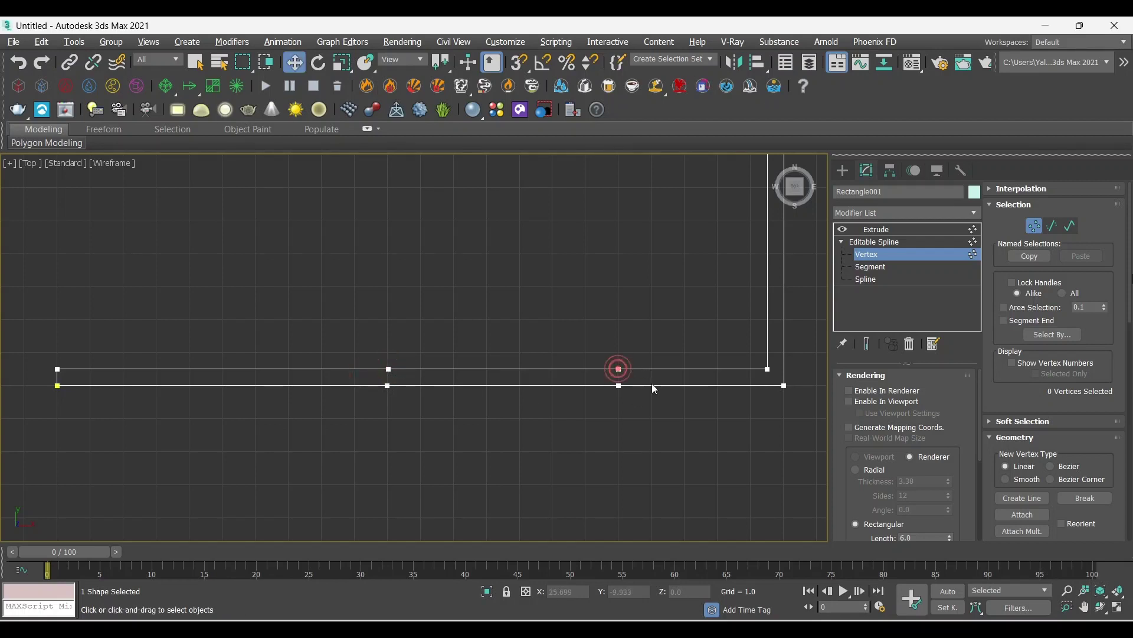
Delete the two middle doorway segments to open the front wall, then check the new vertices.
left_click(1054, 226)
left_click_drag(556, 306, 530, 423)
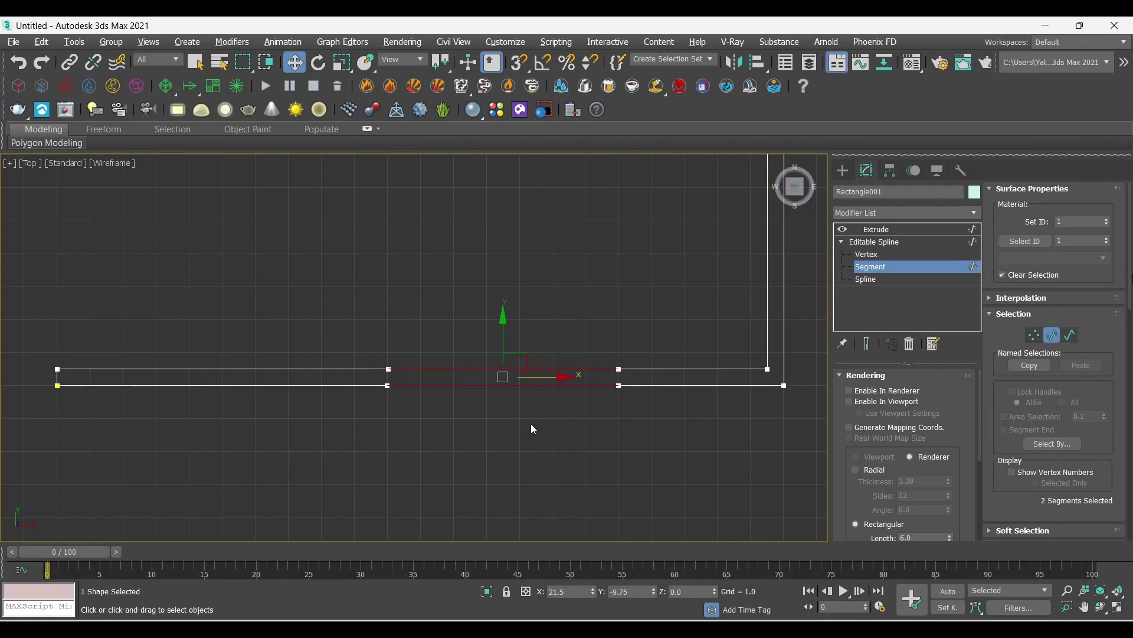
key("Delete")
right_click(511, 363)
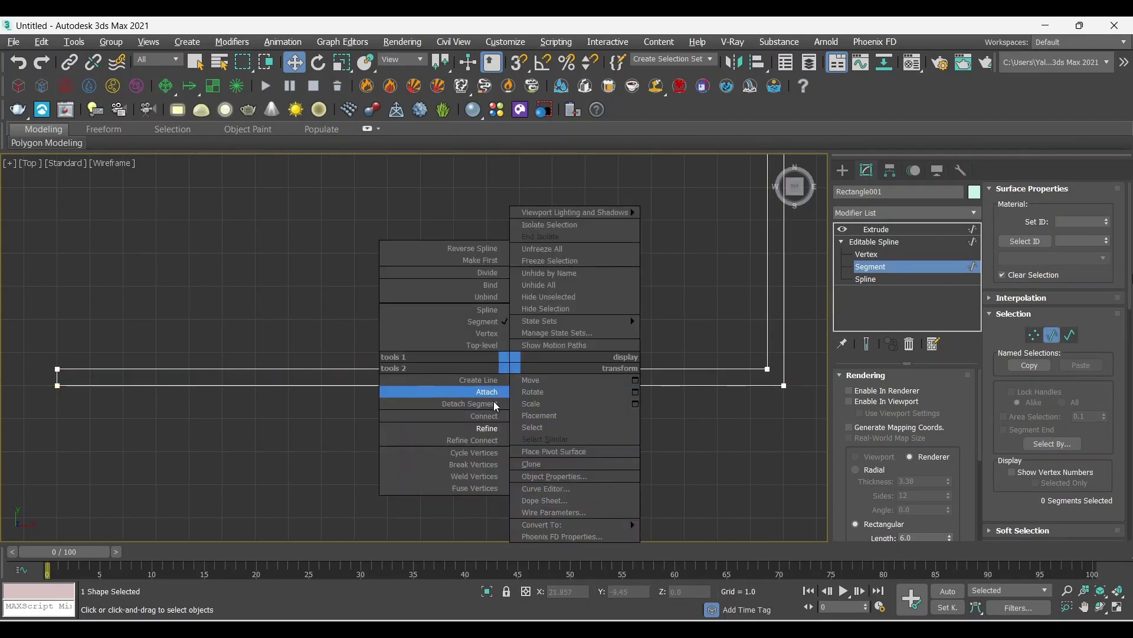
left_click(482, 413)
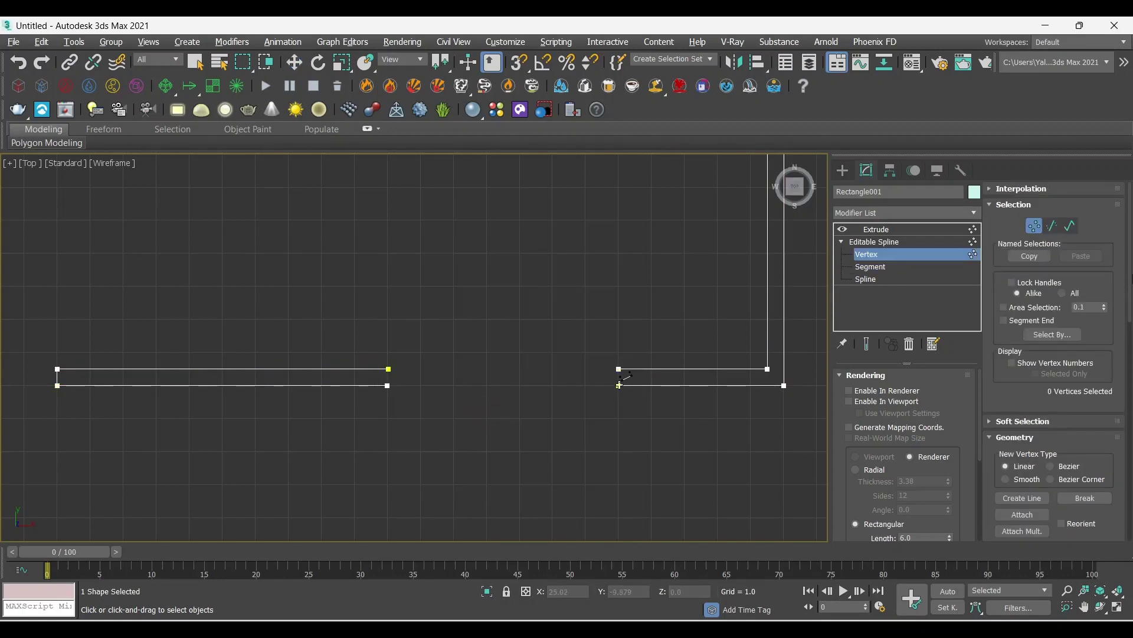
left_click(618, 371)
left_click(619, 385)
left_click(388, 371)
Return to the Perspective view with the extruded walls shown and nothing selected.
key("w")
middle_click_drag(465, 406, 476, 409)
key("alt+w")
key("alt+w")
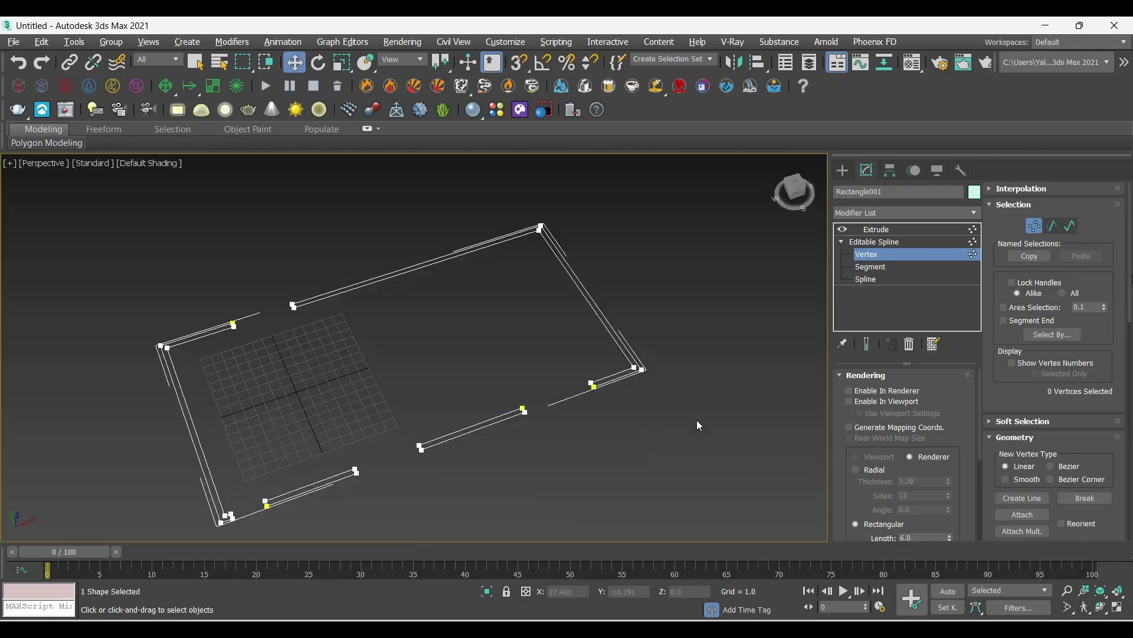
left_click(917, 229)
left_click(678, 439)
Orbit the Perspective view to inspect the walls and their three door openings.
mouse_move(679, 439)
middle_mouse_down("alt")
mouse_move(696, 443)
mouse_move(594, 404)
mouse_move(595, 426)
middle_mouse_up("alt")
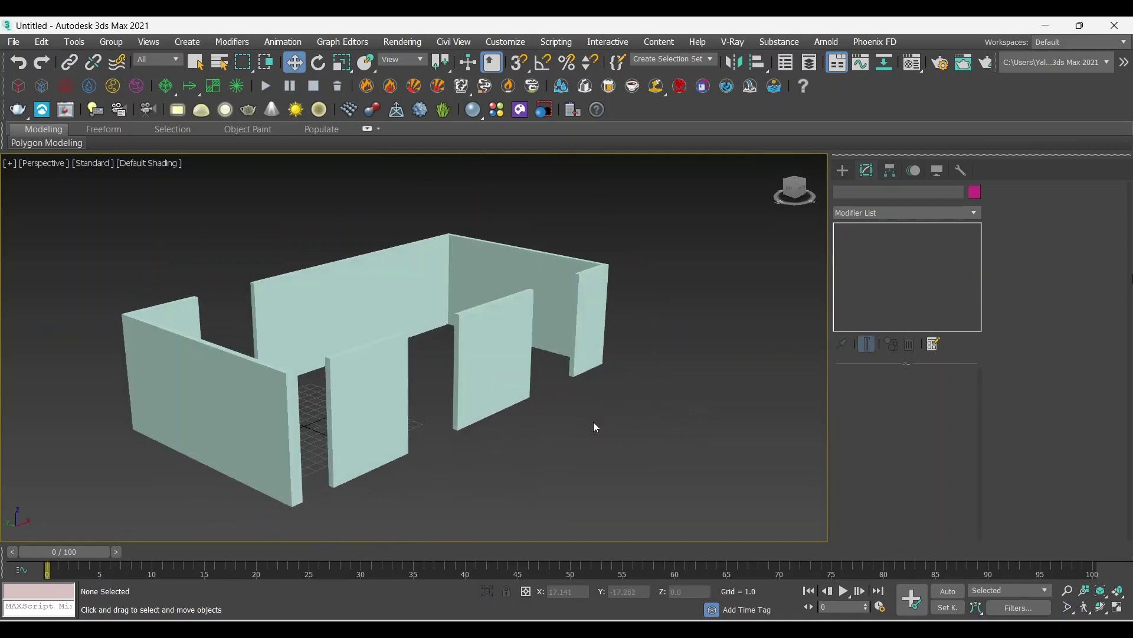